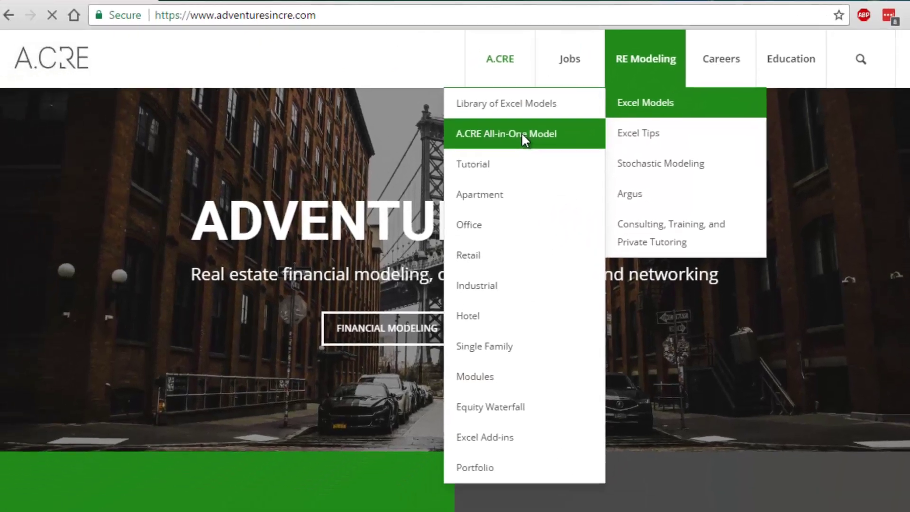
# Open the A.CRE All-in-One Model page, then its Underwriting Model for Real Estate Development and Acquisition post, and view the model download section.
pyautogui.click(463, 153)
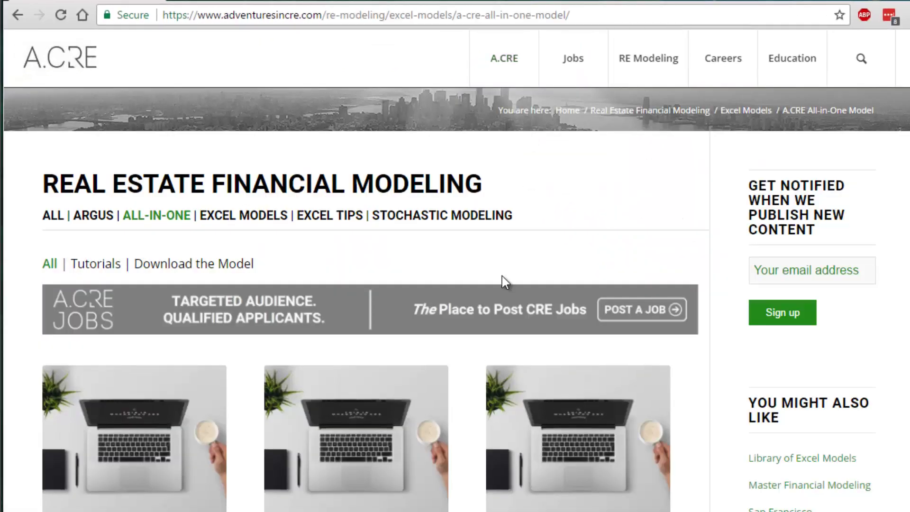
pyautogui.scroll(-7, 502, 278)
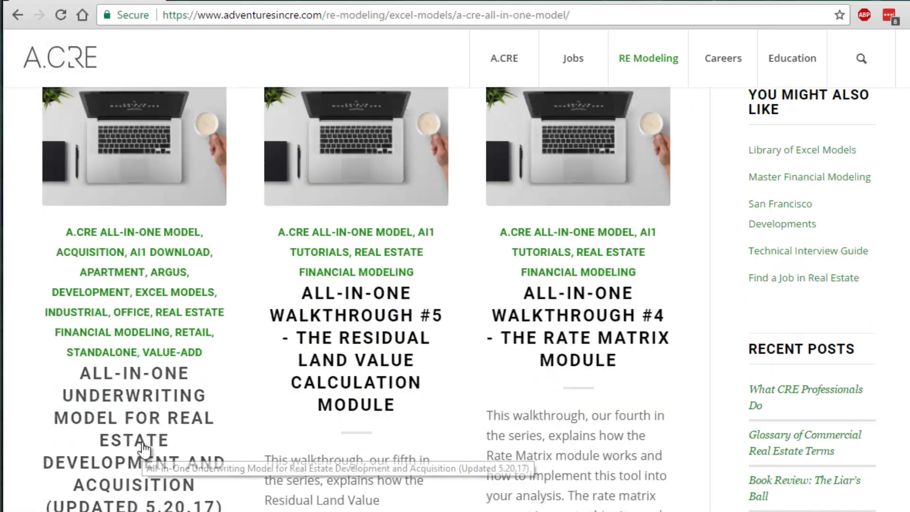
pyautogui.click(147, 444)
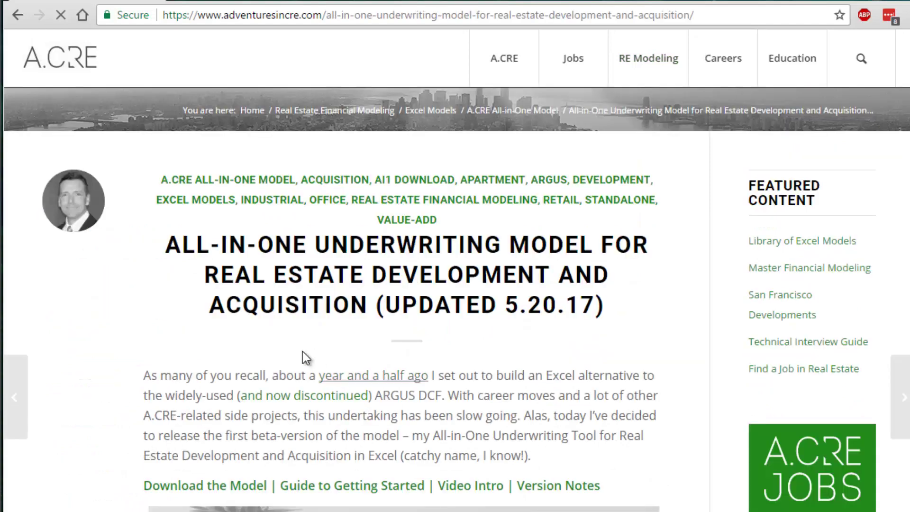
pyautogui.scroll(-20, 227, 438)
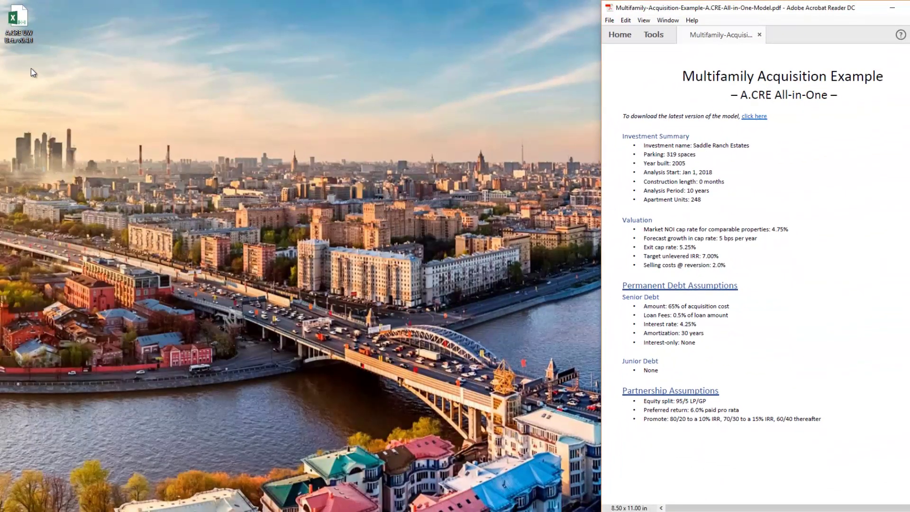
# Open the A.CRE UW Beta v0.4.1 workbook in Excel and arrange it beside the Multifamily Acquisition Example PDF, widened to the PDF's edge.
pyautogui.doubleClick(25, 36)
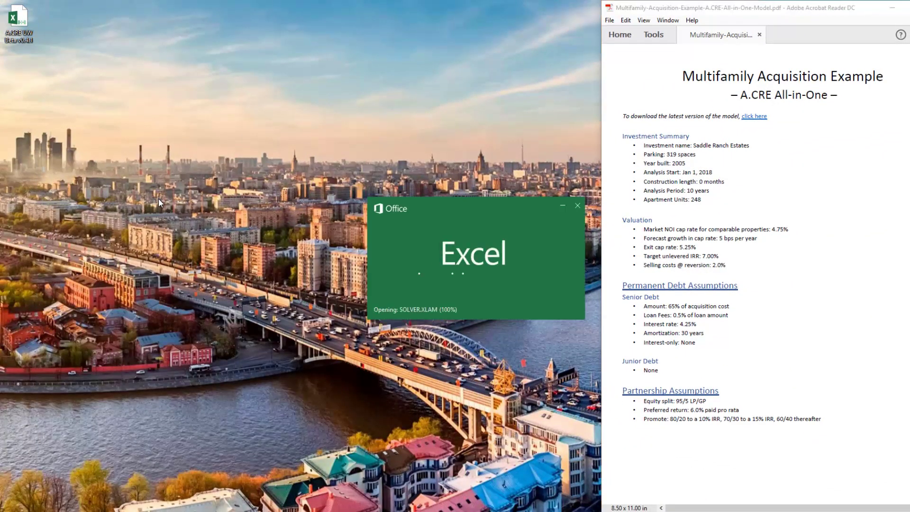
pyautogui.press('super+Left')
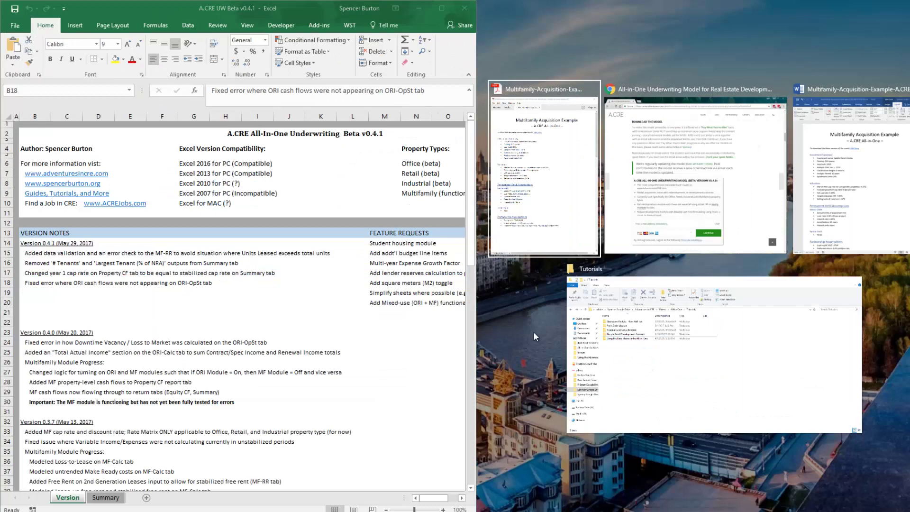
pyautogui.click(492, 199)
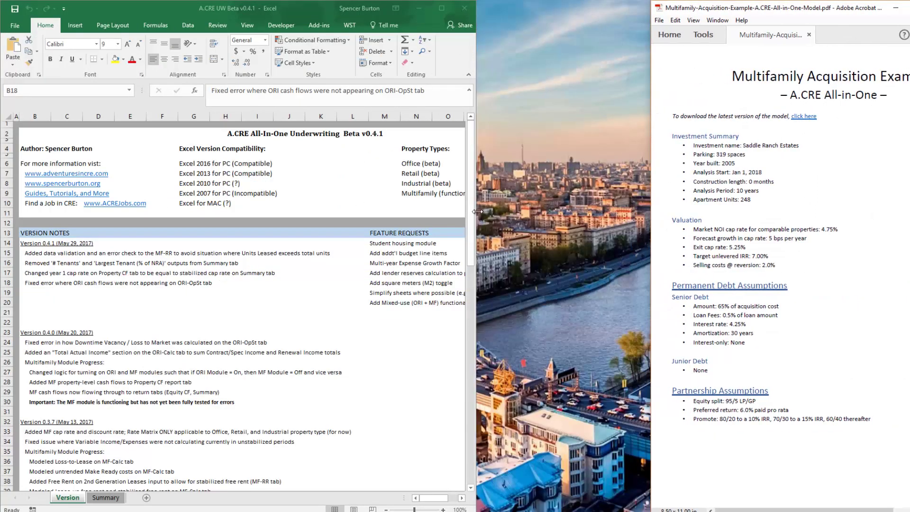
pyautogui.moveTo(477, 212); pyautogui.dragTo(649, 226)
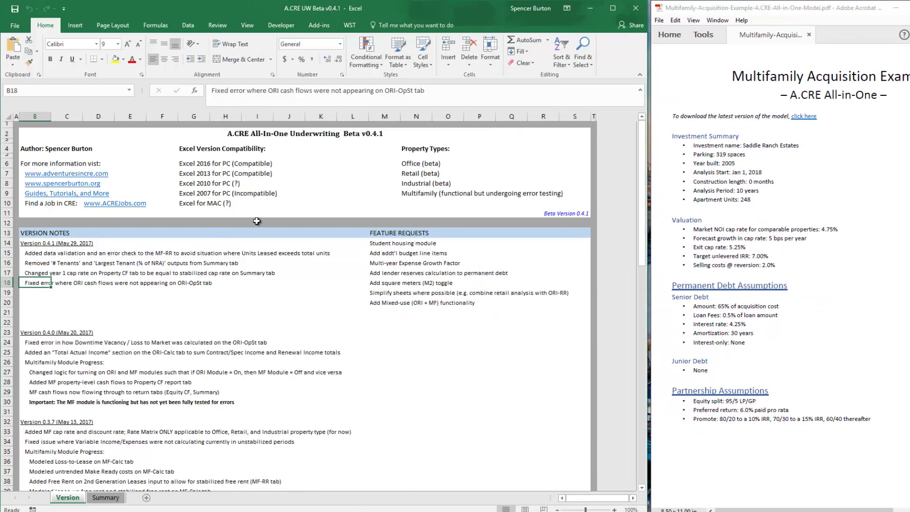
pyautogui.click(829, 181)
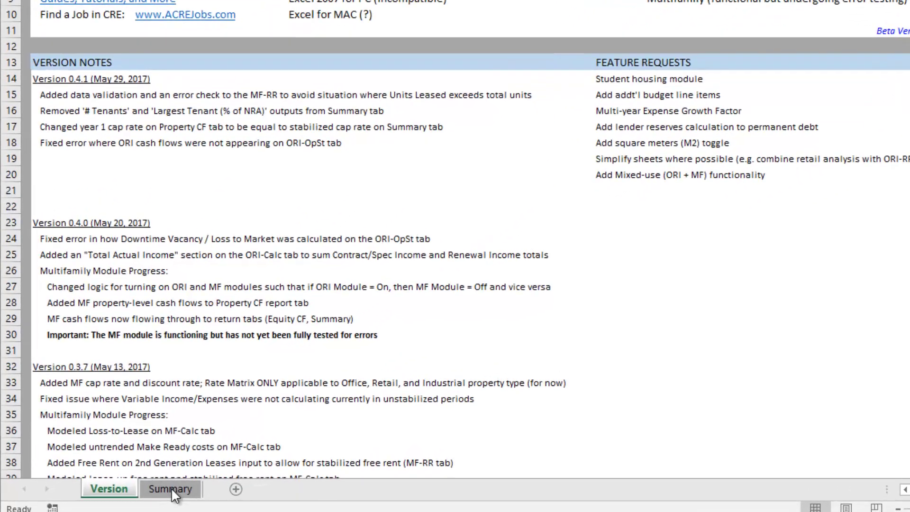
# Go to the Summary sheet and set the Investment Name to Saddle Ranch Estates.
pyautogui.click(172, 488)
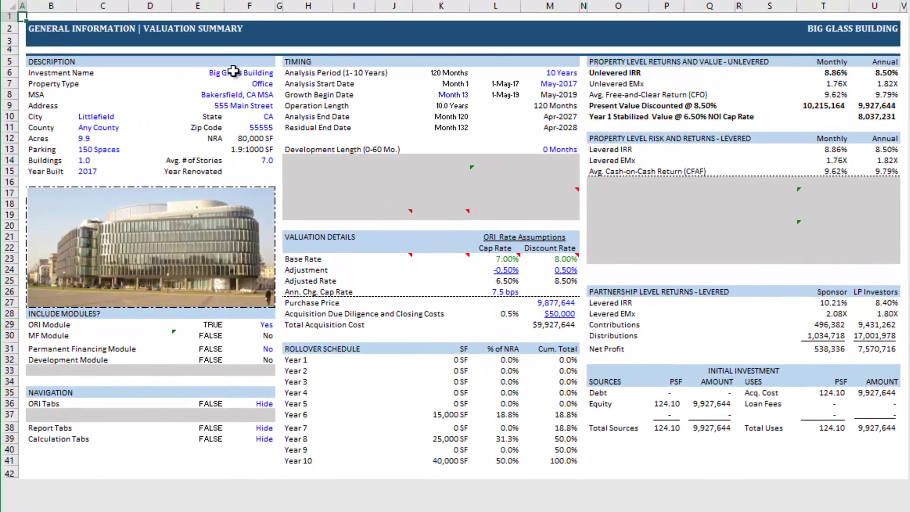
pyautogui.click(237, 33)
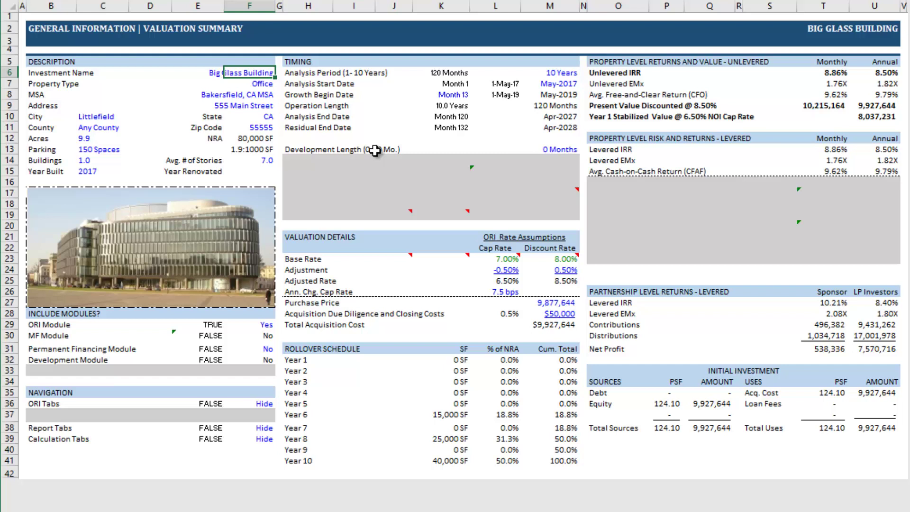
pyautogui.write('Saddle Ranch Estates')
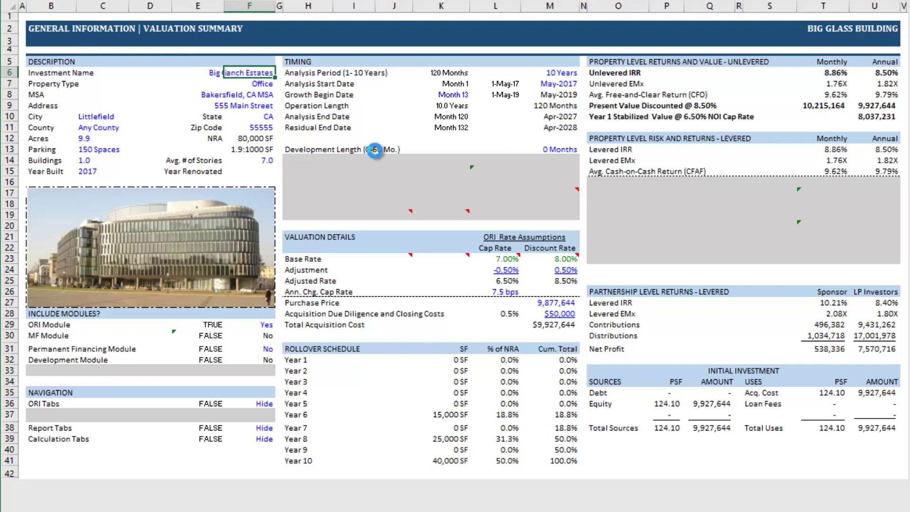
pyautogui.press('Return')
# Set the Property Type in the Description section to Multifamily.
pyautogui.hotkey('alt', 'Down')
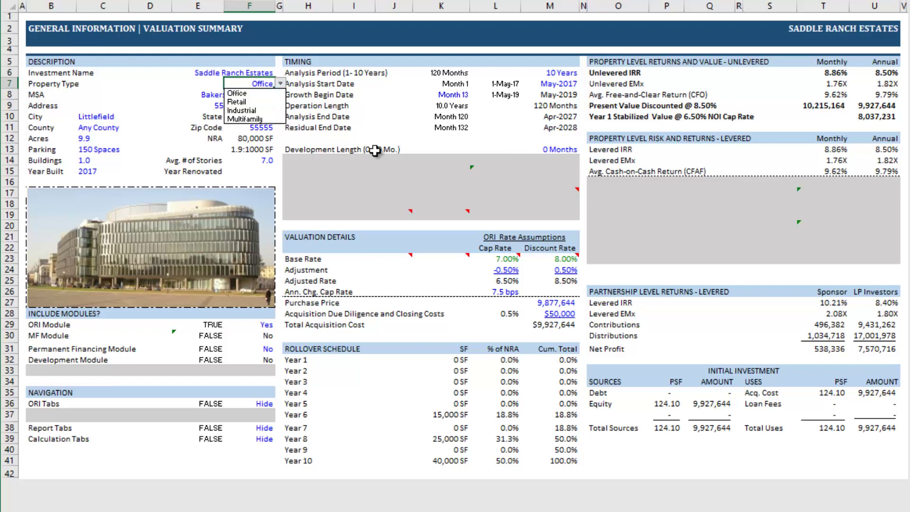
pyautogui.press('Down')
pyautogui.press('Down')
pyautogui.press('Down')
pyautogui.press('Return')
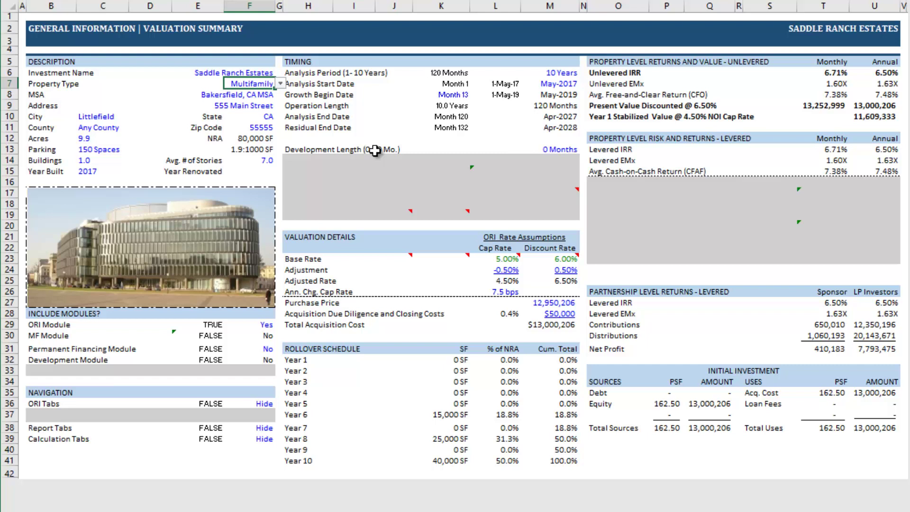
# Set Parking in the Description section to 319 spaces.
pyautogui.press('Down')
pyautogui.press('Down')
pyautogui.press('Down')
pyautogui.press('Down')
pyautogui.press('Left')
pyautogui.press('Left')
pyautogui.press('Left')
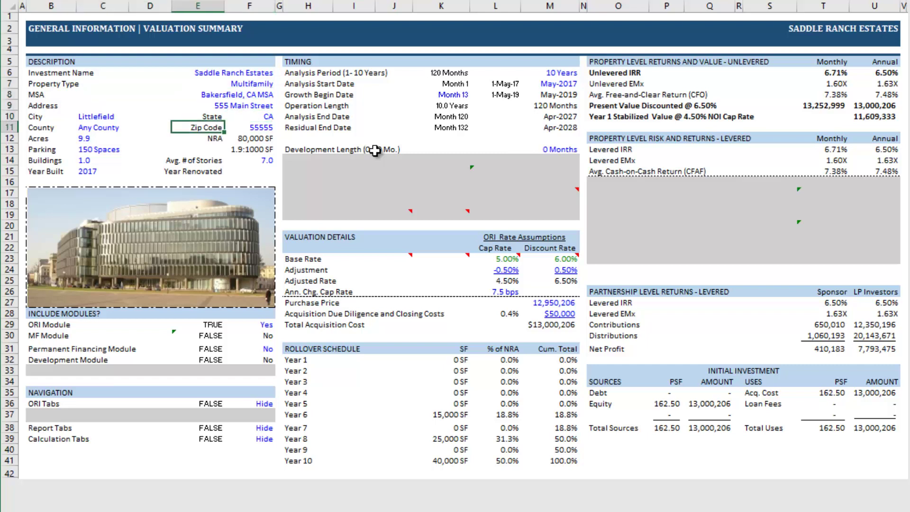
pyautogui.press('Down')
pyautogui.press('Down')
pyautogui.press('Down')
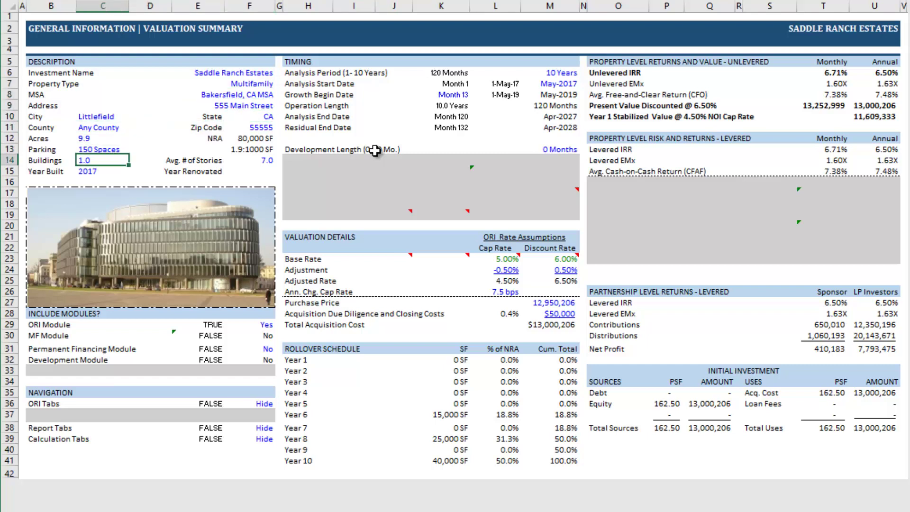
pyautogui.press('Up')
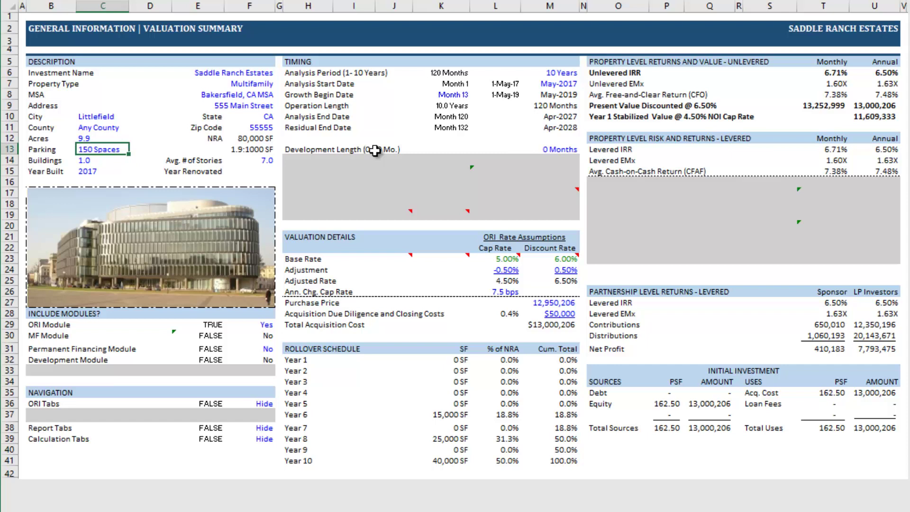
pyautogui.write('319')
pyautogui.press('Return')
# Set Year Built to 2005 and delete the building picture below the Description section.
pyautogui.press('Up')
pyautogui.press('Down')
pyautogui.press('Down')
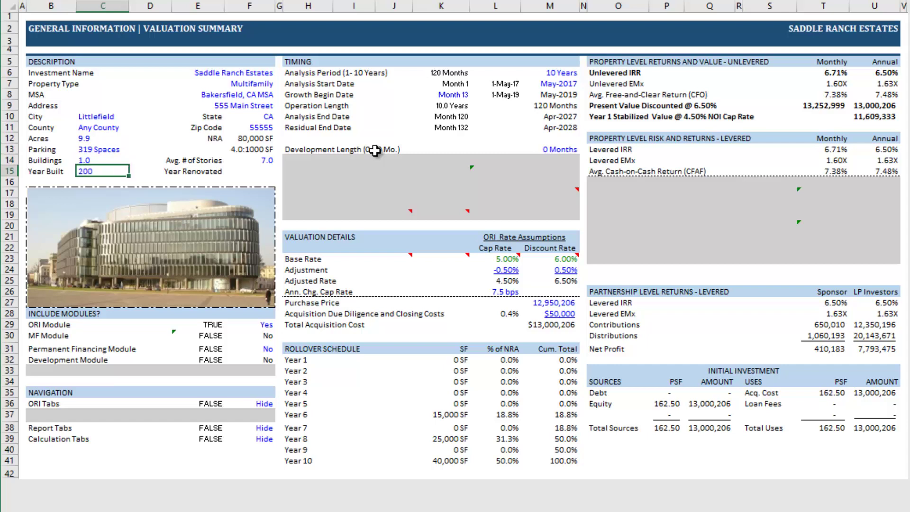
pyautogui.press('Return')
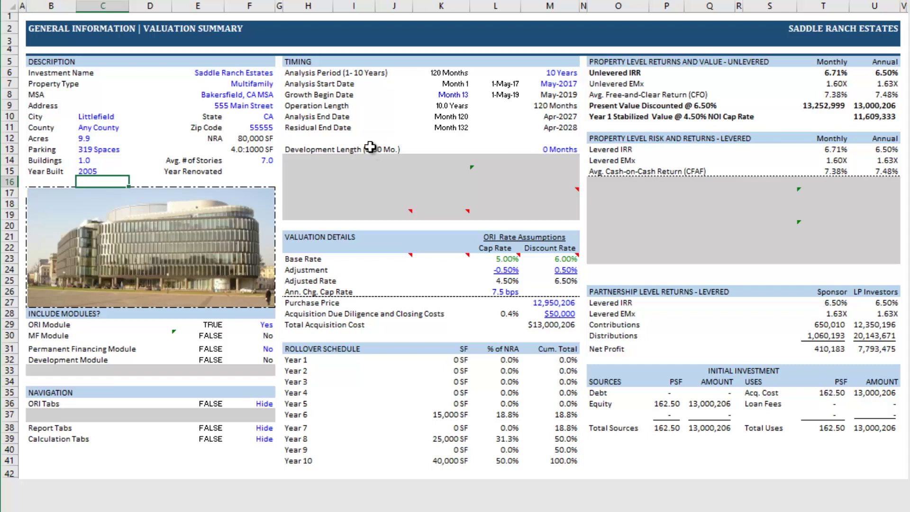
pyautogui.click(162, 258)
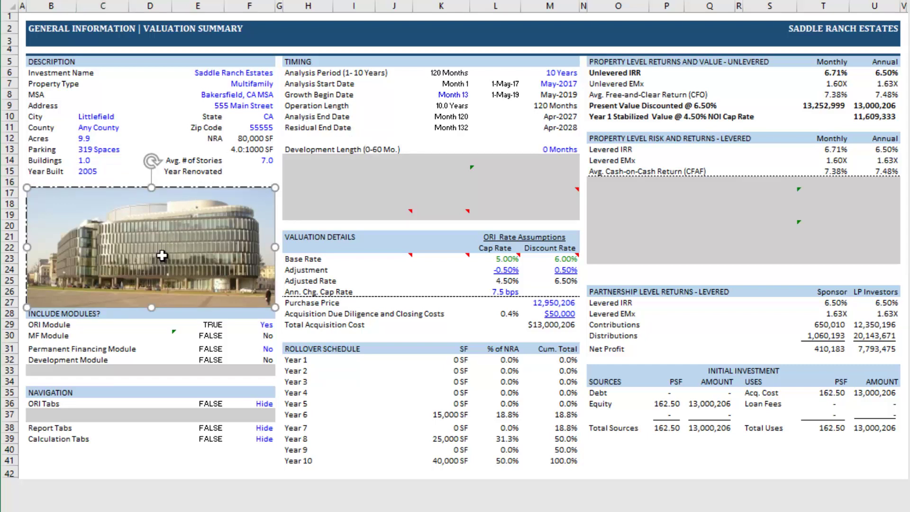
pyautogui.press('Delete')
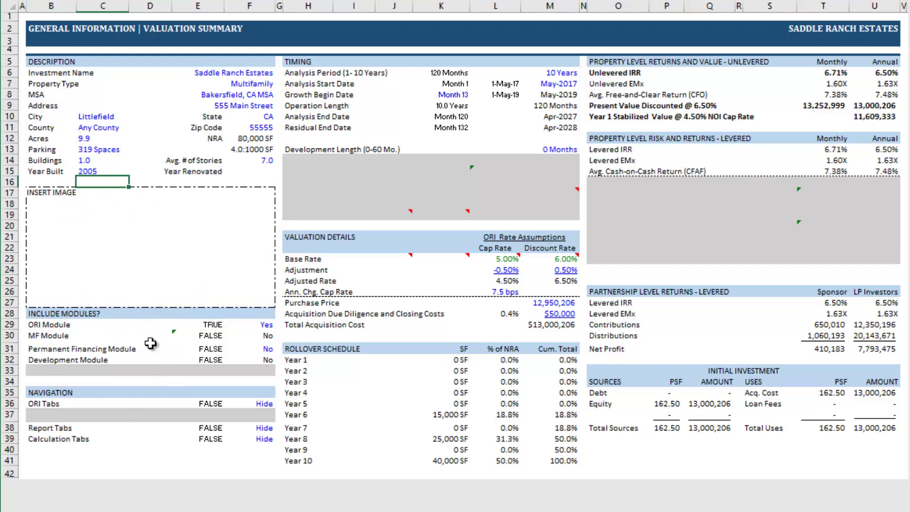
# Switch the ORI Module to No so that the MF Module is included instead.
pyautogui.click(52, 326)
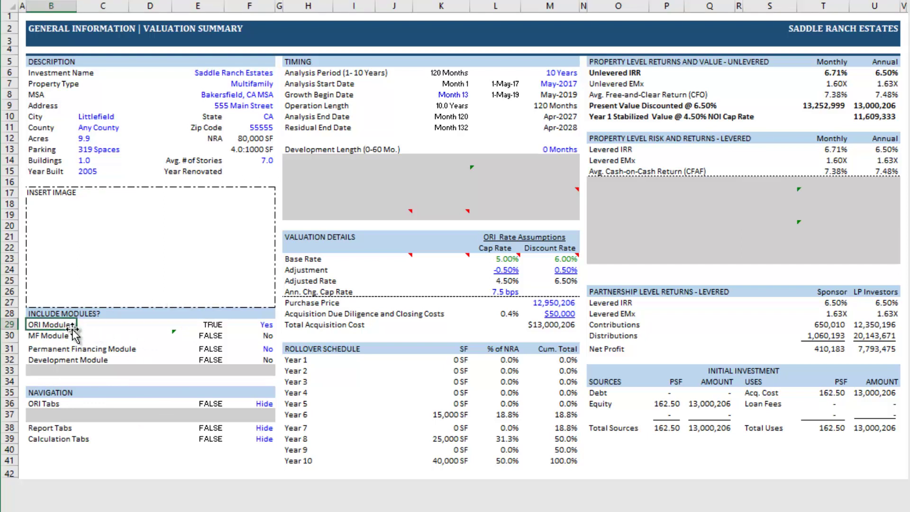
pyautogui.click(251, 325)
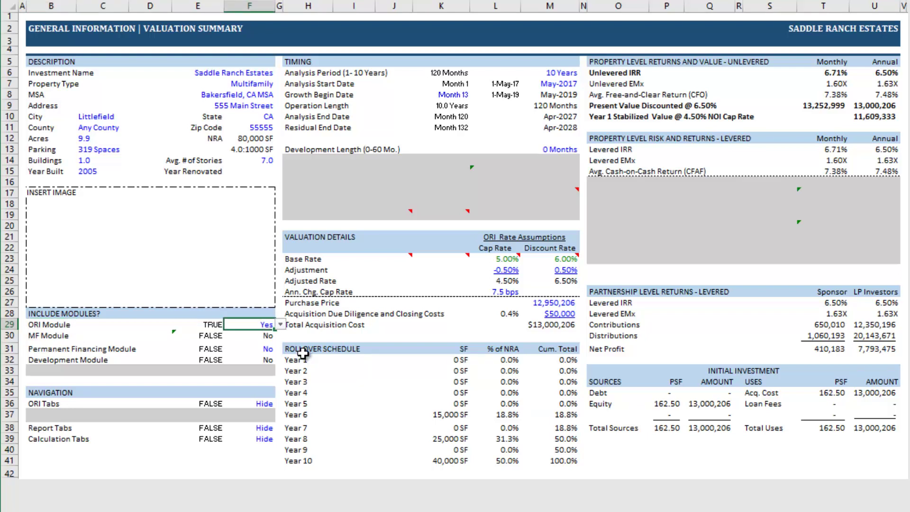
pyautogui.hotkey('alt', 'Down')
pyautogui.press('Down')
pyautogui.press('Return')
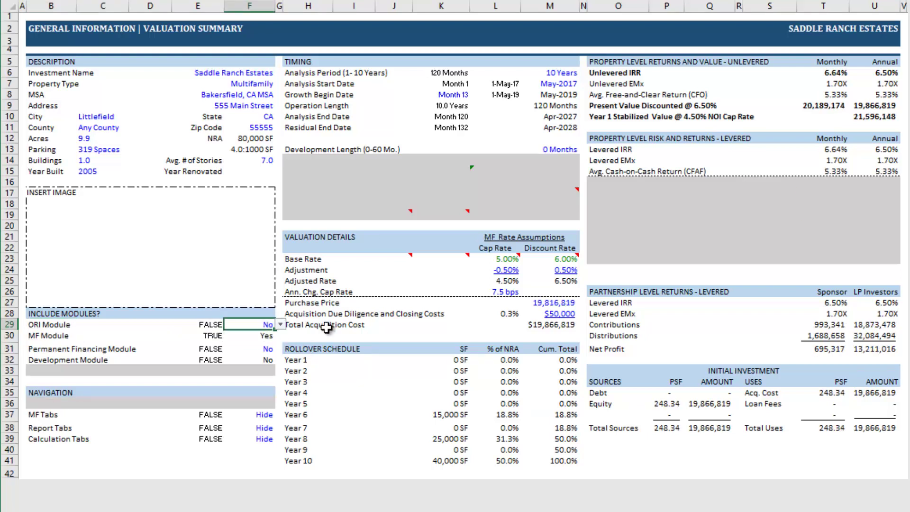
pyautogui.click(266, 337)
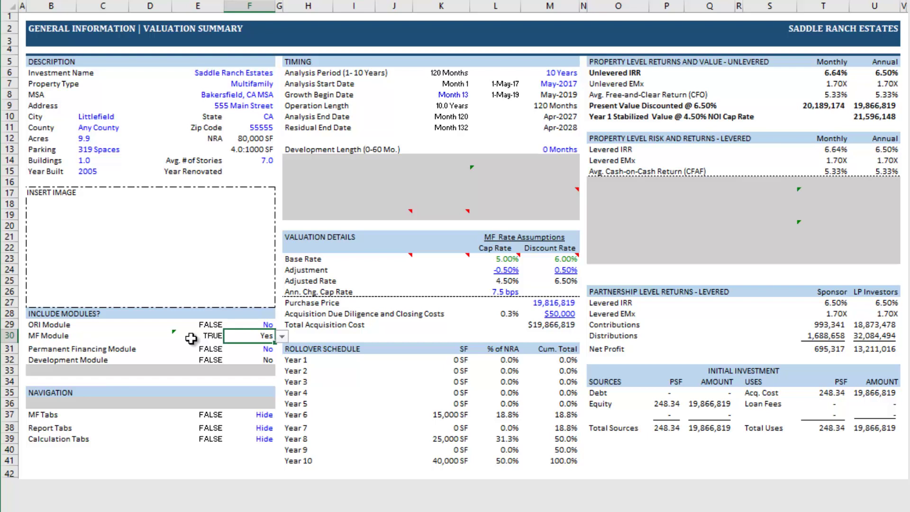
# Set the Permanent Financing Module to Yes and check the Development Module and Development Length entries.
pyautogui.press('Down')
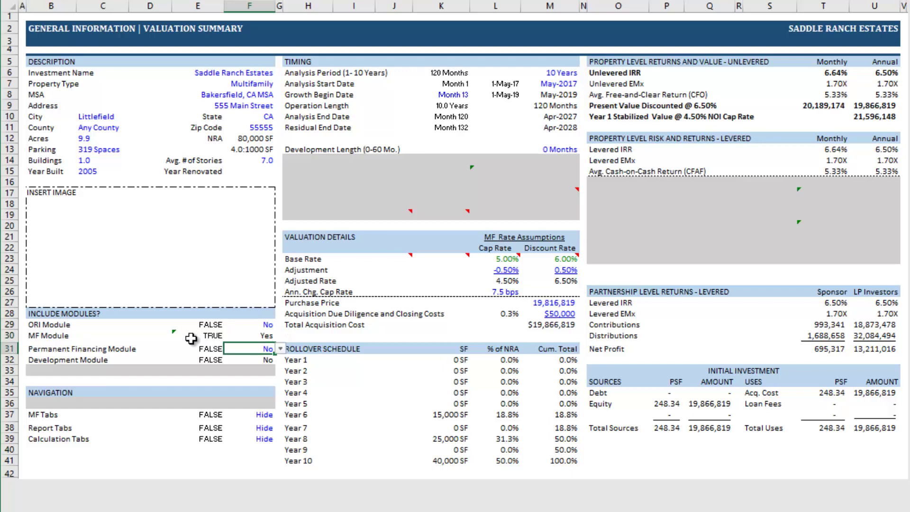
pyautogui.hotkey('alt', 'Down')
pyautogui.press('Down')
pyautogui.press('Return')
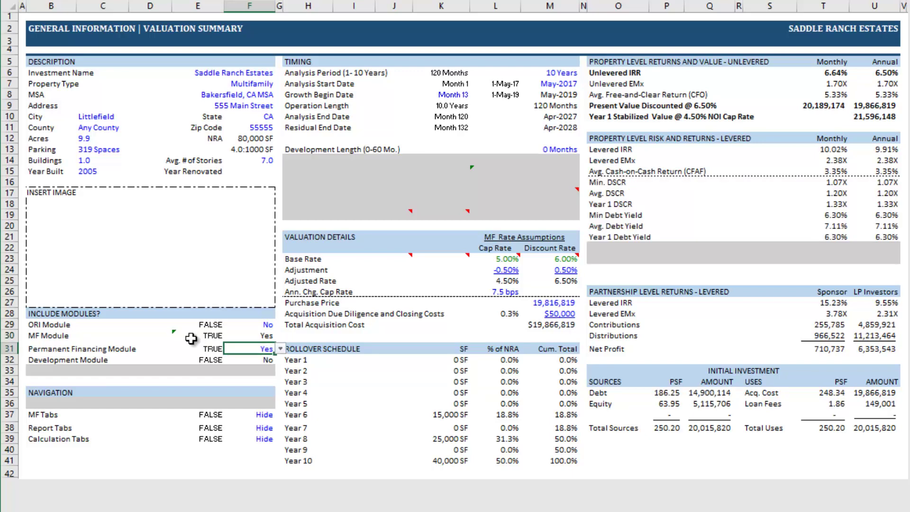
pyautogui.press('Down')
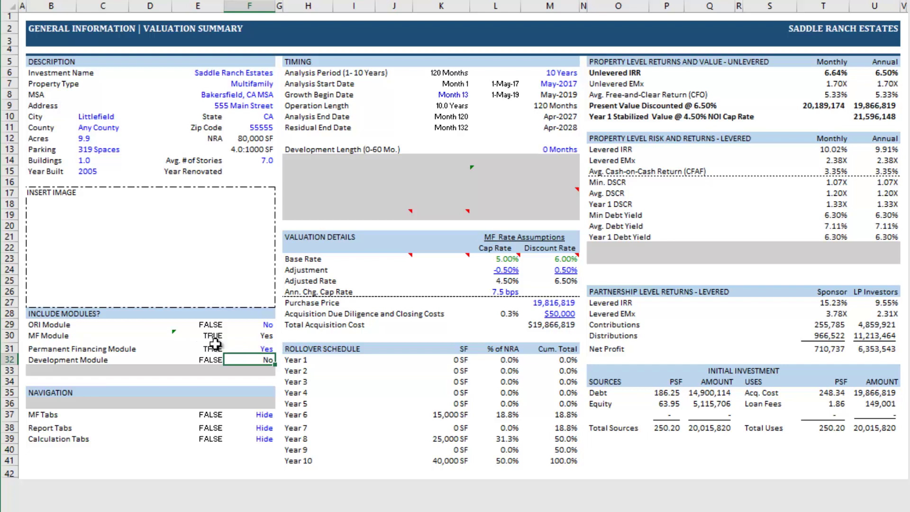
pyautogui.click(566, 154)
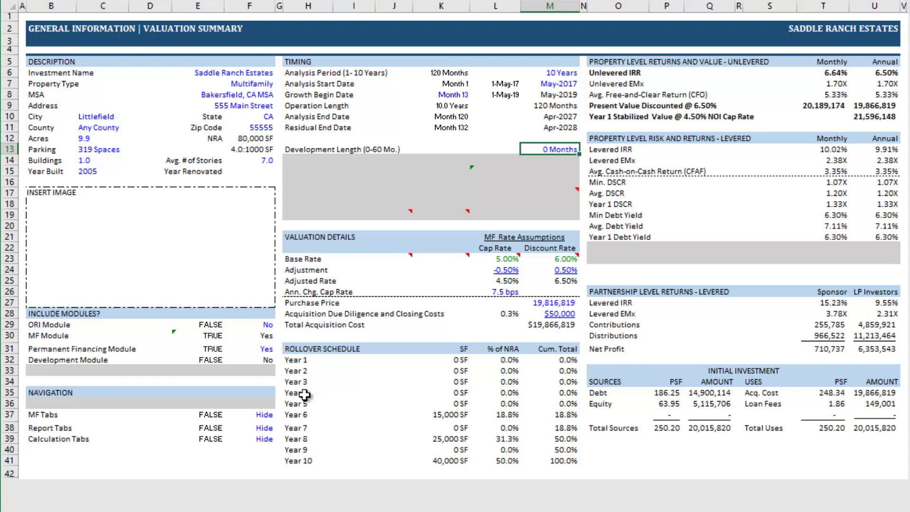
# Set both MF Tabs and Report Tabs to Show in the Navigation section.
pyautogui.click(267, 419)
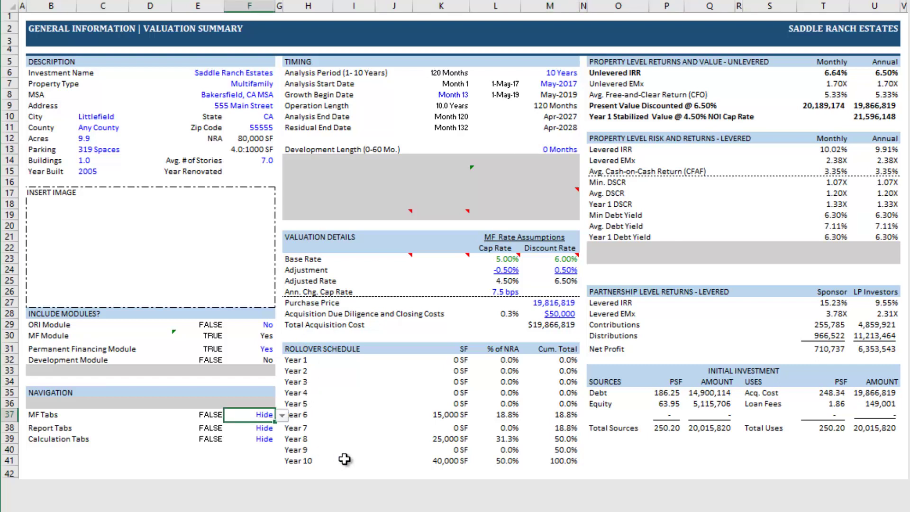
pyautogui.hotkey('alt', 'Down')
pyautogui.press('Up')
pyautogui.press('Return')
pyautogui.press('Down')
pyautogui.hotkey('alt', 'Down')
pyautogui.press('Down')
pyautogui.press('Return')
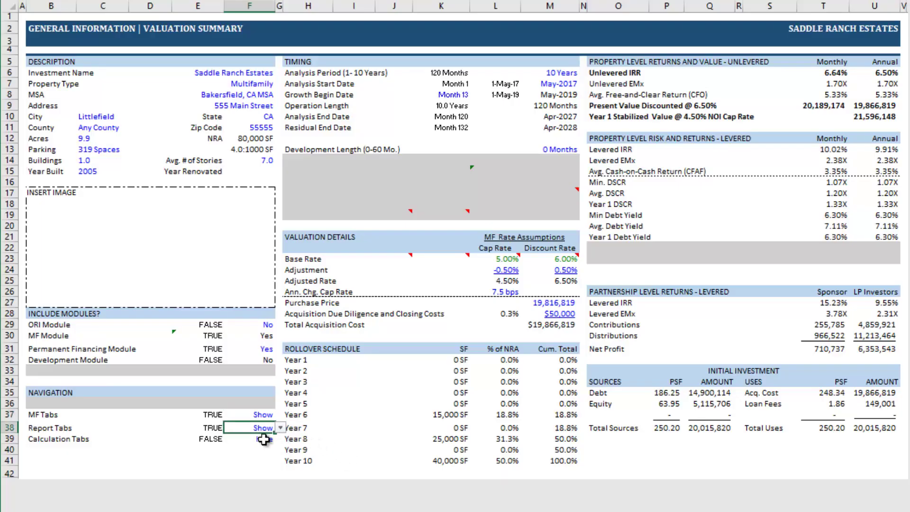
pyautogui.press('Down')
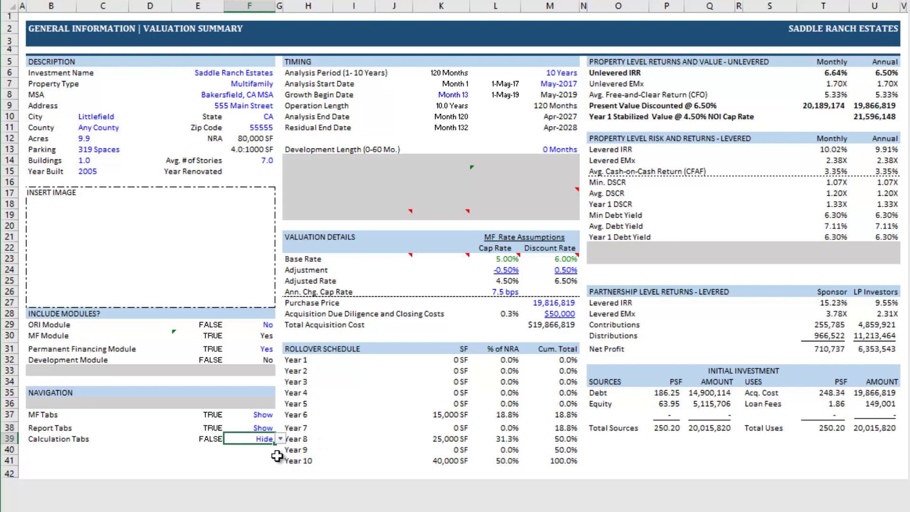
# Check the Analysis Period and set the Analysis Start Date to 1/1/2018 in the Timing section.
pyautogui.click(552, 75)
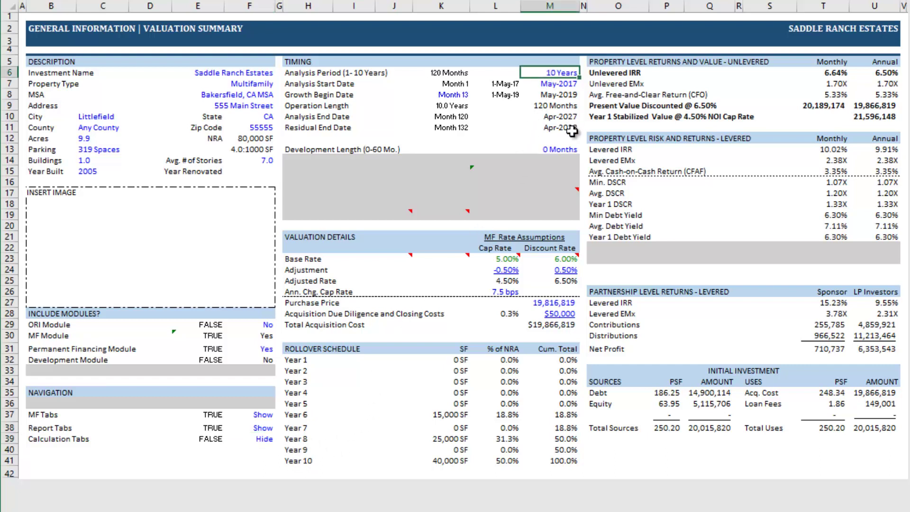
pyautogui.click(555, 83)
pyautogui.write('1')
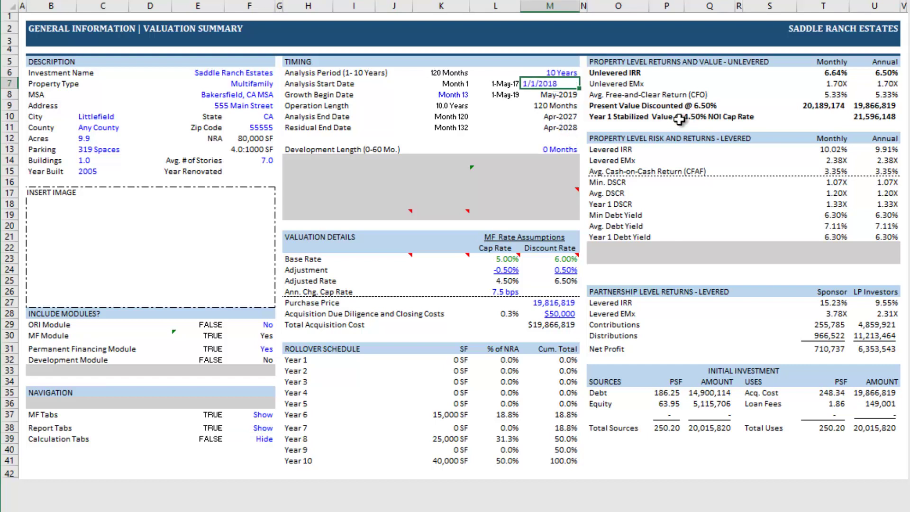
pyautogui.write('/1/2018')
pyautogui.press('Return')
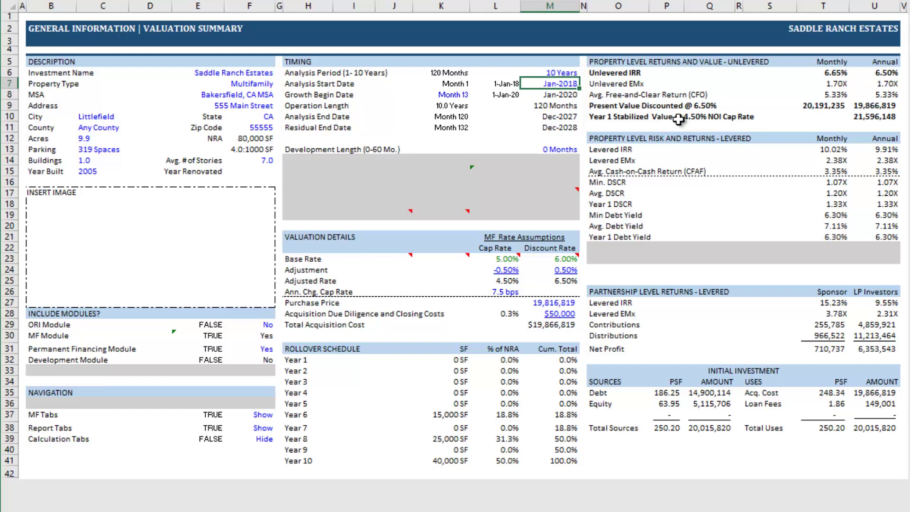
# Check the Development Length and base cap rate, and set the MF cap rate Adjustment to -0.25% in Valuation Details.
pyautogui.click(553, 149)
pyautogui.scroll(-1, 545, 176)
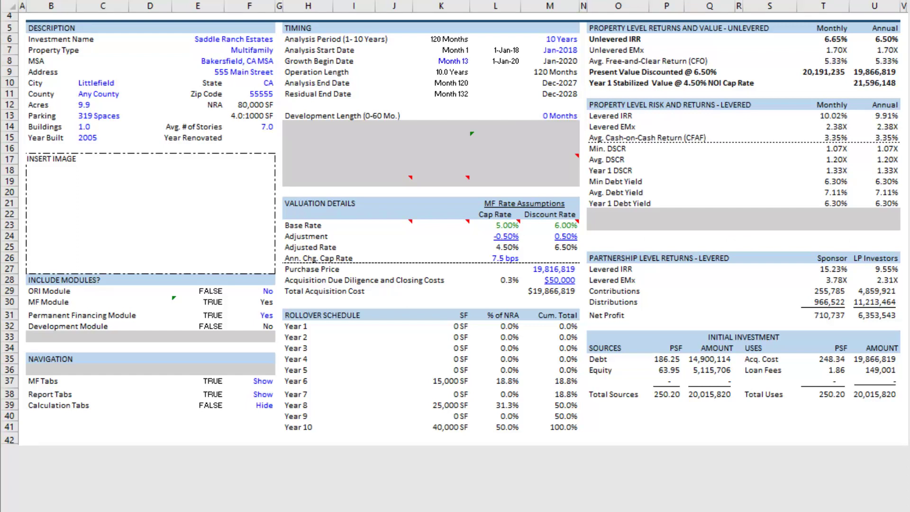
pyautogui.click(510, 227)
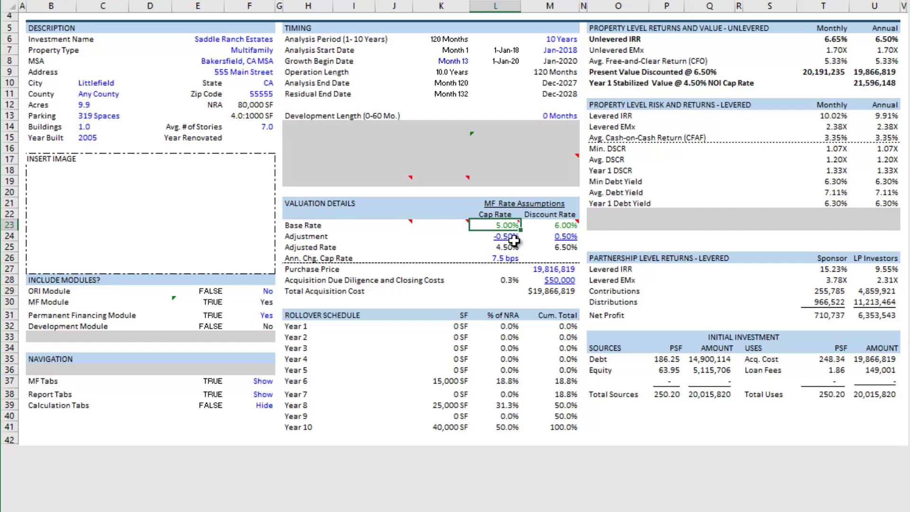
pyautogui.moveTo(553, 227)
pyautogui.click(510, 237)
pyautogui.write('-')
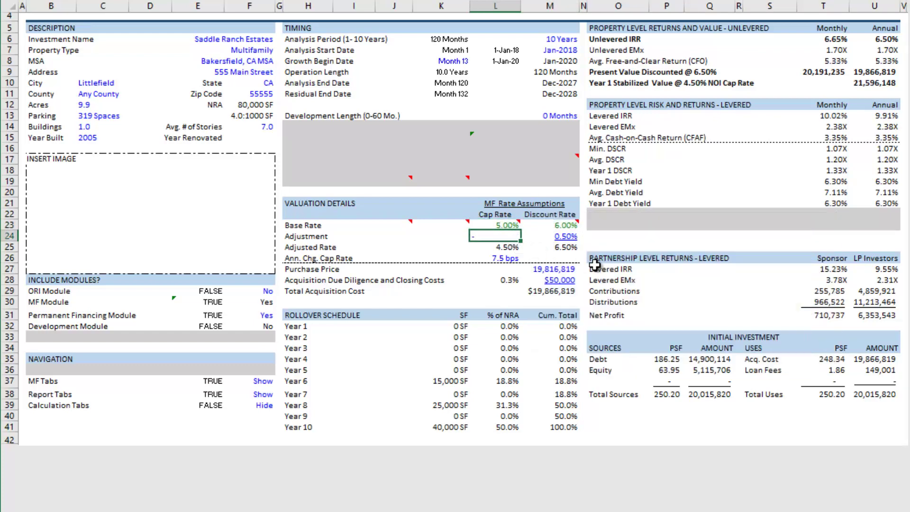
pyautogui.write('0.25')
pyautogui.press('Return')
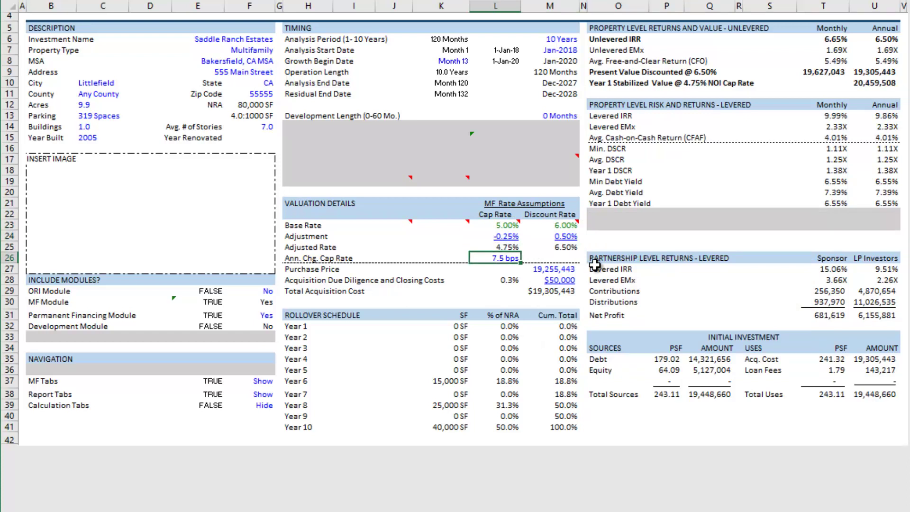
# Set the MF discount rate Adjustment to 1% in Valuation Details.
pyautogui.press('Right')
pyautogui.press('Up')
pyautogui.press('Up')
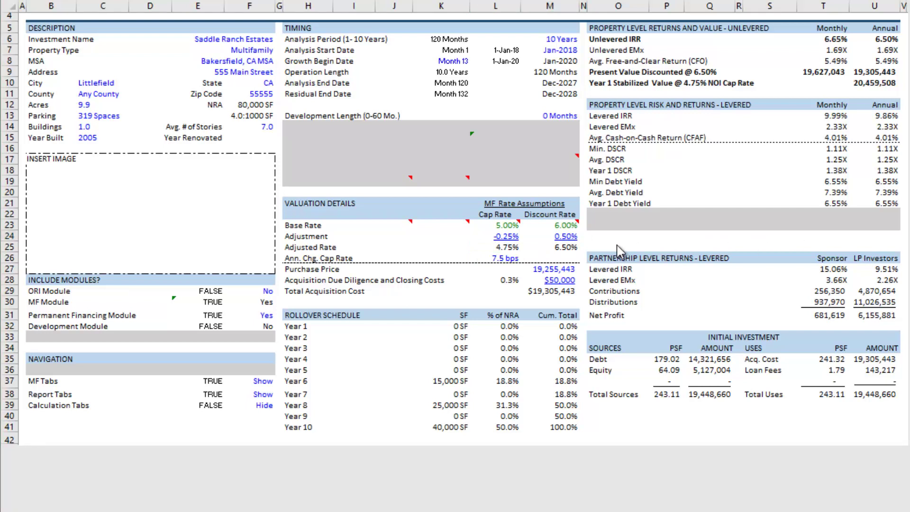
pyautogui.click(567, 238)
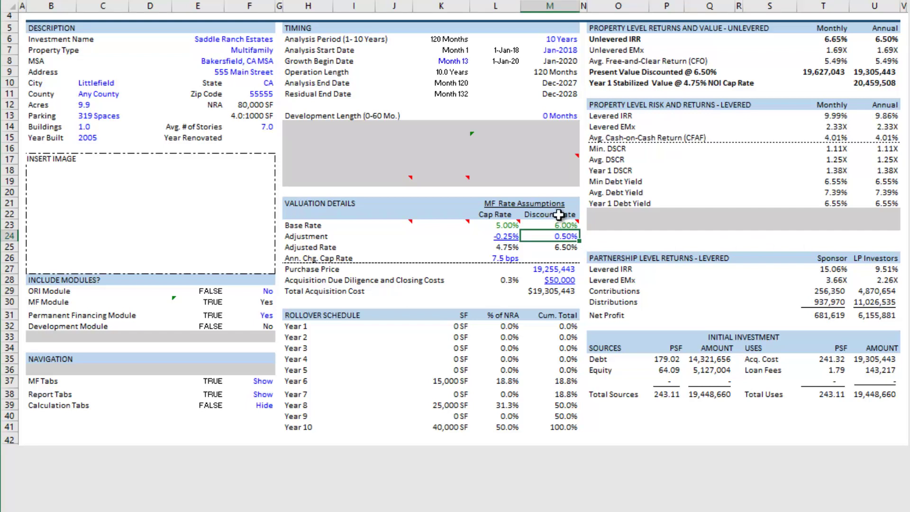
pyautogui.write('1%')
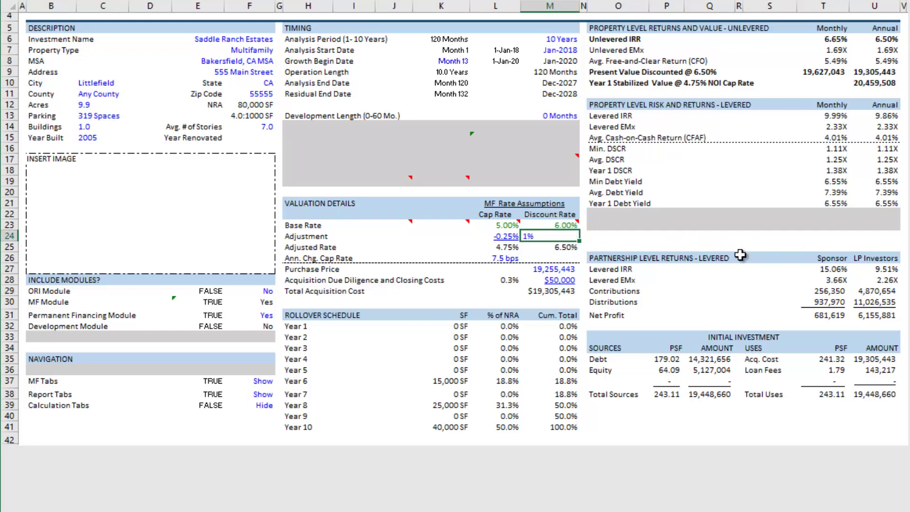
pyautogui.press('Return')
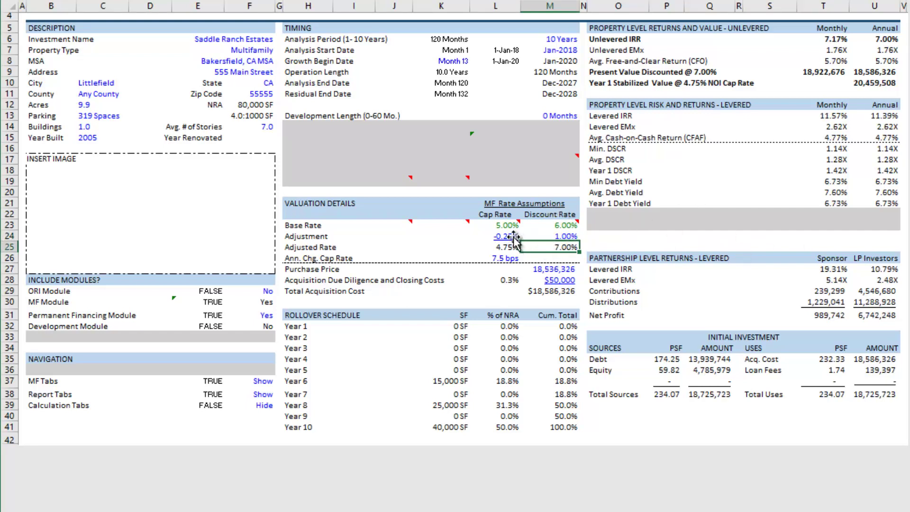
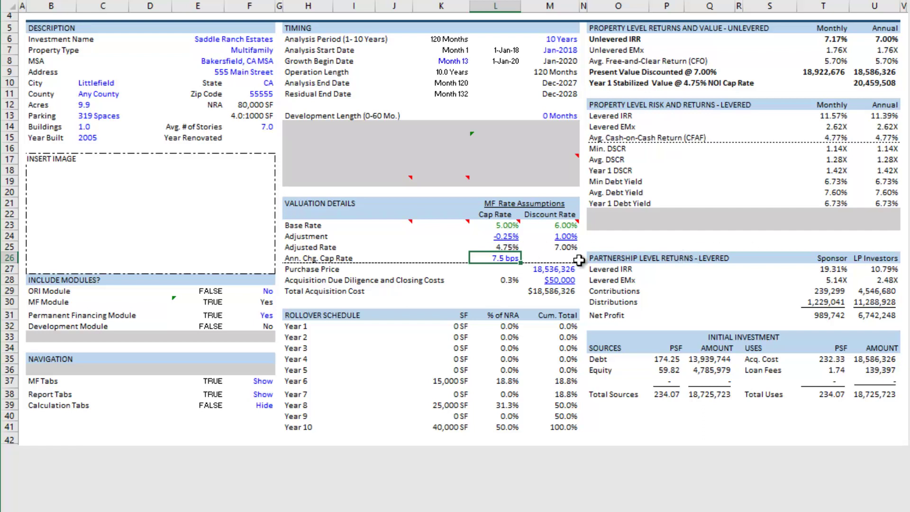
# Set the Ann. Chg. Cap Rate to 5 bps and check the Acquisition Due Diligence and Closing Costs entry.
pyautogui.write('5')
pyautogui.press('Return')
pyautogui.press('Up')
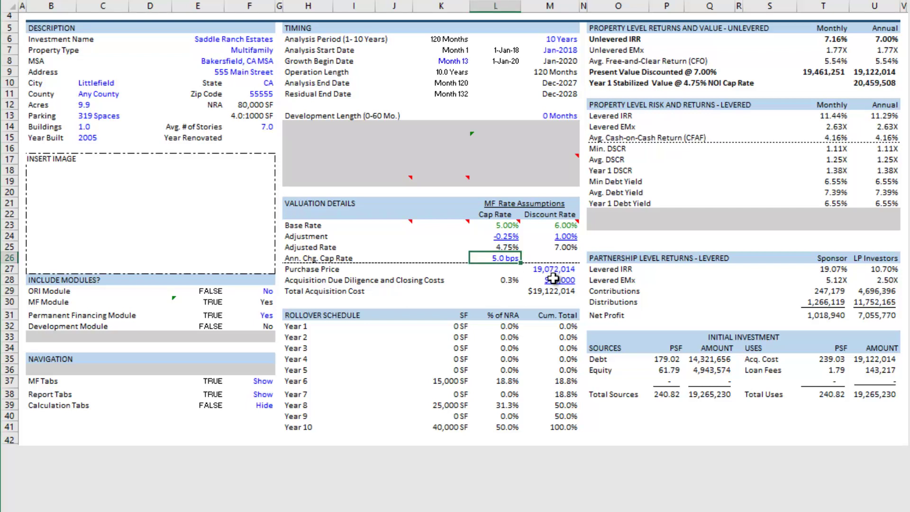
pyautogui.click(553, 279)
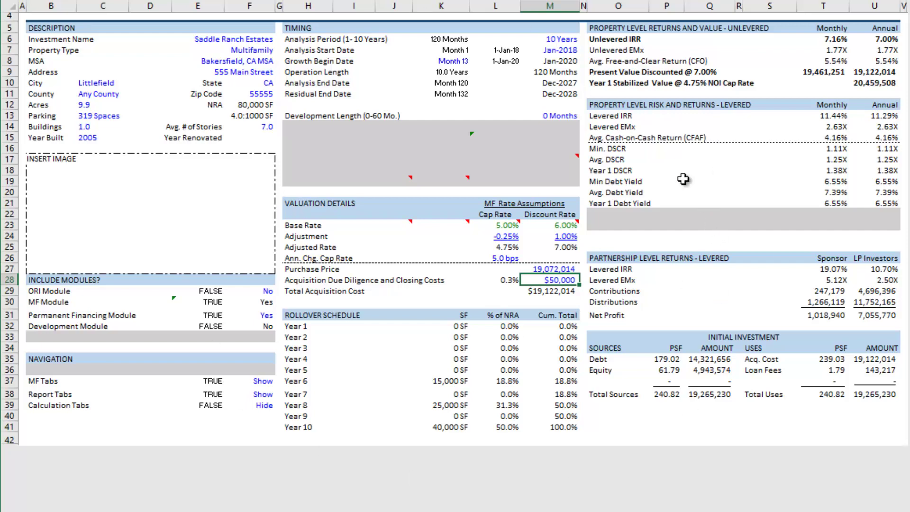
# On the Perm. Debt sheet, set the Senior Debt Amount to 65% of the acquisition cost with =E8*0.65.
pyautogui.scroll(-2, 546, 304)
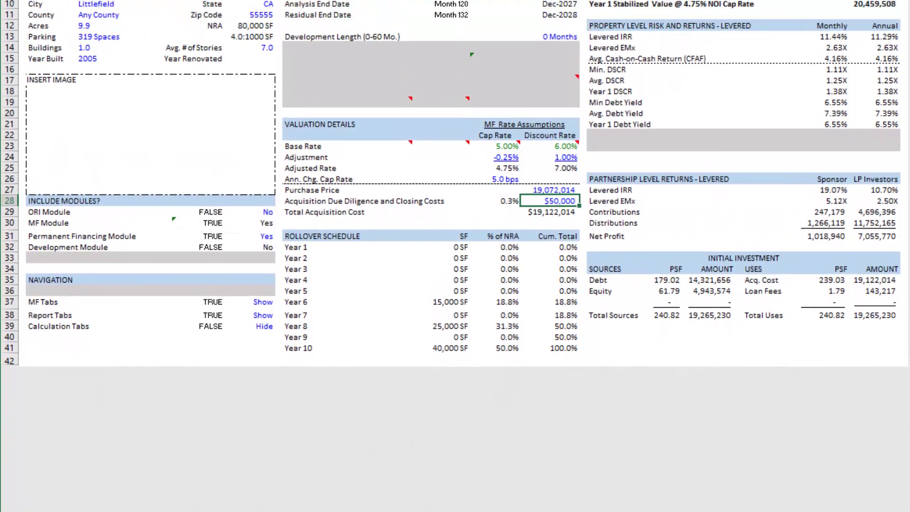
pyautogui.click(238, 482)
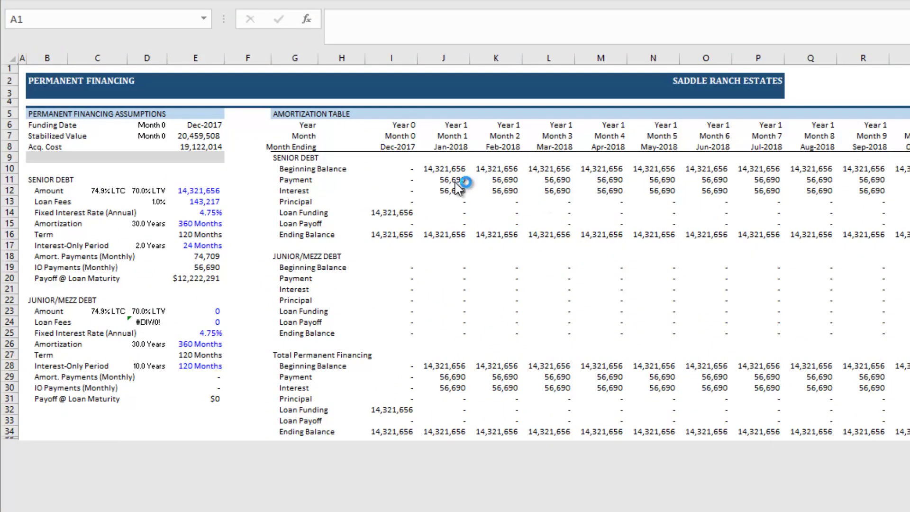
pyautogui.click(209, 191)
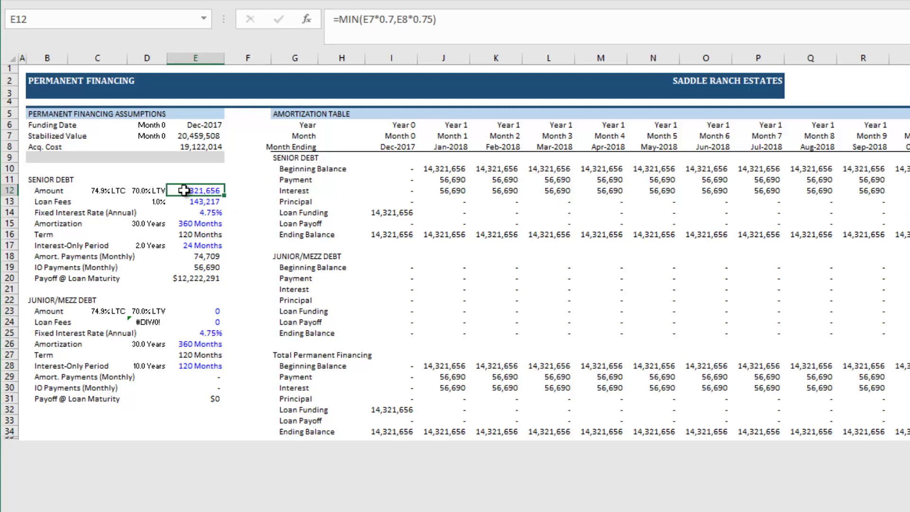
pyautogui.write('=')
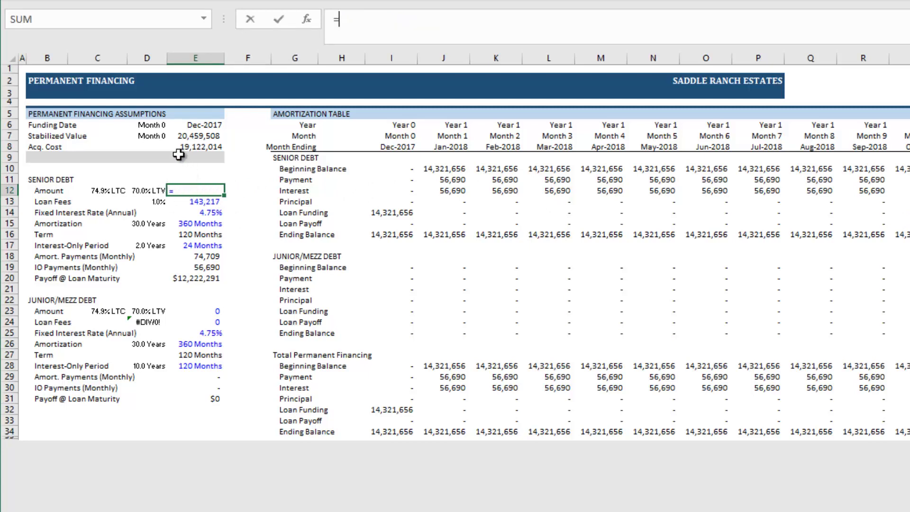
pyautogui.click(197, 147)
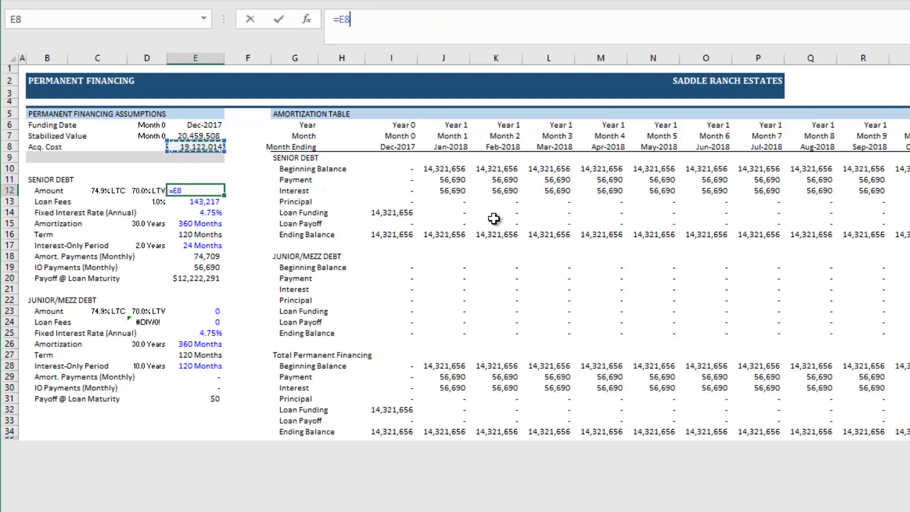
pyautogui.write('*0.')
pyautogui.write('65')
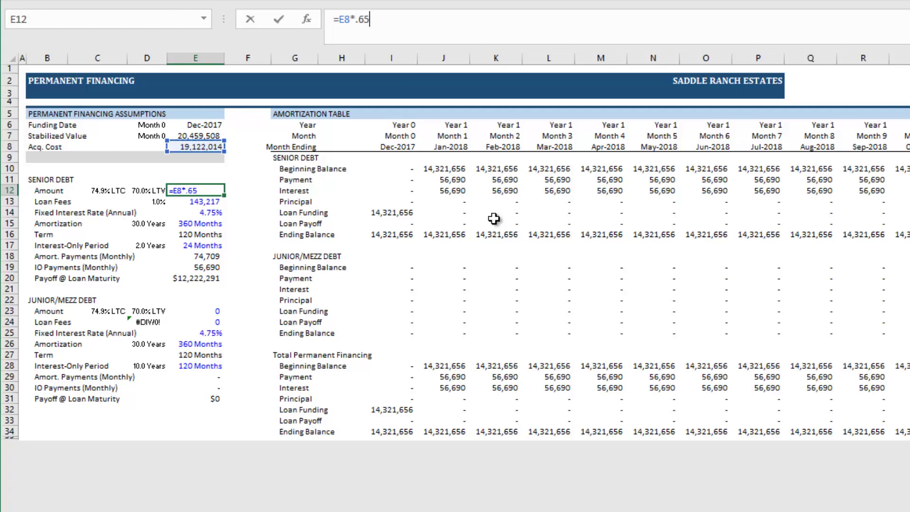
pyautogui.hotkey('ctrl', 'Return')
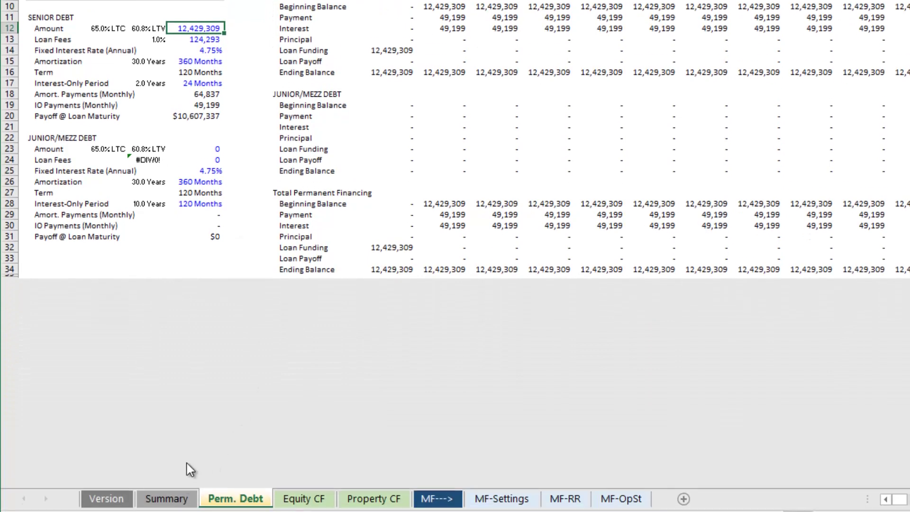
# Review the Purchase Price formula on the Summary sheet and the Acq. Cost formula on the Perm. Debt sheet.
pyautogui.click(166, 498)
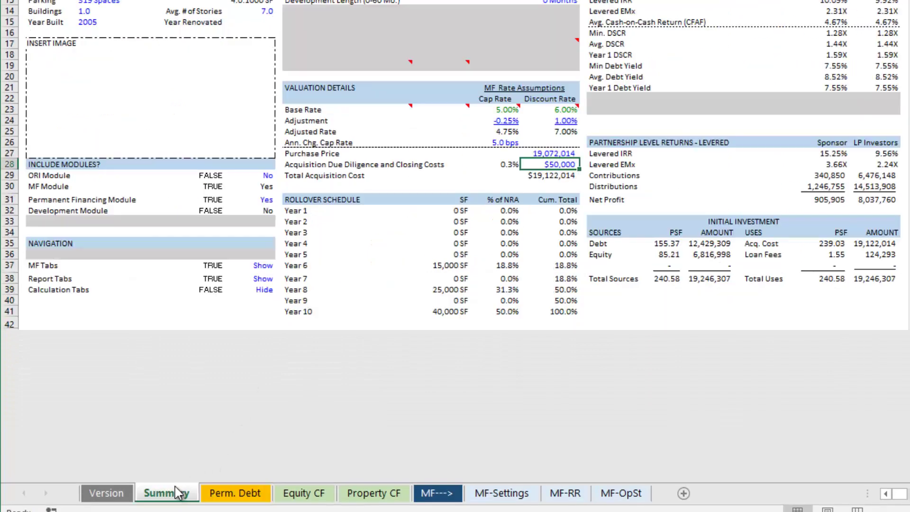
pyautogui.click(558, 155)
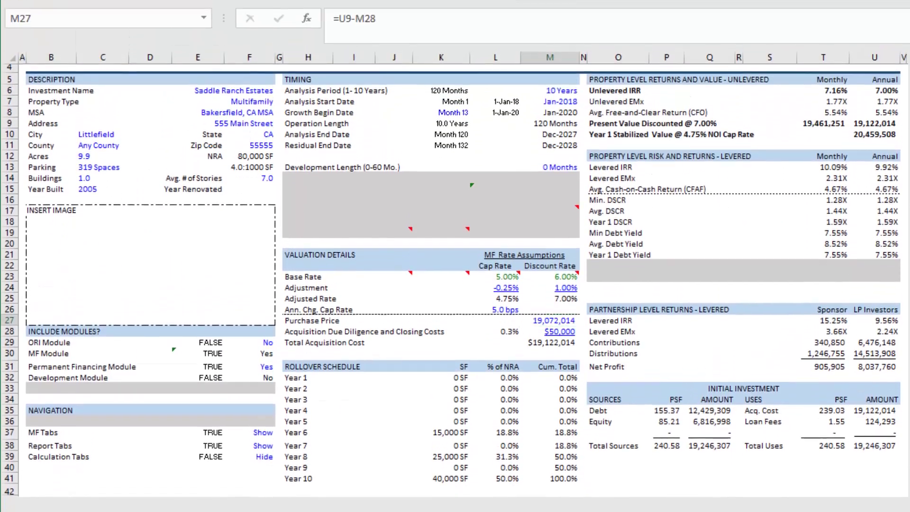
pyautogui.click(235, 493)
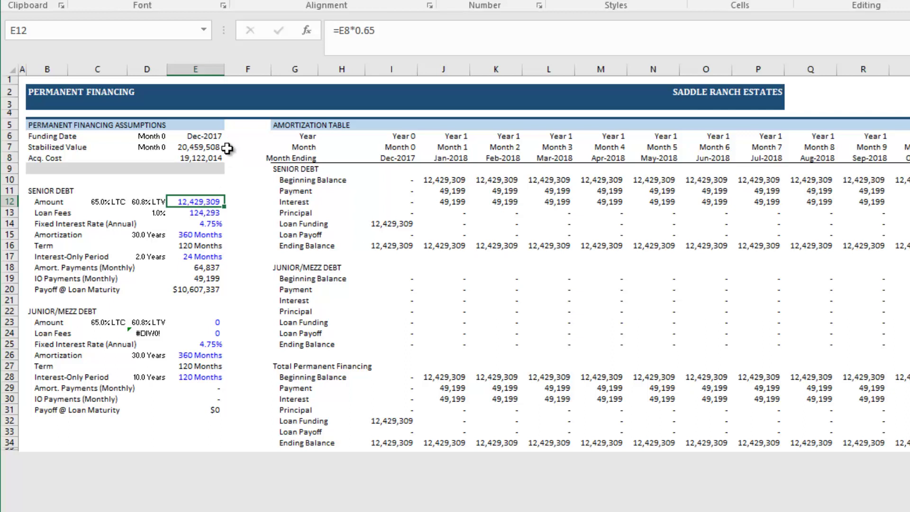
pyautogui.click(212, 159)
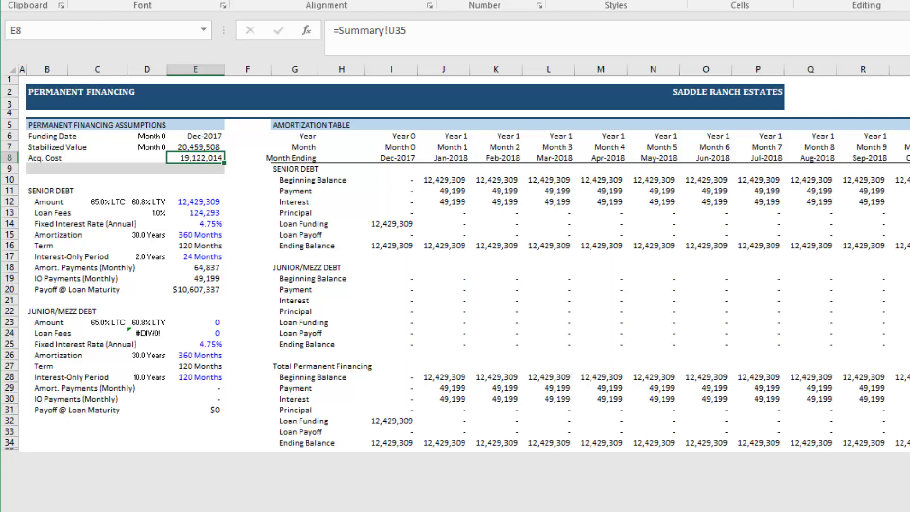
# Set the senior debt's Loan Fees to 0.5% of the loan amount with =E12*.005.
pyautogui.click(209, 214)
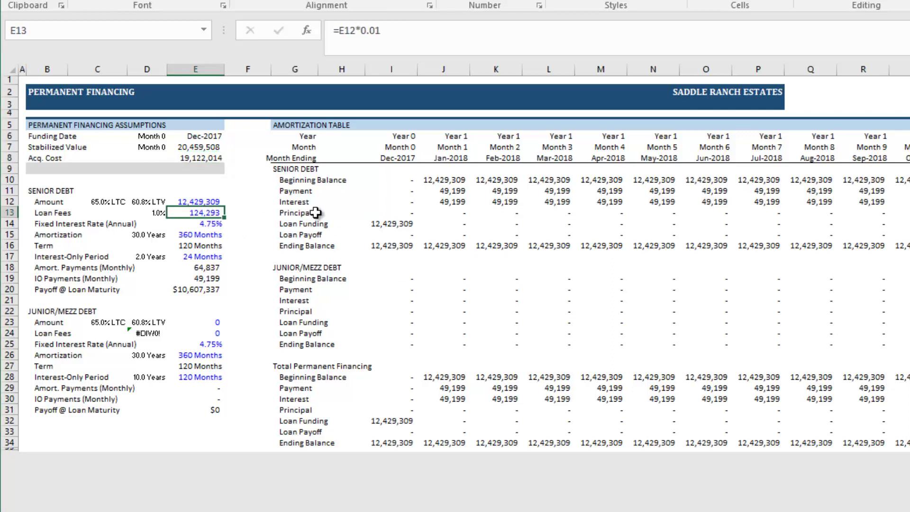
pyautogui.write('=E12')
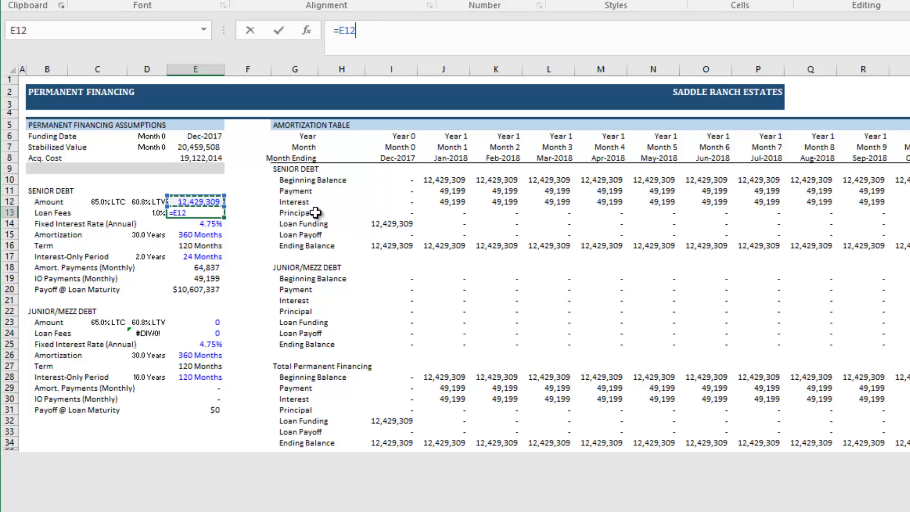
pyautogui.write('*.005')
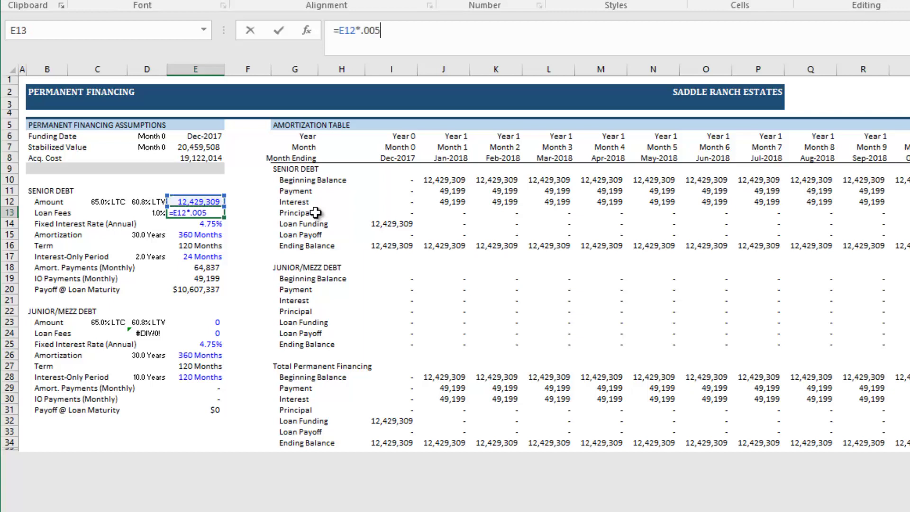
pyautogui.press('Return')
pyautogui.press('Up')
# Set the senior debt's Fixed Interest Rate to 4.25% and Interest-Only Period to 0 months, checking the Term and junior debt Amount.
pyautogui.press('Down')
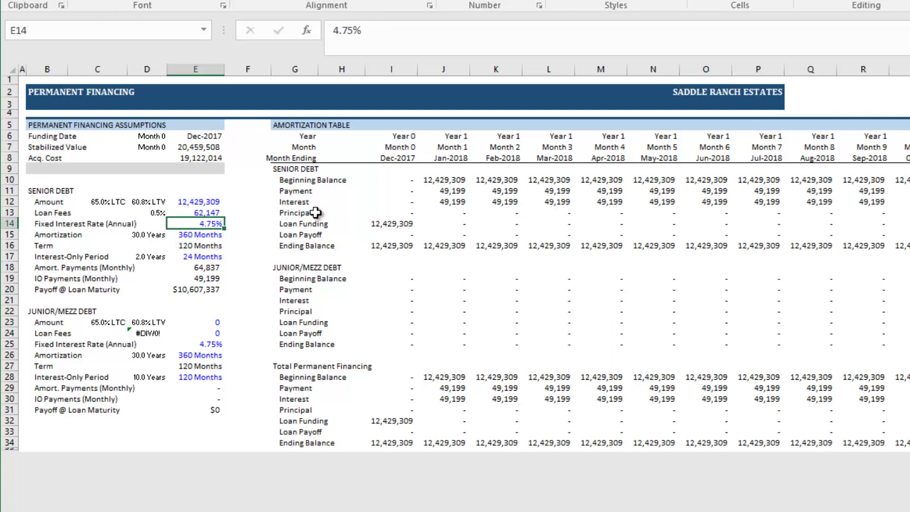
pyautogui.write('4.25')
pyautogui.press('Return')
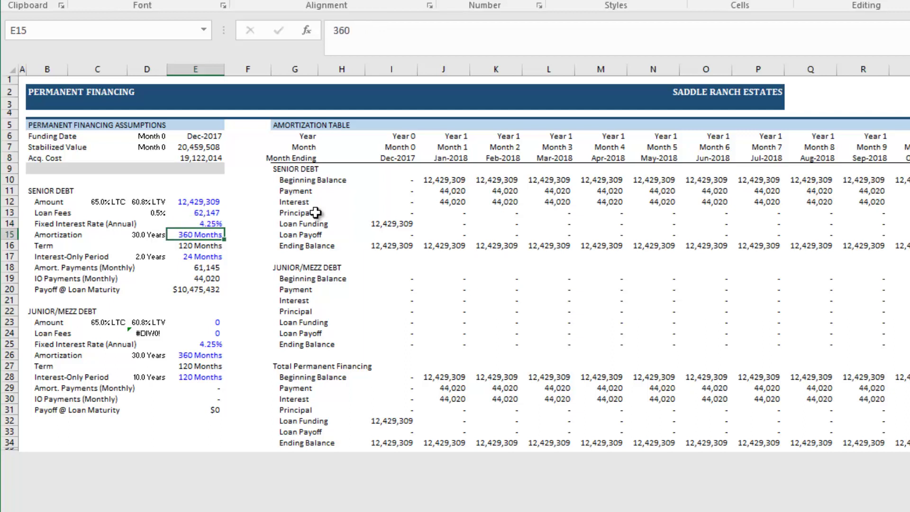
pyautogui.press('Down')
pyautogui.press('Down')
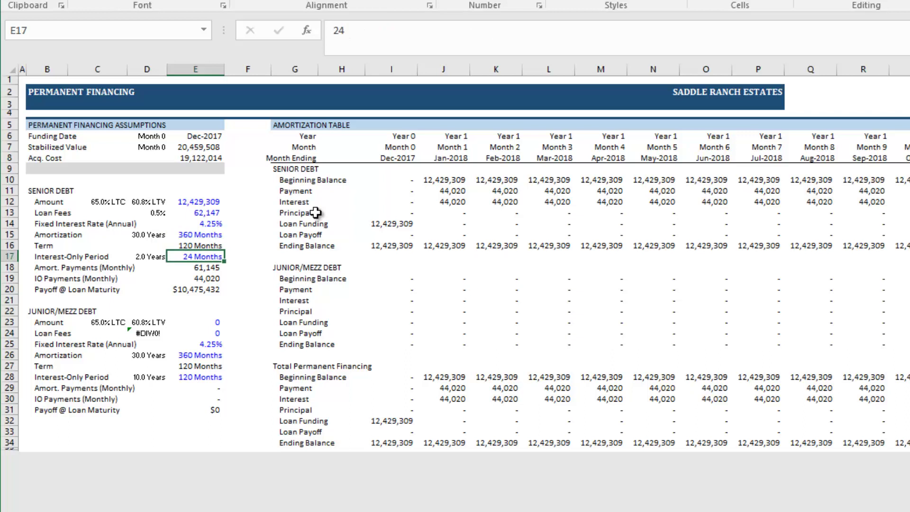
pyautogui.write('0')
pyautogui.press('Return')
pyautogui.press('Up')
pyautogui.press('Up')
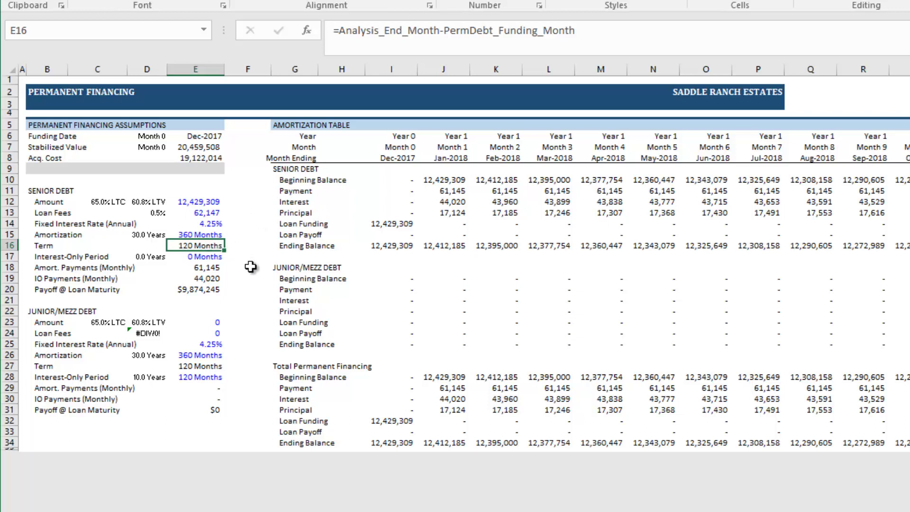
pyautogui.click(216, 324)
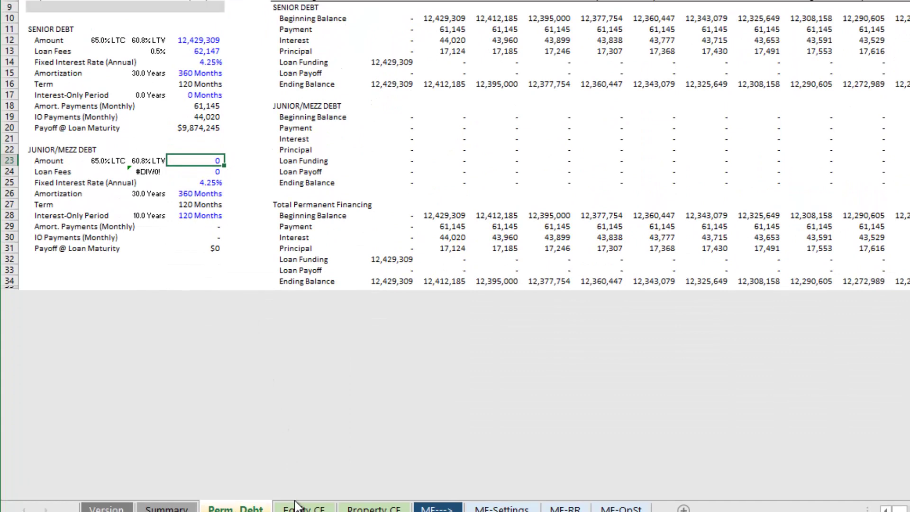
# On the Equity CF sheet, check the Sponsor and LP equity shares and set the Hurdle 2 IRR threshold to 6%.
pyautogui.click(299, 482)
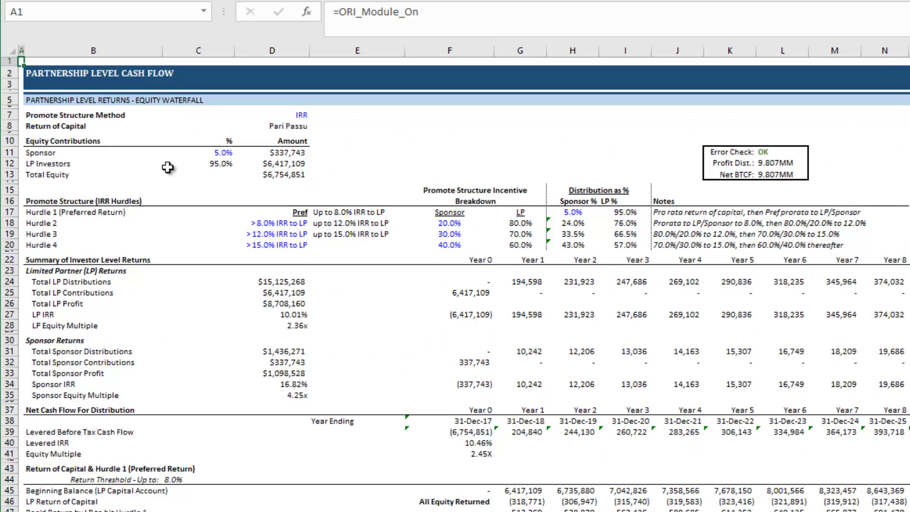
pyautogui.click(217, 154)
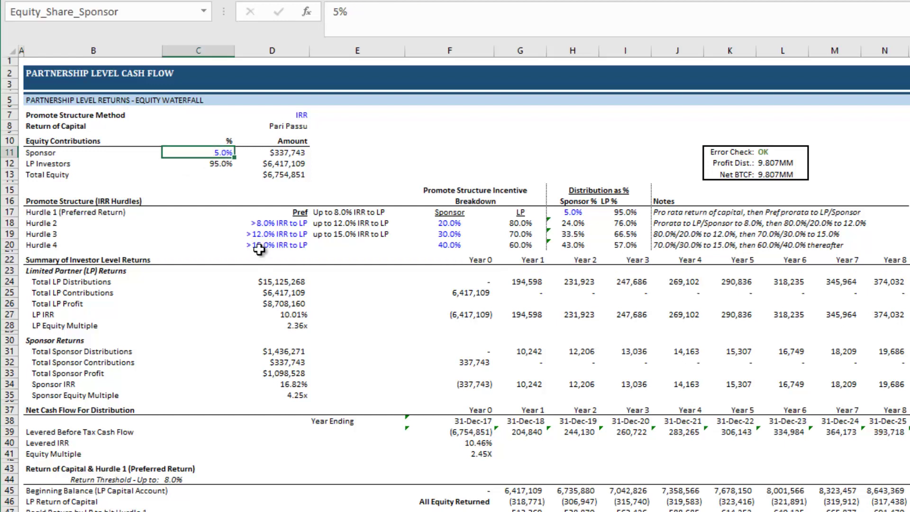
pyautogui.click(224, 165)
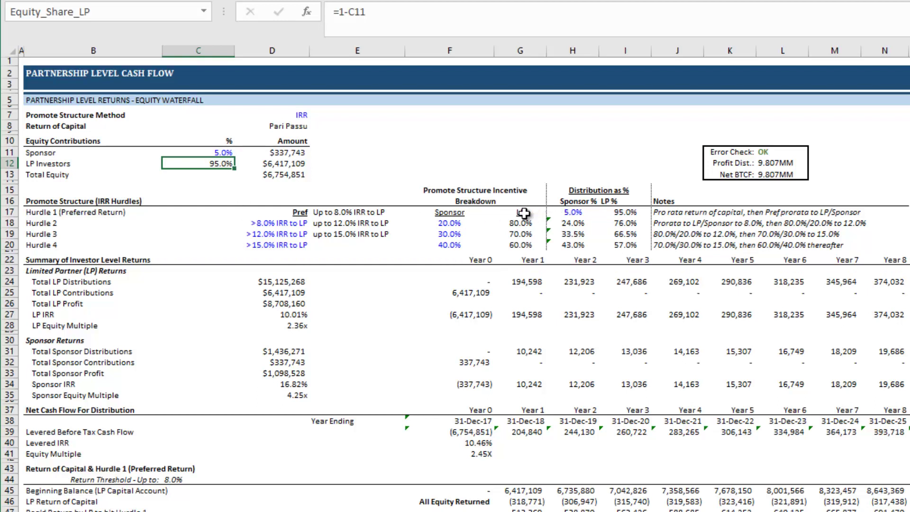
pyautogui.click(295, 226)
pyautogui.write('6')
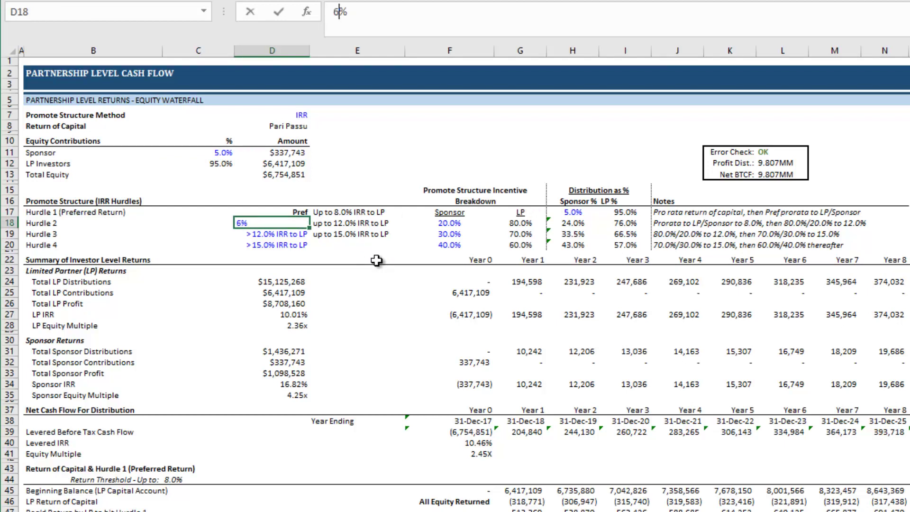
pyautogui.press('Return')
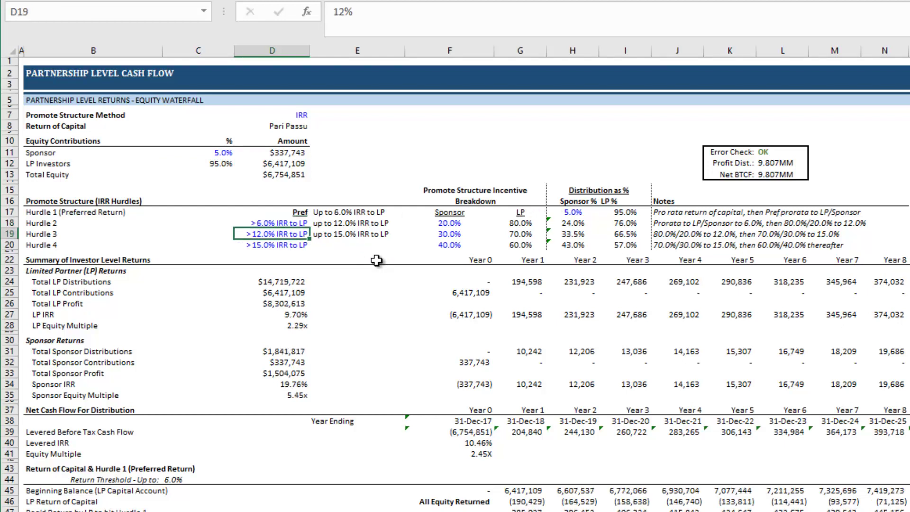
# Set the Hurdle 3 IRR threshold to 10% and check the Sponsor distribution share for Hurdle 1.
pyautogui.write('10')
pyautogui.press('Return')
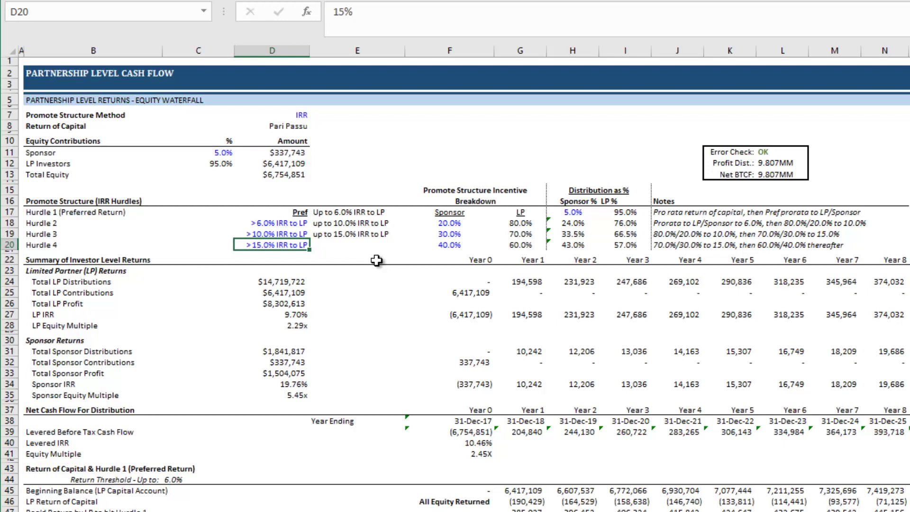
pyautogui.press('Right')
pyautogui.press('Right')
pyautogui.press('Right')
pyautogui.press('Up')
pyautogui.press('Up')
pyautogui.press('Right')
pyautogui.press('Up')
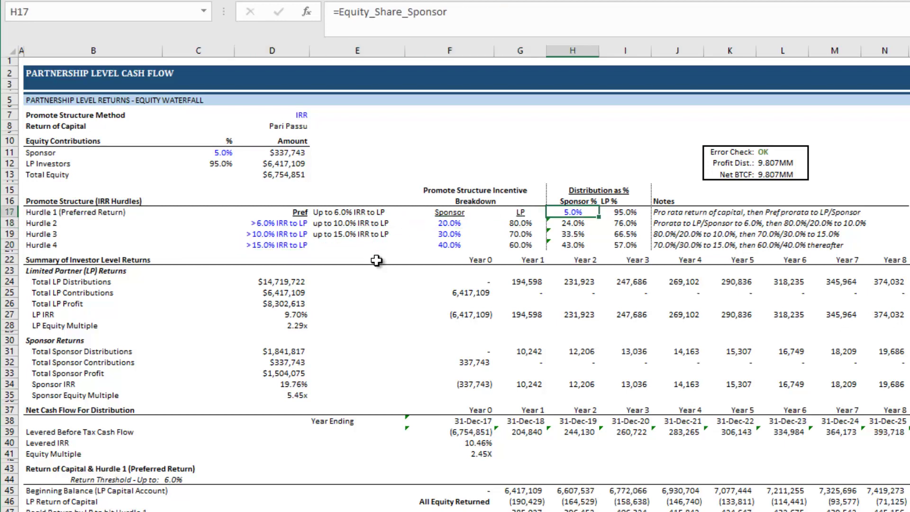
# Check the Sponsor promote percentages for Hurdles 2, 3 and 4 in the equity waterfall.
pyautogui.press('Left')
pyautogui.press('Right')
pyautogui.press('Down')
pyautogui.press('Left')
pyautogui.press('Left')
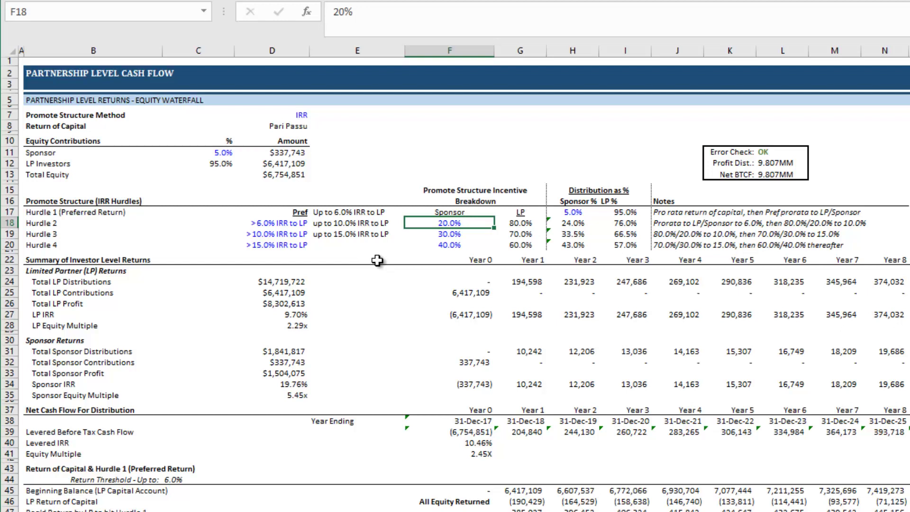
pyautogui.press('Down')
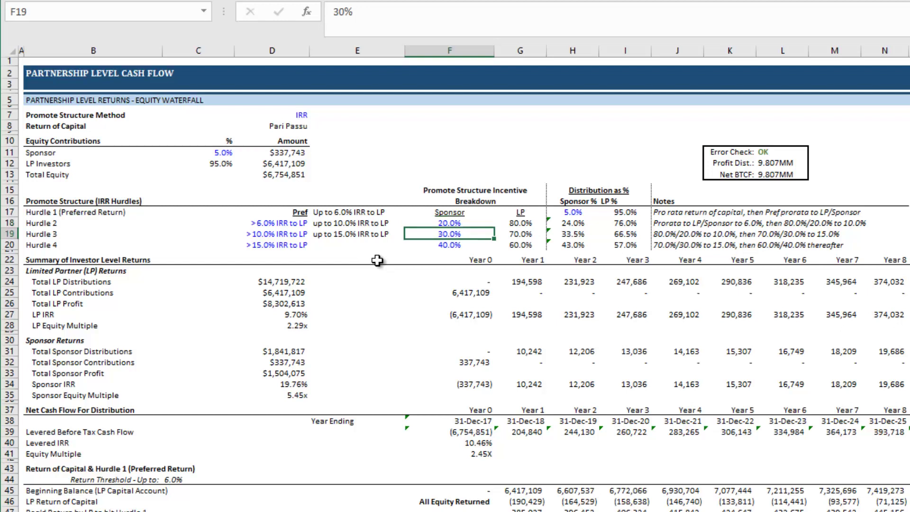
pyautogui.press('Down')
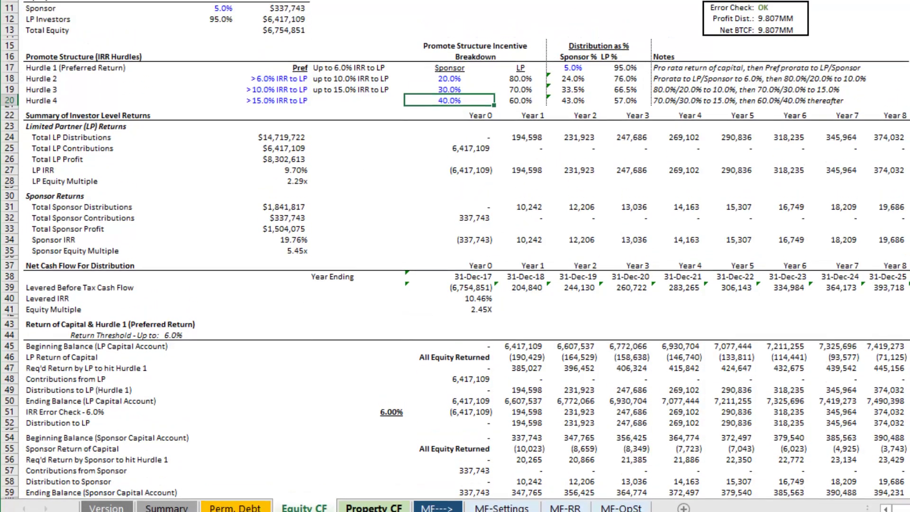
# On the Property CF sheet, review the NOI Cap Rate basis and the Selling Costs @ Reversion assumption.
pyautogui.click(377, 493)
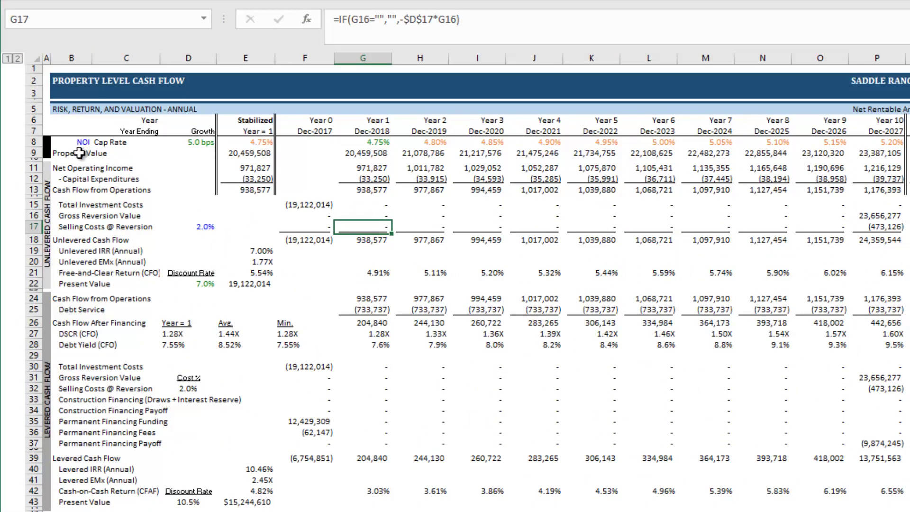
pyautogui.click(84, 142)
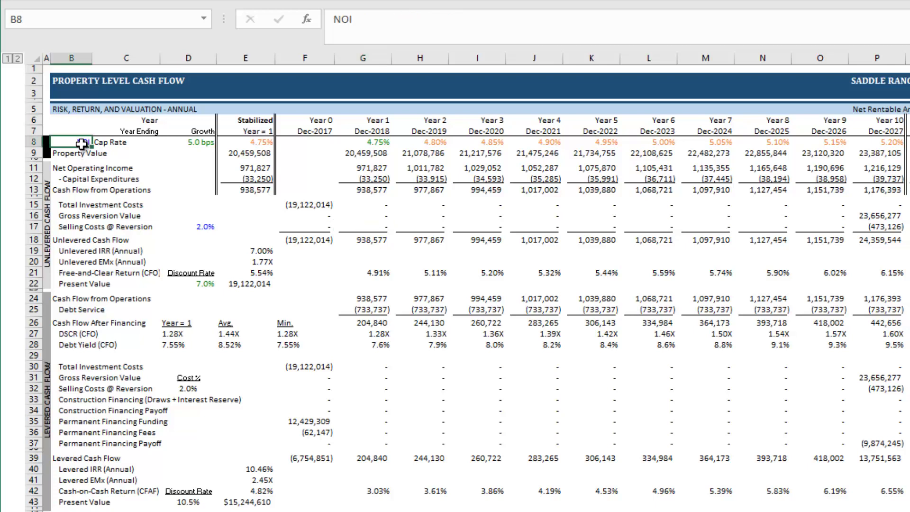
pyautogui.click(124, 144)
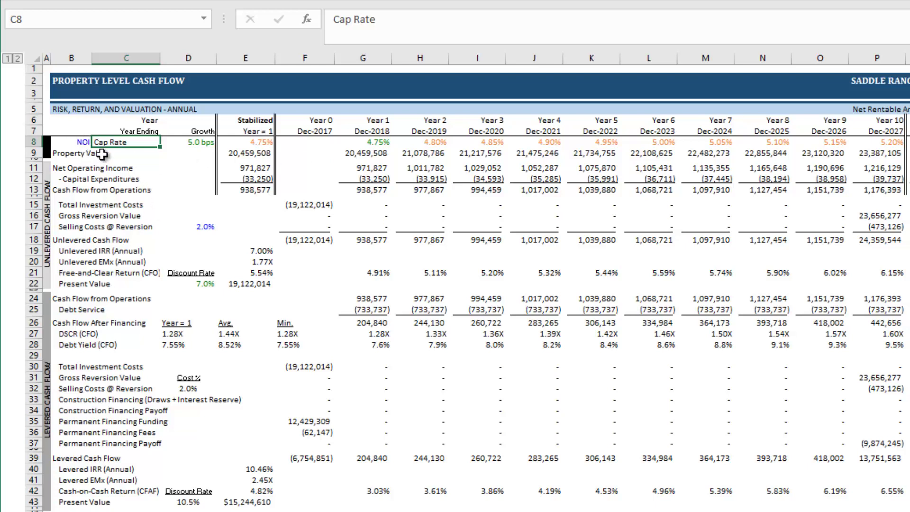
pyautogui.click(195, 228)
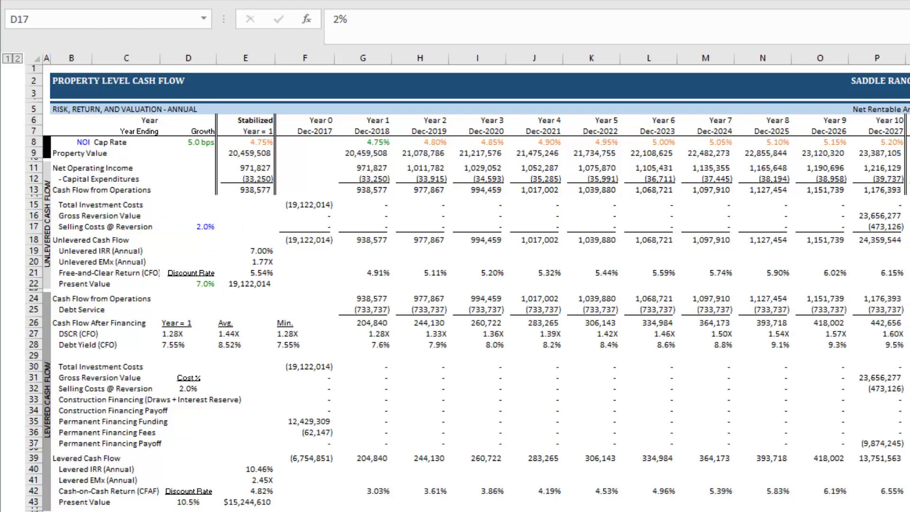
pyautogui.click(203, 228)
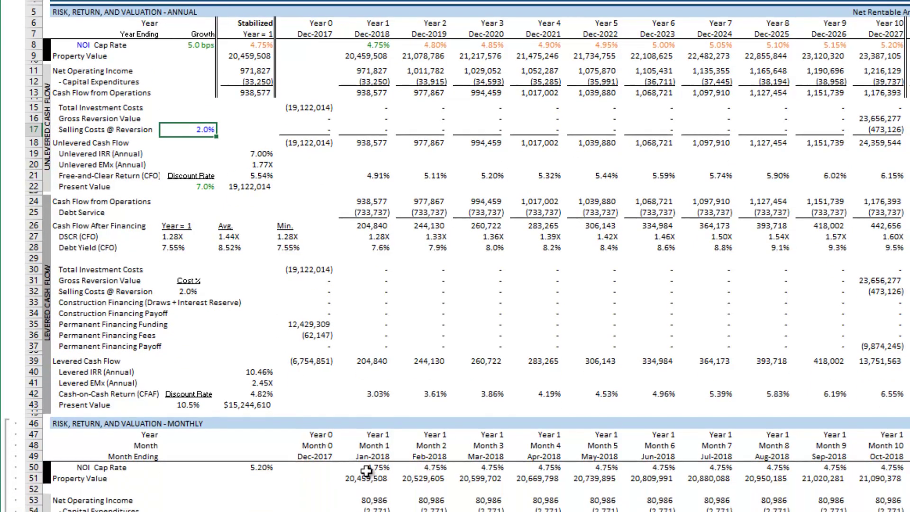
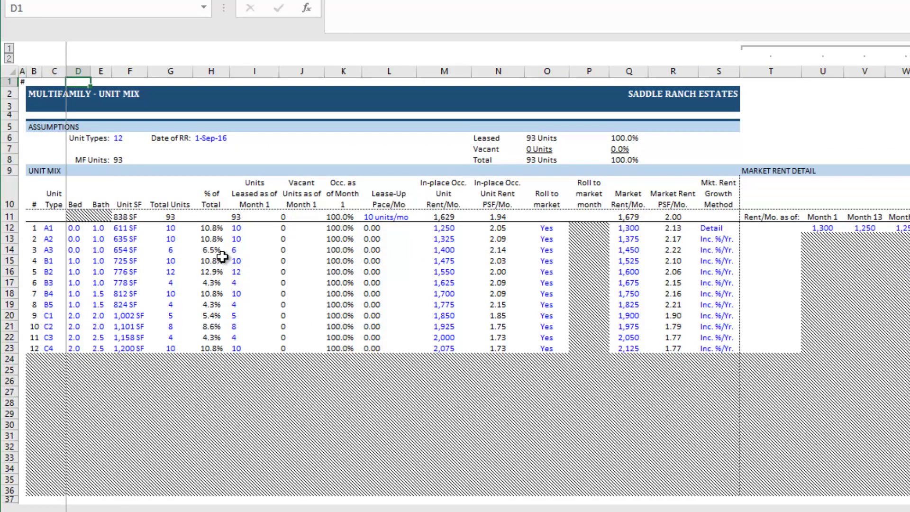
# Set the number of Unit Types to 6 in the multifamily unit mix assumptions.
pyautogui.click(113, 140)
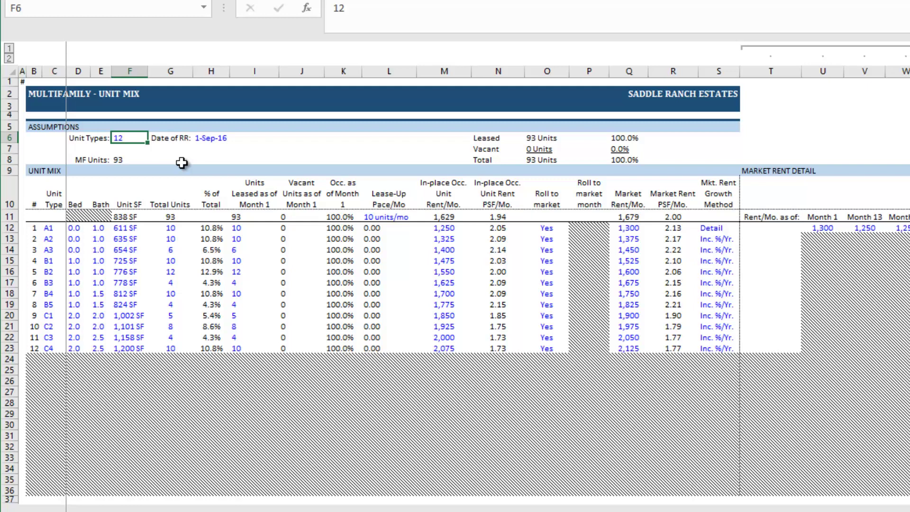
pyautogui.write('6')
pyautogui.press('Return')
pyautogui.press('Up')
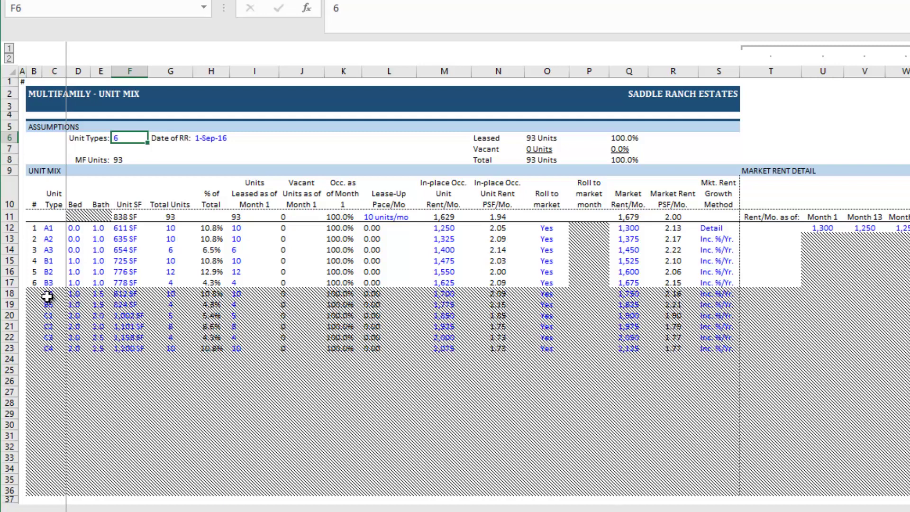
# Clear the unused rows 18 to 23 in the Unit Type through Total Units columns and the Units Leased column.
pyautogui.moveTo(48, 295); pyautogui.dragTo(169, 345)
pyautogui.press('Delete')
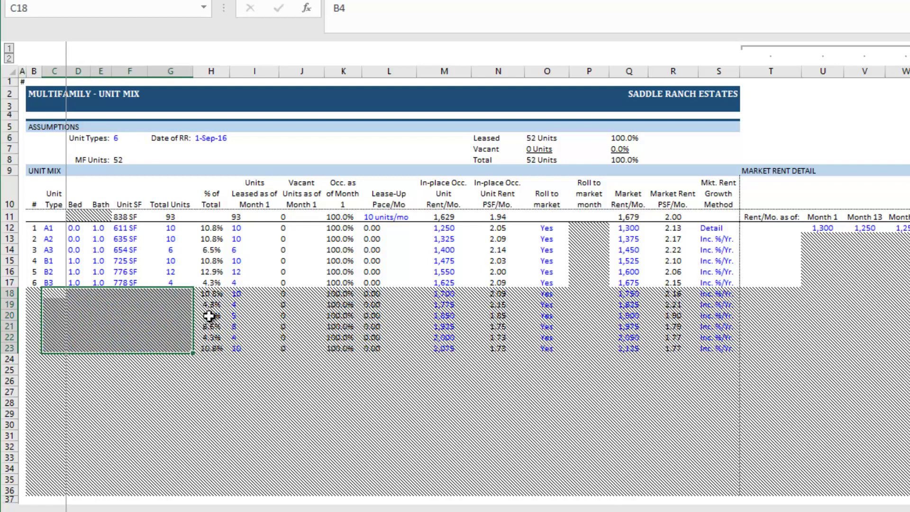
pyautogui.click(237, 294)
pyautogui.moveTo(237, 295); pyautogui.dragTo(239, 350)
pyautogui.press('Delete')
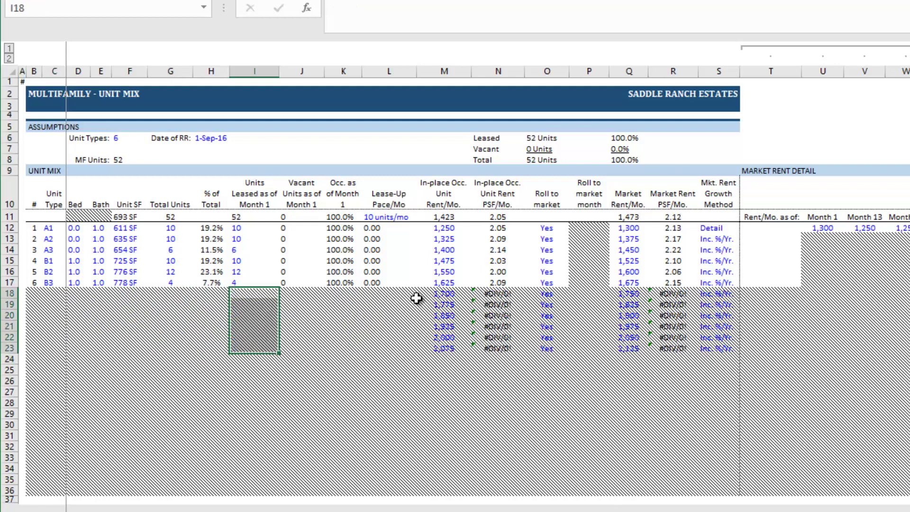
# Clear rows 18 to 23 of In-place Rent, Roll to market, Market Rent and Market Rent Growth Method.
pyautogui.moveTo(442, 294); pyautogui.dragTo(444, 348)
pyautogui.press('Delete')
pyautogui.moveTo(546, 294); pyautogui.dragTo(550, 347)
pyautogui.press('Delete')
pyautogui.moveTo(629, 294); pyautogui.dragTo(630, 349)
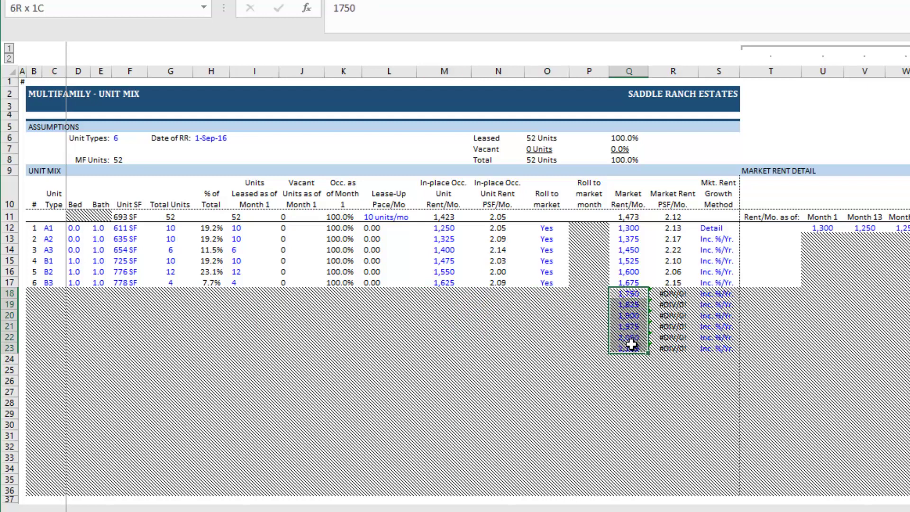
pyautogui.press('Delete')
pyautogui.moveTo(719, 294); pyautogui.dragTo(724, 346)
pyautogui.press('Delete')
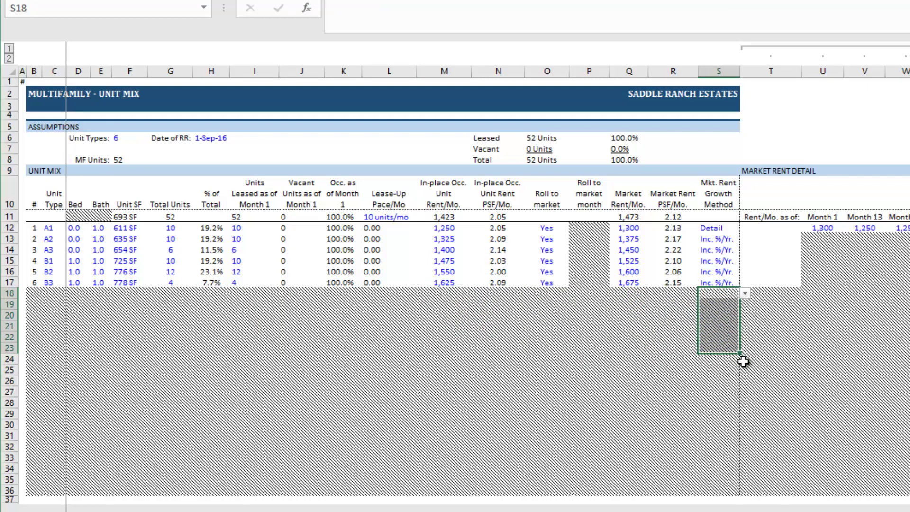
# Clear rows 18 to 23 of the remaining rent growth, RUBS, make-ready, free rent and renewal inputs, starting at AF18.
pyautogui.press('Right')
pyautogui.press('Right')
pyautogui.press('Right')
pyautogui.press('Right')
pyautogui.press('Right')
pyautogui.press('Right')
pyautogui.press('Right')
pyautogui.press('Right')
pyautogui.press('Right')
pyautogui.press('Right')
pyautogui.press('Right')
pyautogui.press('Right')
pyautogui.press('Right')
pyautogui.press('Right')
pyautogui.press('Right')
pyautogui.press('Right')
pyautogui.press('Right')
pyautogui.press('Right')
pyautogui.press('Right')
pyautogui.press('Right')
pyautogui.press('Right')
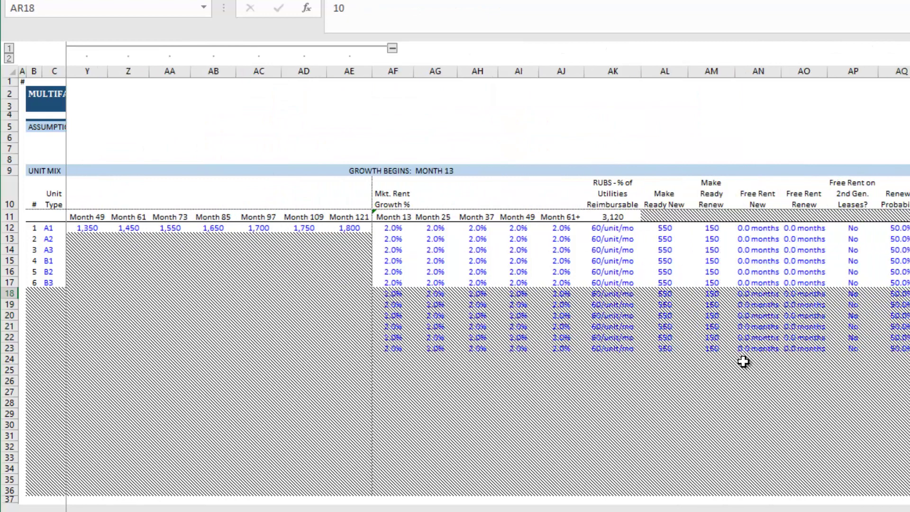
pyautogui.press('Left')
pyautogui.press('Left')
pyautogui.press('Left')
pyautogui.press('Left')
pyautogui.press('Left')
pyautogui.press('Left')
pyautogui.press('Left')
pyautogui.press('Left')
pyautogui.press('Left')
pyautogui.press('Left')
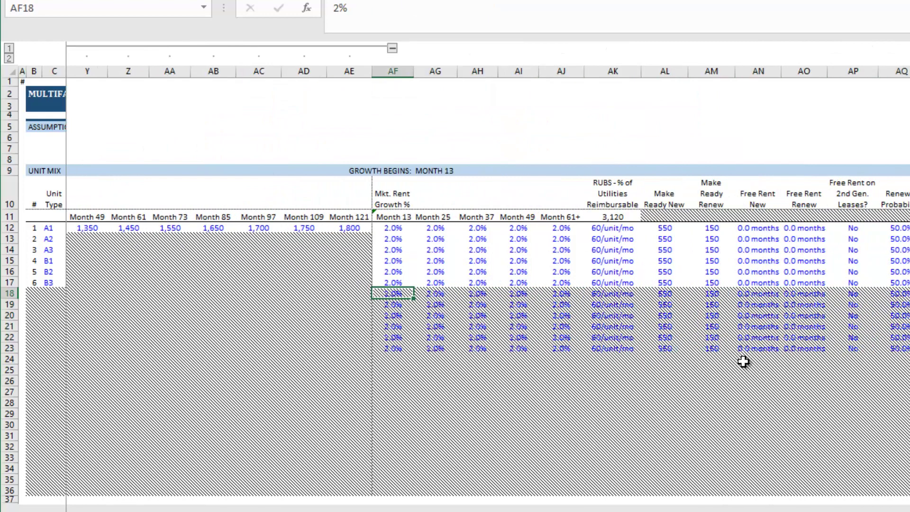
pyautogui.hotkey('ctrl', 'shift', 'Right')
pyautogui.hotkey('shift', 'Down')
pyautogui.hotkey('shift', 'Down')
pyautogui.hotkey('shift', 'Down')
pyautogui.hotkey('shift', 'Down')
pyautogui.hotkey('shift', 'Down')
pyautogui.press('Delete')
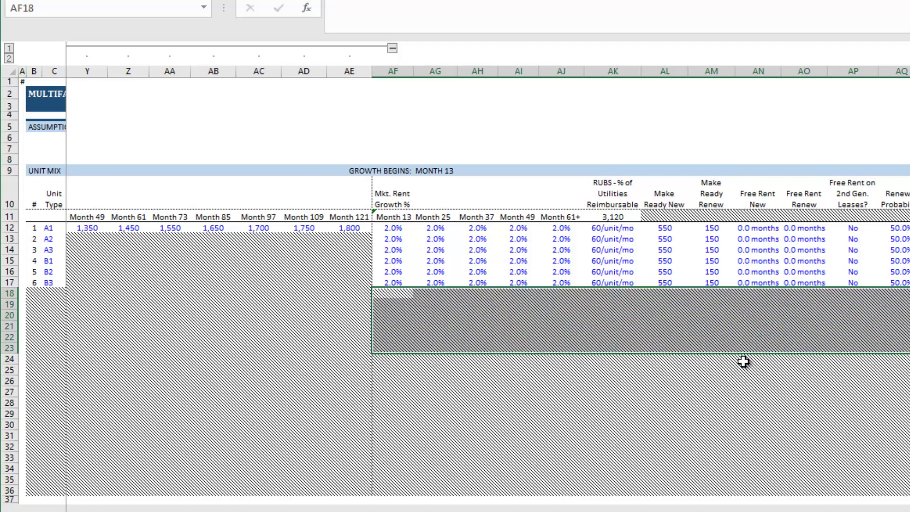
# Rename the six unit types in the unit mix as A, B, C, D, E and F.
pyautogui.press('Left')
pyautogui.press('Left')
pyautogui.press('Left')
pyautogui.press('Left')
pyautogui.press('Left')
pyautogui.press('Left')
pyautogui.press('Left')
pyautogui.press('Left')
pyautogui.press('Left')
pyautogui.press('Left')
pyautogui.press('Left')
pyautogui.press('Left')
pyautogui.press('Left')
pyautogui.press('Left')
pyautogui.press('Left')
pyautogui.press('Left')
pyautogui.press('Left')
pyautogui.press('Left')
pyautogui.press('Left')
pyautogui.press('Left')
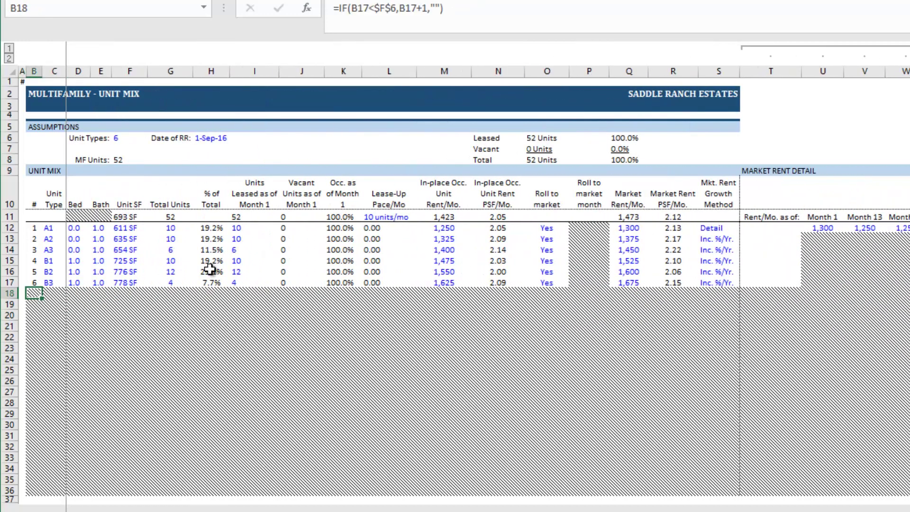
pyautogui.press('Right')
pyautogui.press('Up')
pyautogui.press('Up')
pyautogui.press('Up')
pyautogui.press('Up')
pyautogui.press('Up')
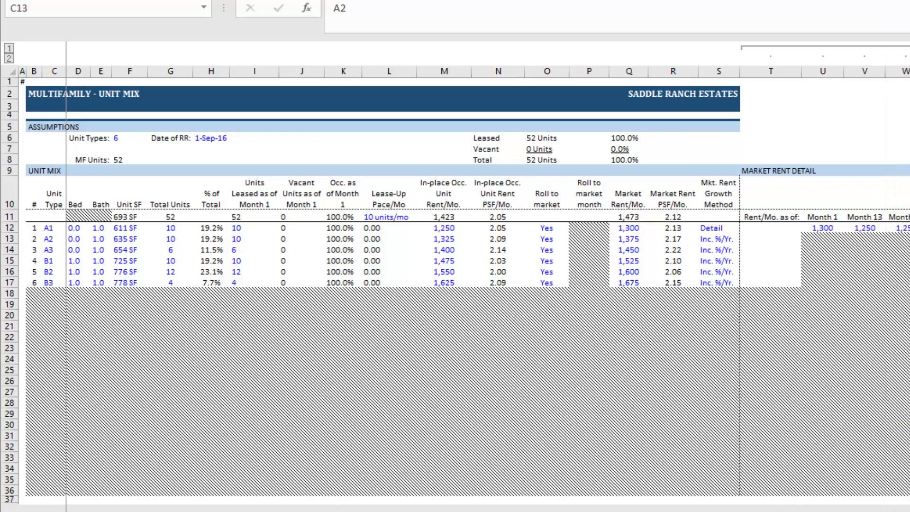
pyautogui.click(52, 228)
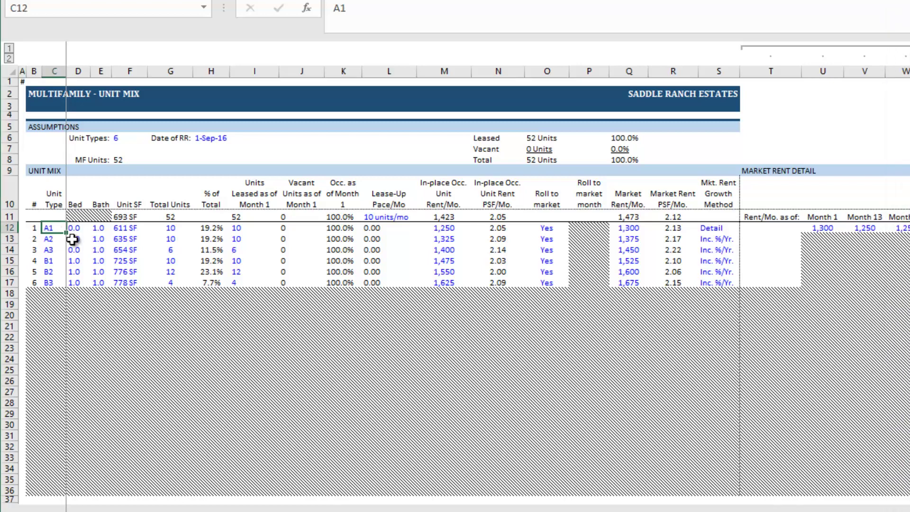
pyautogui.write('A')
pyautogui.press('Return')
pyautogui.write('B')
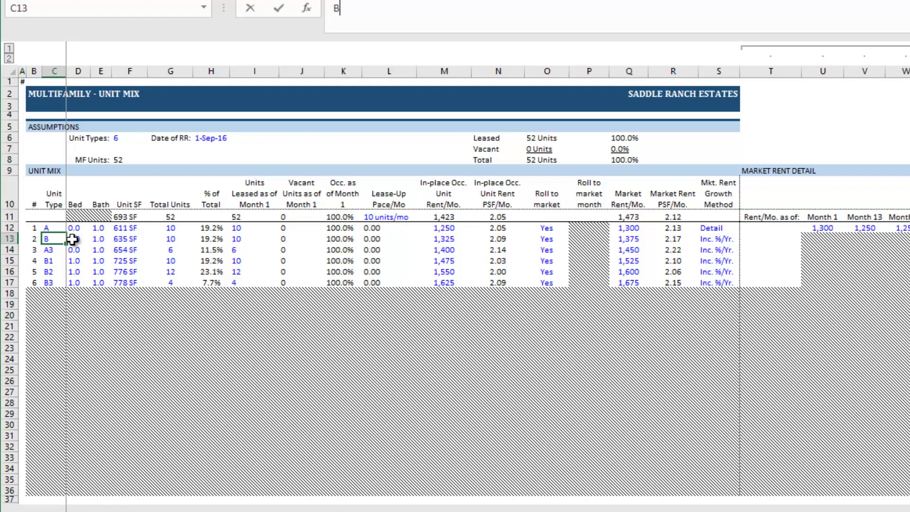
pyautogui.press('Return')
pyautogui.write('C')
pyautogui.press('Return')
pyautogui.write('D')
pyautogui.press('Return')
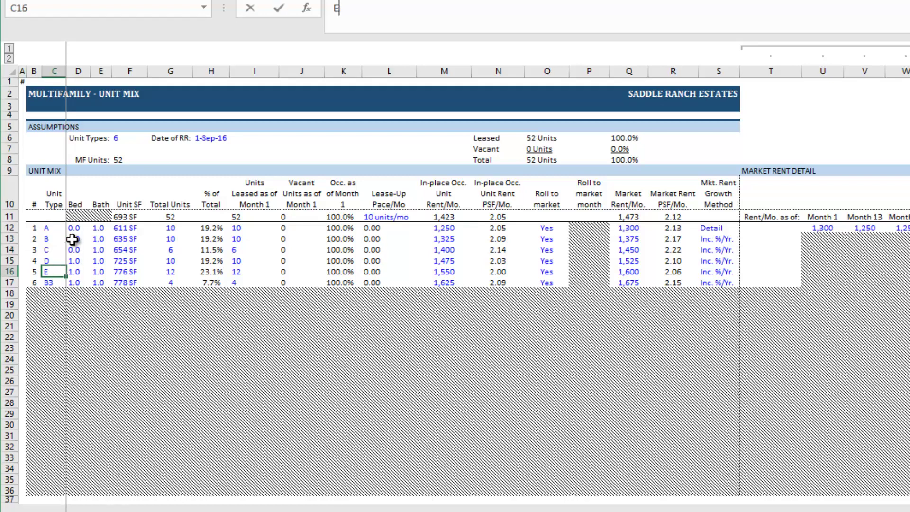
pyautogui.write('E')
pyautogui.press('Return')
pyautogui.write('F')
pyautogui.press('Return')
# Enter 0 bedrooms, 1 bathroom and a unit size of 677 SF for unit type A.
pyautogui.click(72, 239)
pyautogui.press('Up')
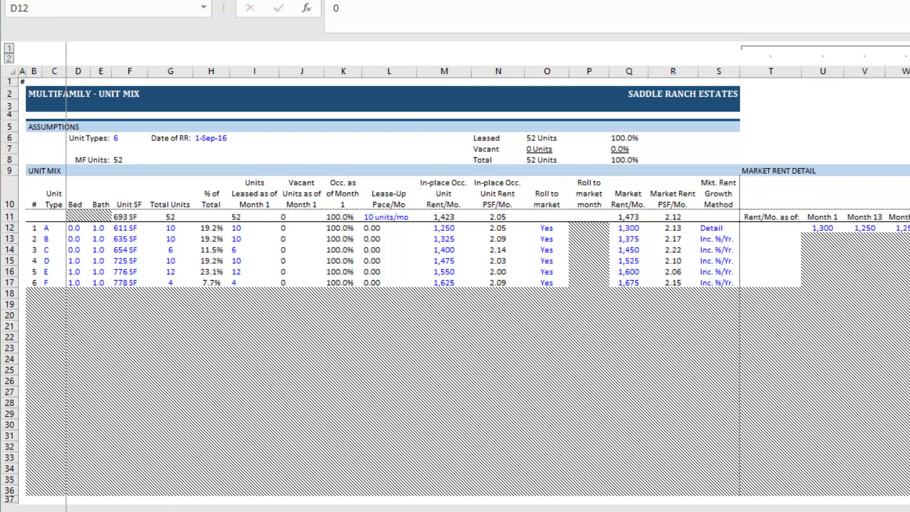
pyautogui.click(85, 224)
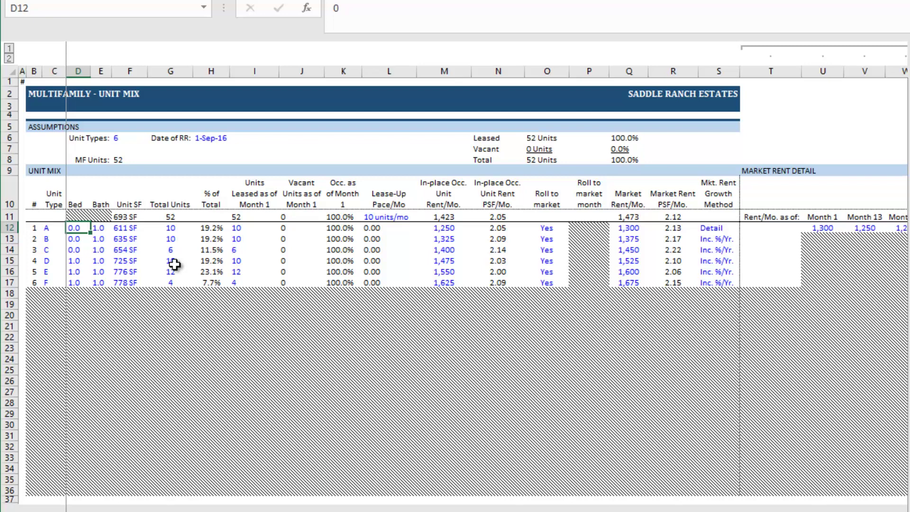
pyautogui.write('0')
pyautogui.press('Tab')
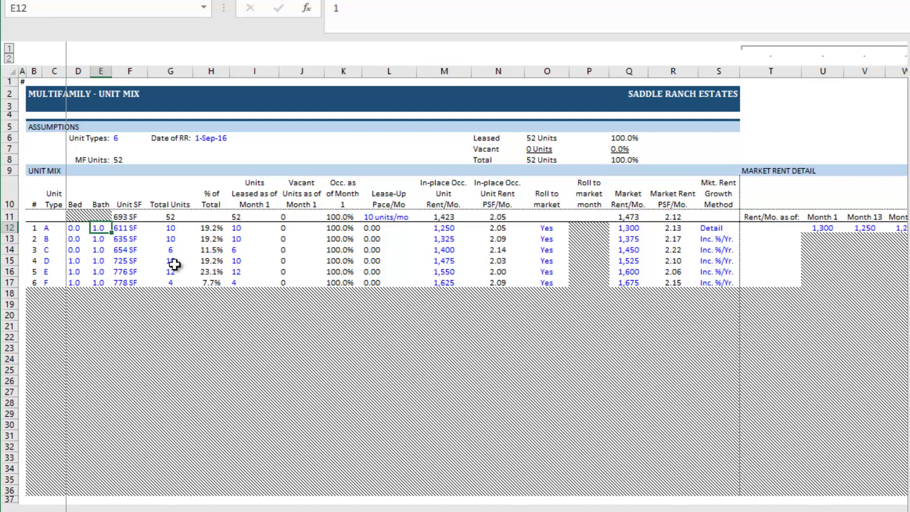
pyautogui.write('1')
pyautogui.press('Tab')
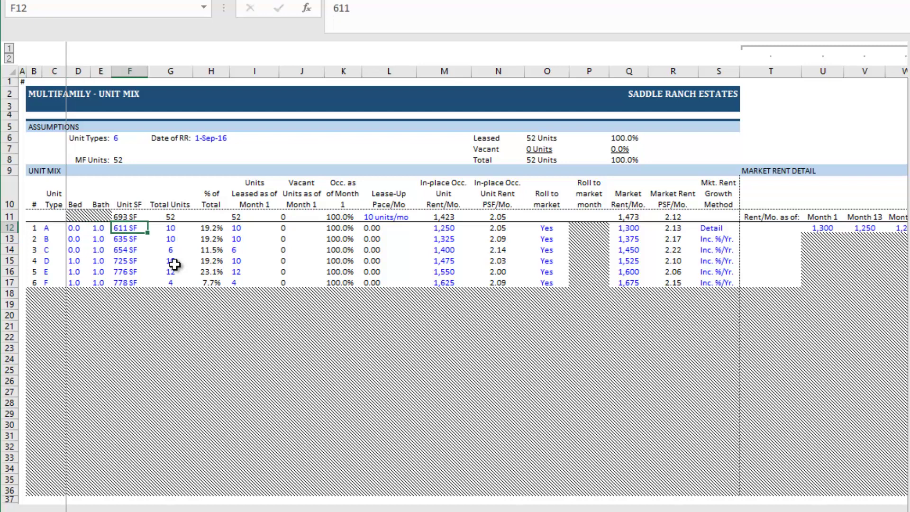
pyautogui.write('677')
pyautogui.press('Return')
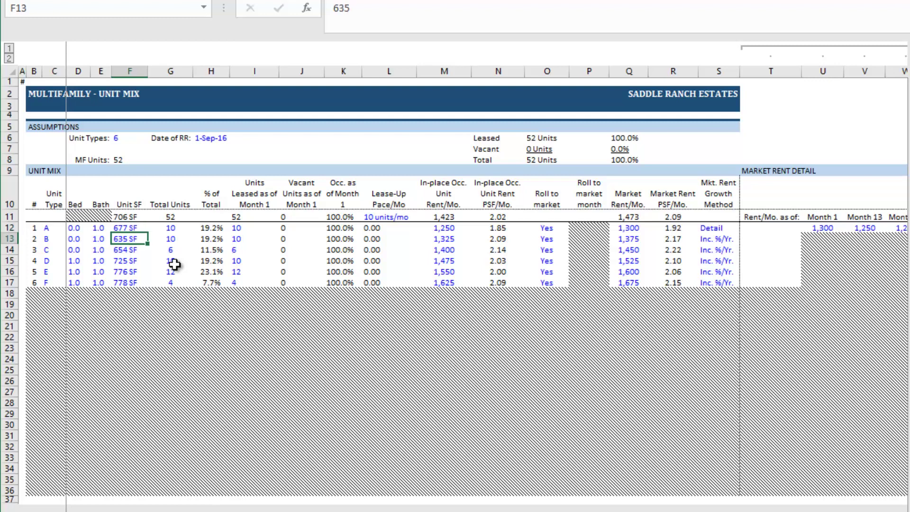
# Set the Total Units of unit type A to 41.
pyautogui.press('Up')
pyautogui.press('Right')
pyautogui.write('41')
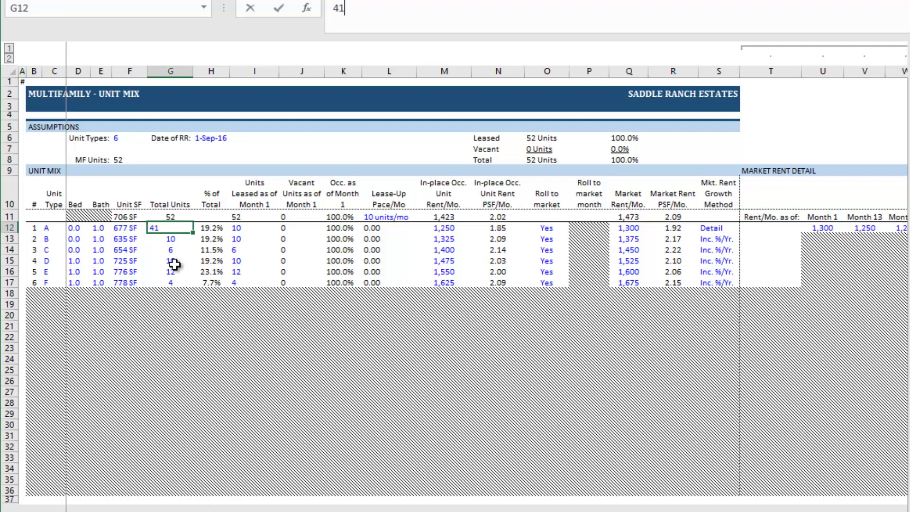
pyautogui.press('Right')
pyautogui.press('Right')
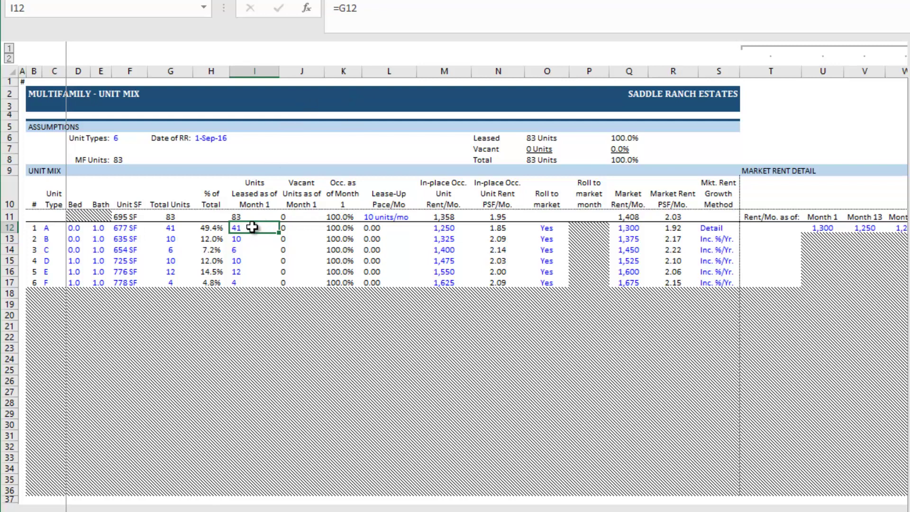
# Compare the Units Leased, Total Units and Vacant Units columns across the unit types.
pyautogui.moveTo(251, 229); pyautogui.dragTo(251, 282)
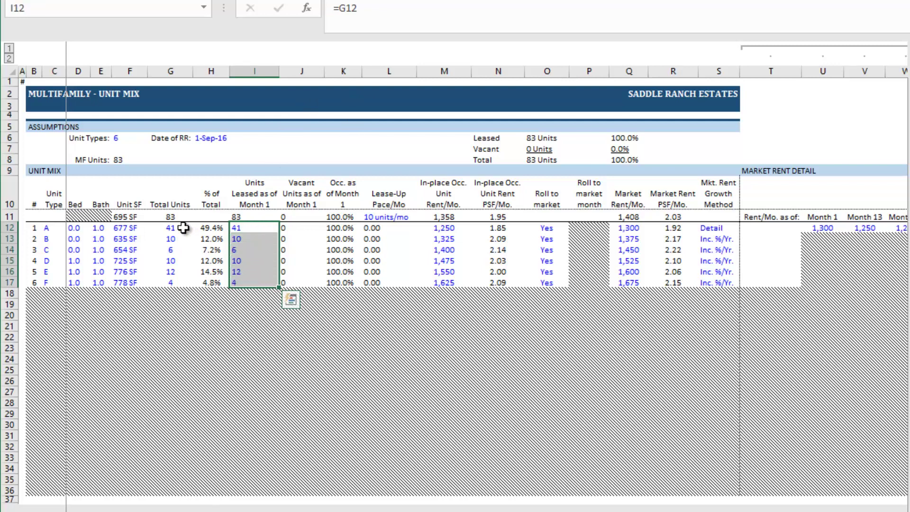
pyautogui.moveTo(171, 229); pyautogui.dragTo(173, 272)
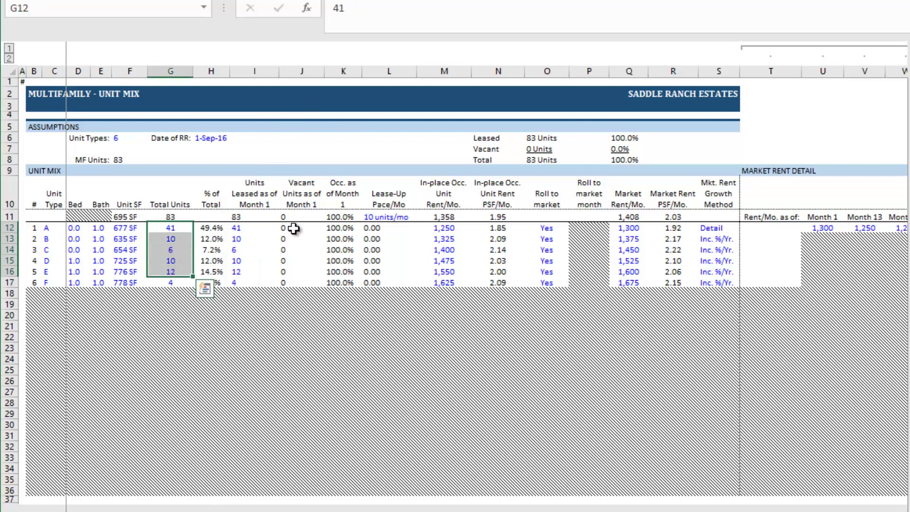
pyautogui.moveTo(294, 229); pyautogui.dragTo(296, 272)
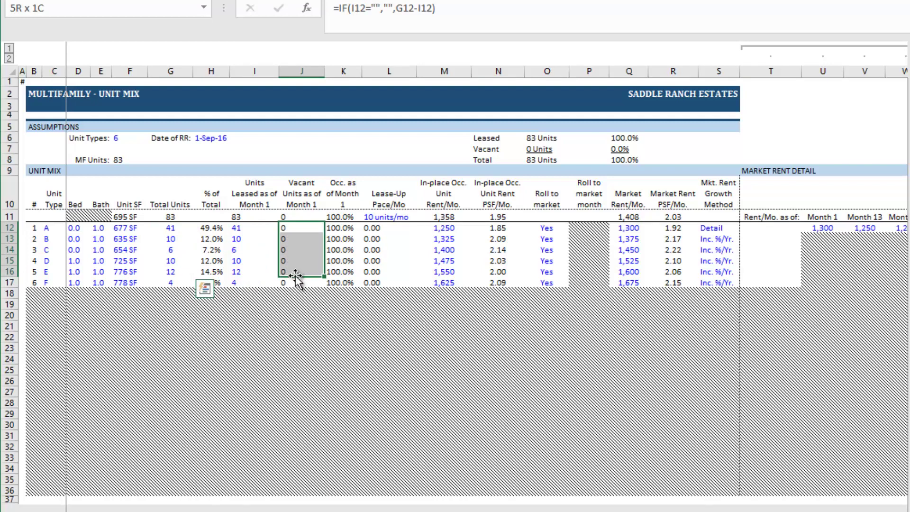
# Set the in-place occupied unit rent per month of unit type A to 925.
pyautogui.click(340, 238)
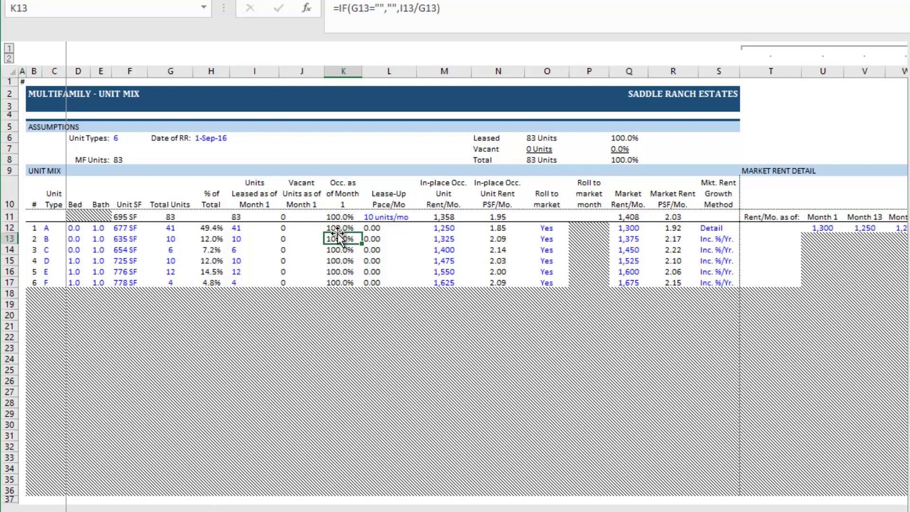
pyautogui.click(402, 216)
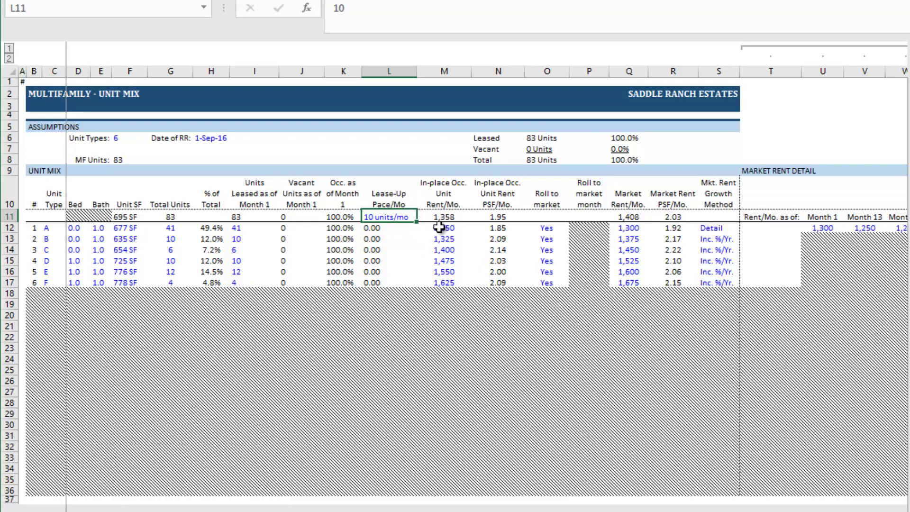
pyautogui.click(440, 228)
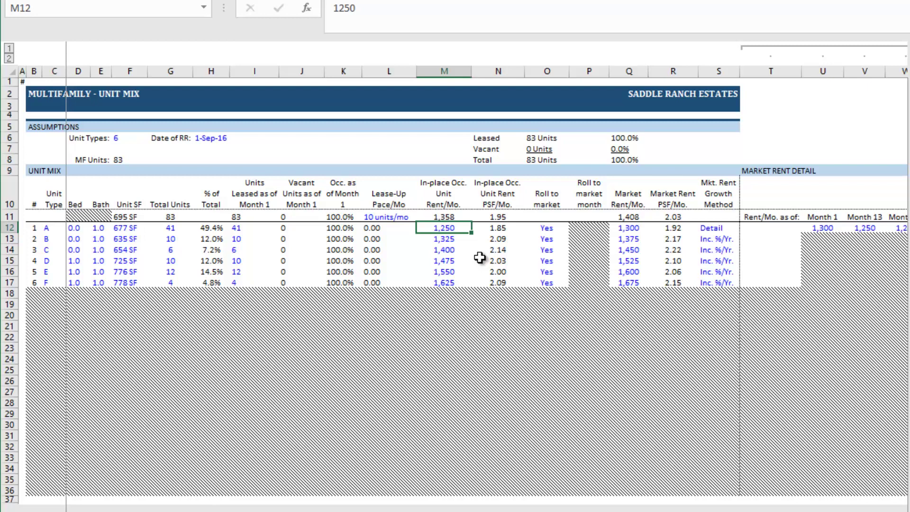
pyautogui.write('925')
pyautogui.press('Return')
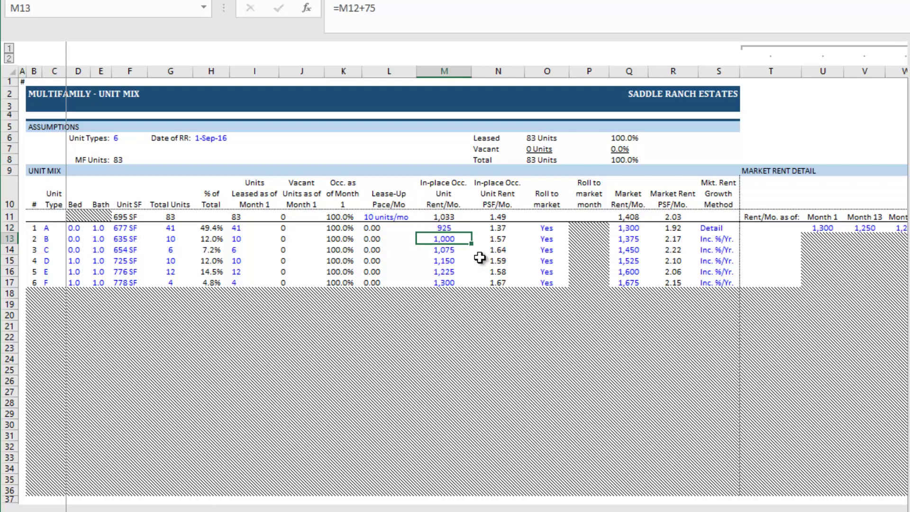
# Set the Roll to market option of unit type A to No.
pyautogui.press('Up')
pyautogui.press('Right')
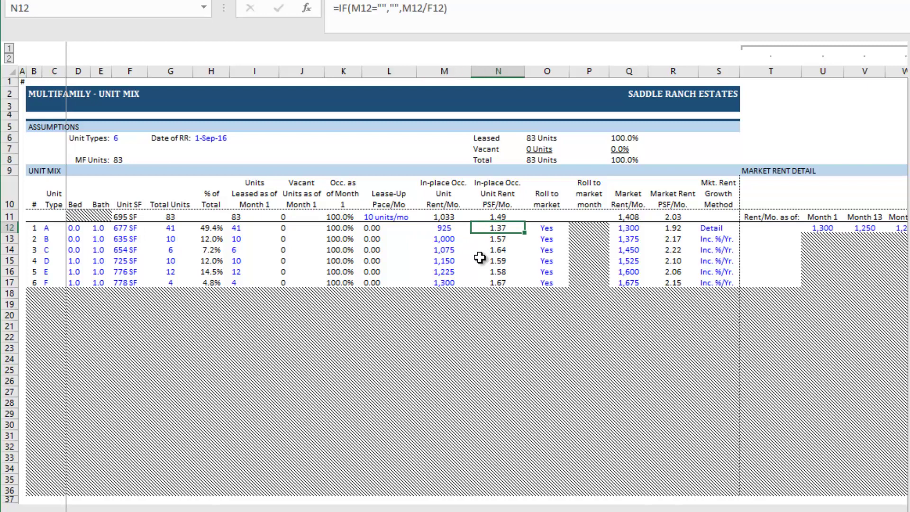
pyautogui.press('Right')
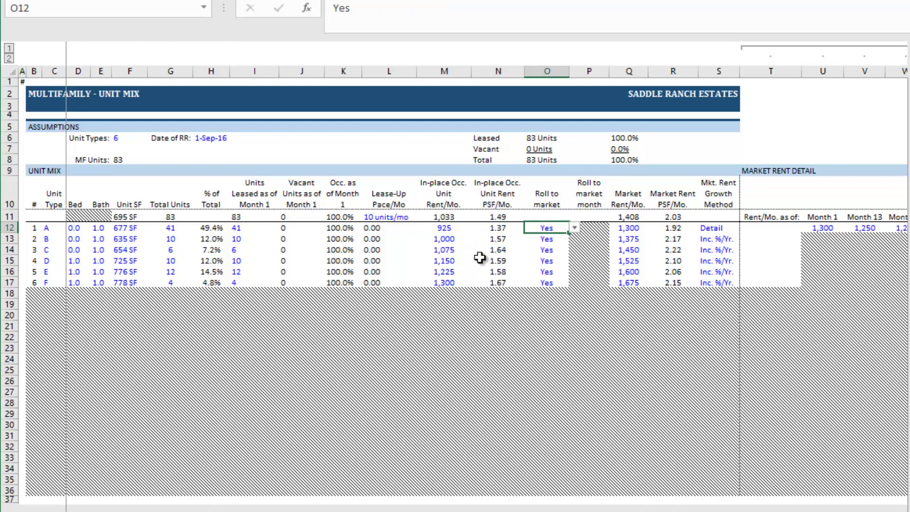
pyautogui.hotkey('alt', 'Down')
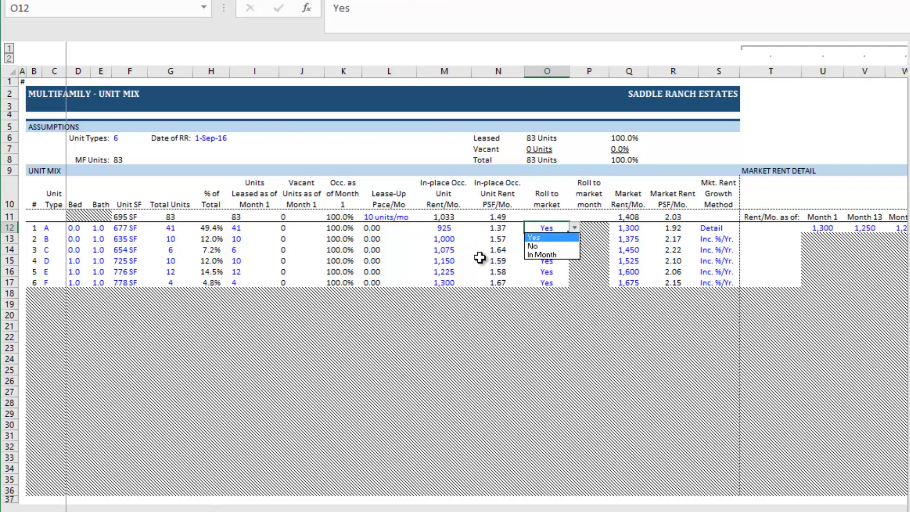
pyautogui.press('Down')
pyautogui.press('Return')
pyautogui.press('Up')
pyautogui.press('Down')
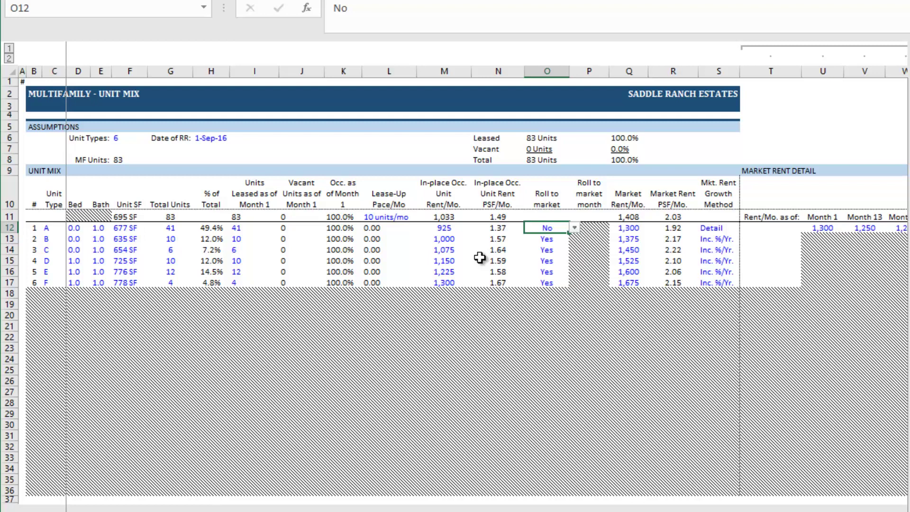
# Set unit type A to roll to market In Month, with 37 as the roll to market month.
pyautogui.hotkey('alt', 'Down')
pyautogui.press('Down')
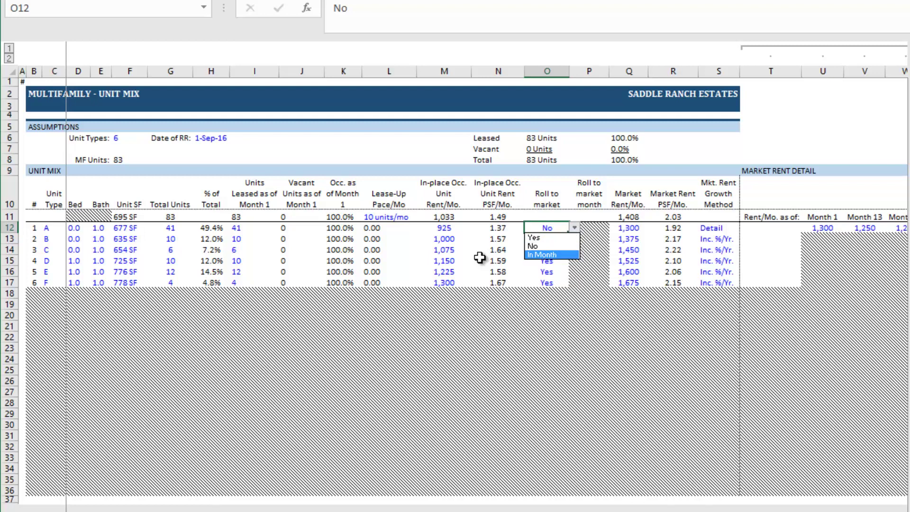
pyautogui.press('Return')
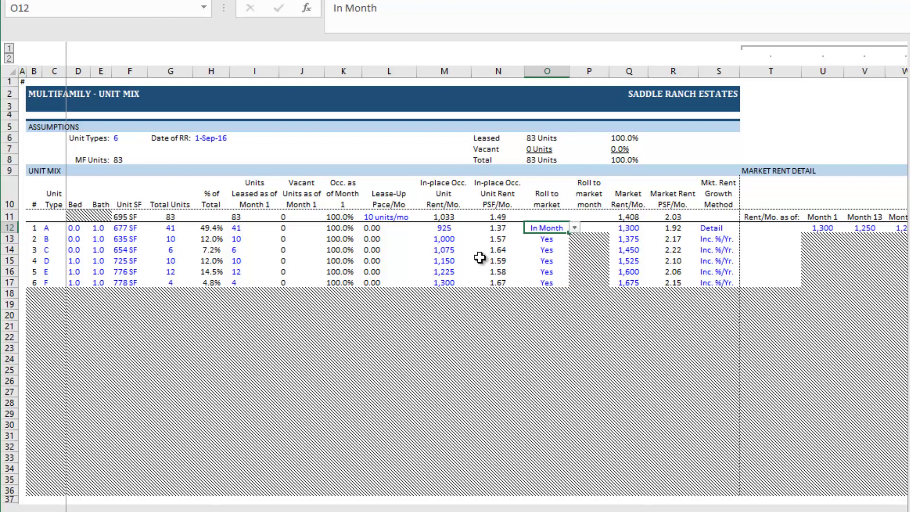
pyautogui.press('Right')
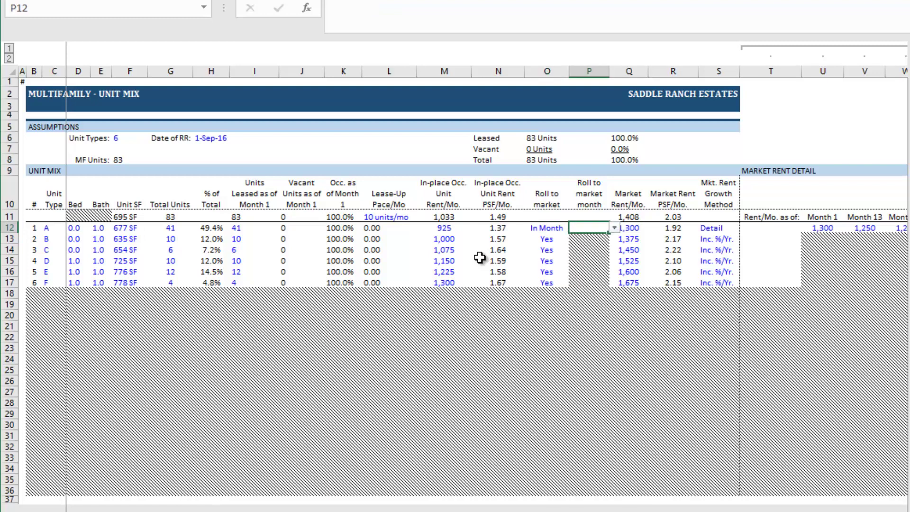
pyautogui.write('37')
pyautogui.press('Return')
pyautogui.press('Tab')
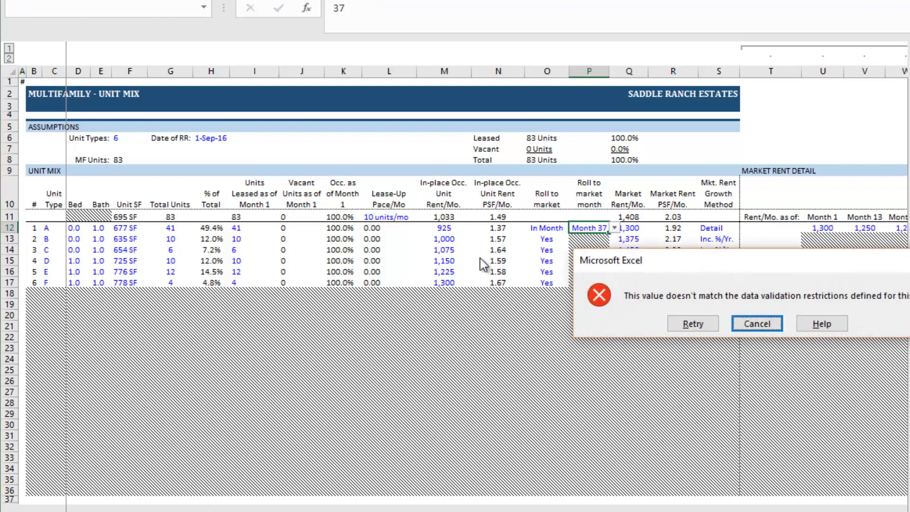
pyautogui.press('Return')
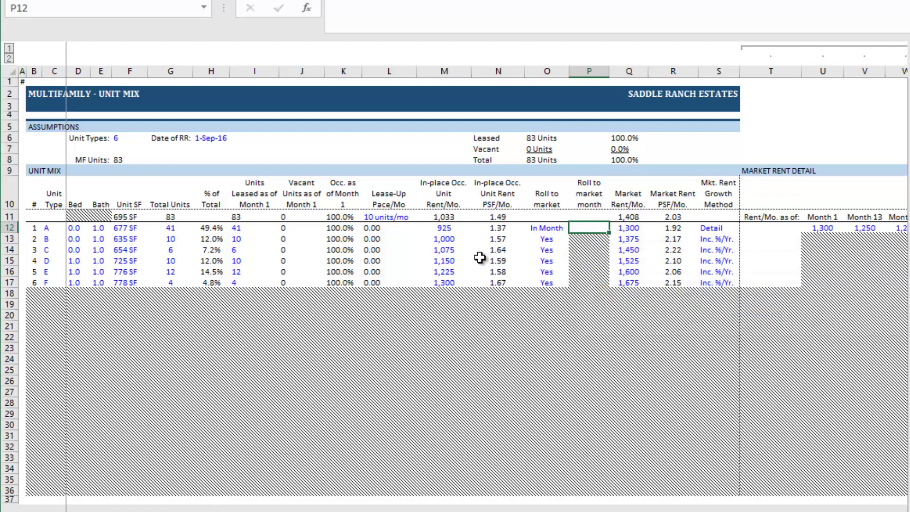
pyautogui.write('37')
pyautogui.press('Return')
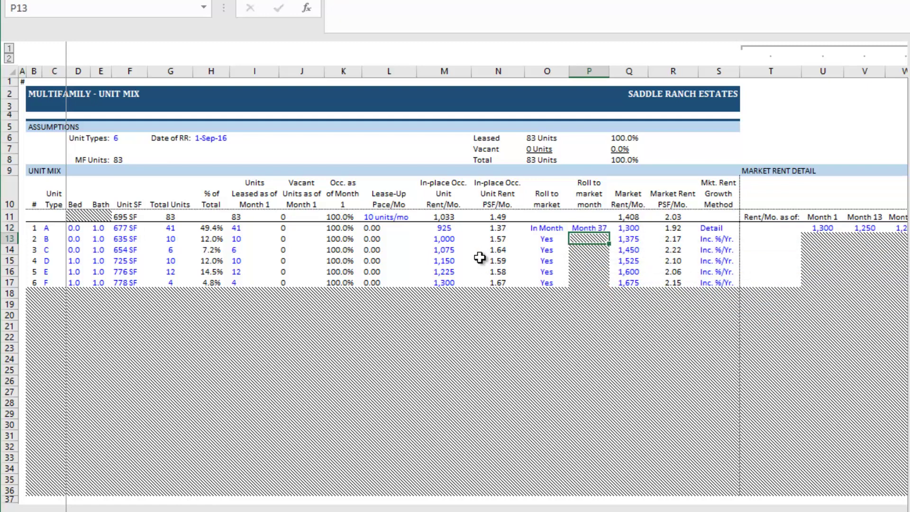
# Review unit type A's in-place rent, Roll to market option, roll month and market rent.
pyautogui.press('Up')
pyautogui.press('Left')
pyautogui.press('Left')
pyautogui.press('Left')
pyautogui.press('Left')
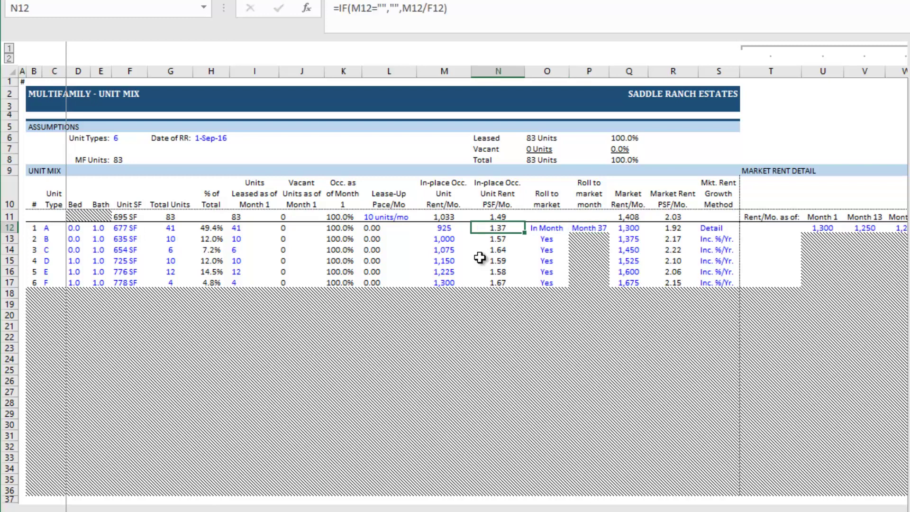
pyautogui.press('Right')
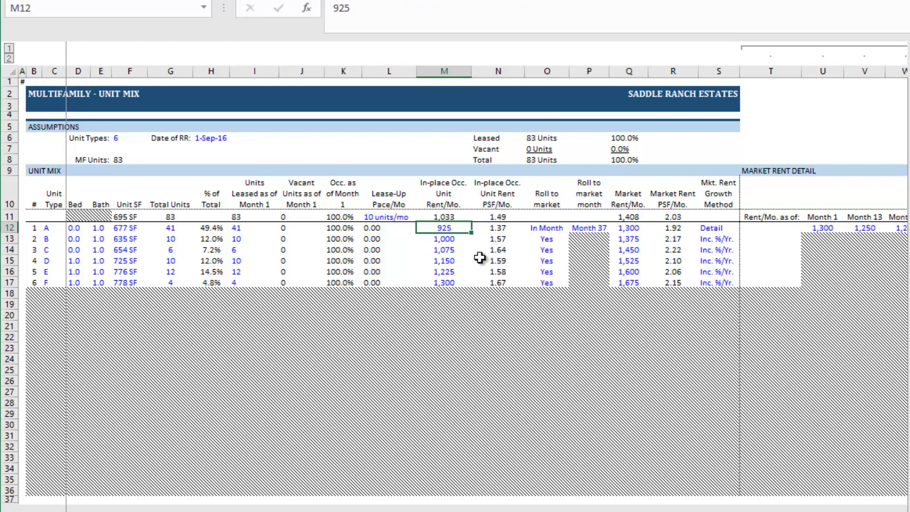
pyautogui.press('Right')
pyautogui.press('Right')
pyautogui.press('Right')
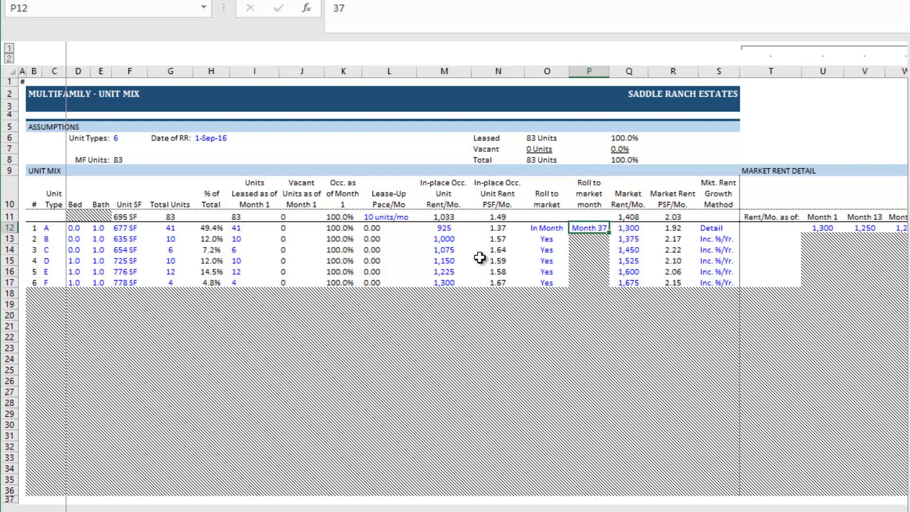
pyautogui.press('Right')
pyautogui.press('Left')
pyautogui.press('Left')
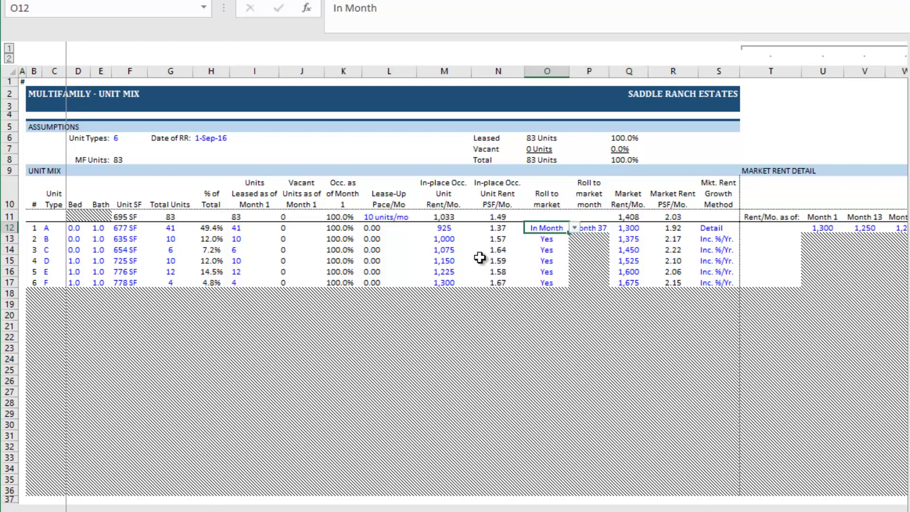
# Set the Roll to market option of unit type A back to Yes.
pyautogui.press('Right')
pyautogui.press('Left')
pyautogui.hotkey('alt', 'Down')
pyautogui.press('Up')
pyautogui.press('Up')
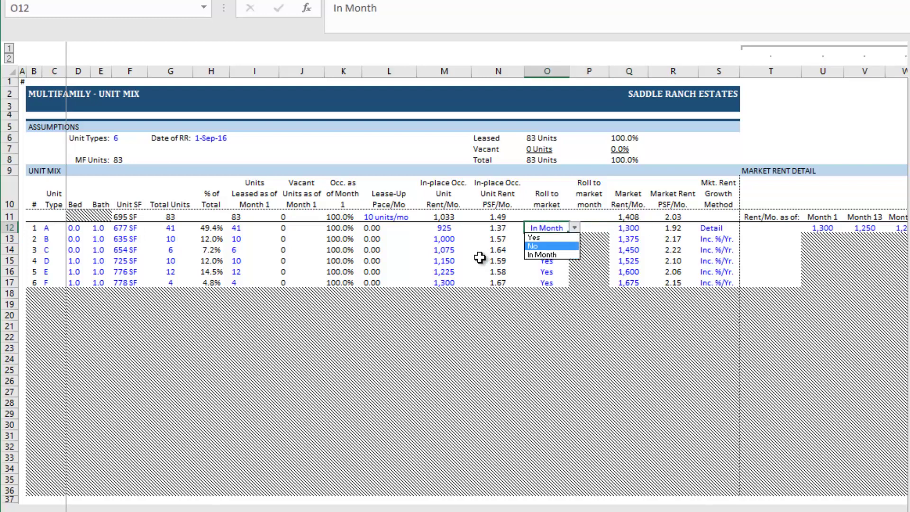
pyautogui.press('Return')
pyautogui.press('Right')
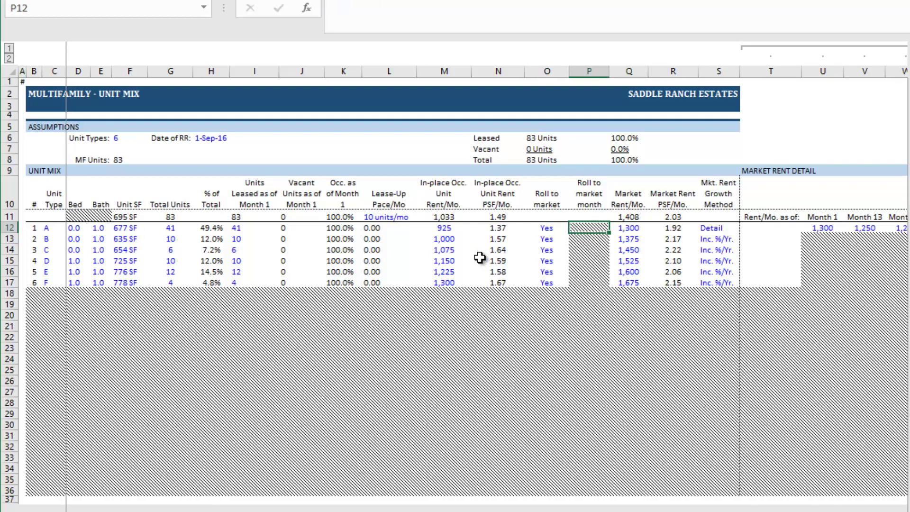
# Set the market rent per month of unit type A to 940.
pyautogui.press('Right')
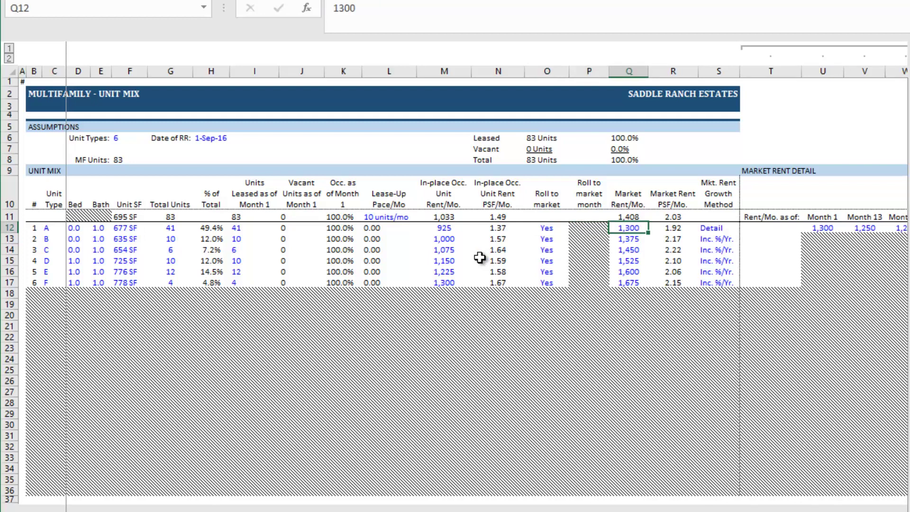
pyautogui.write('940')
pyautogui.press('Return')
# Change the market rent growth method of unit type A to Inc. %/Yr.
pyautogui.press('Up')
pyautogui.press('Right')
pyautogui.press('Right')
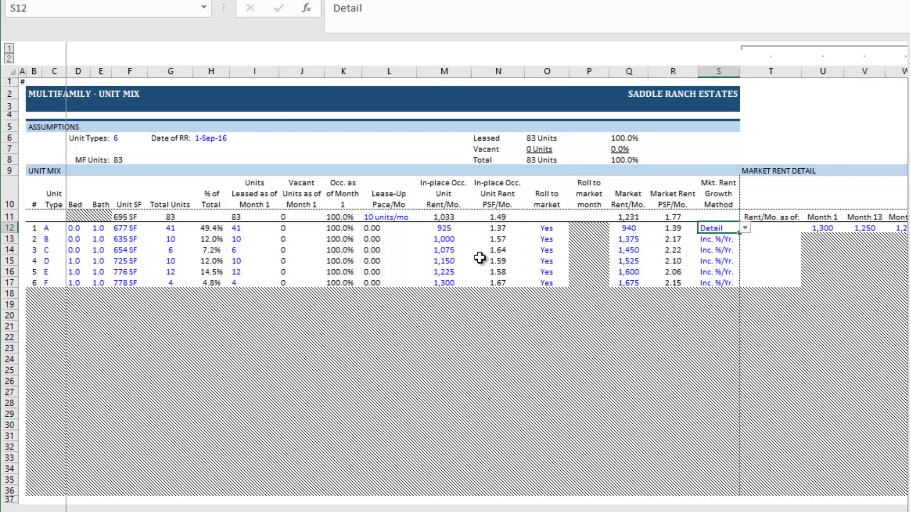
pyautogui.hotkey('alt', 'Down')
pyautogui.press('Down')
pyautogui.press('Return')
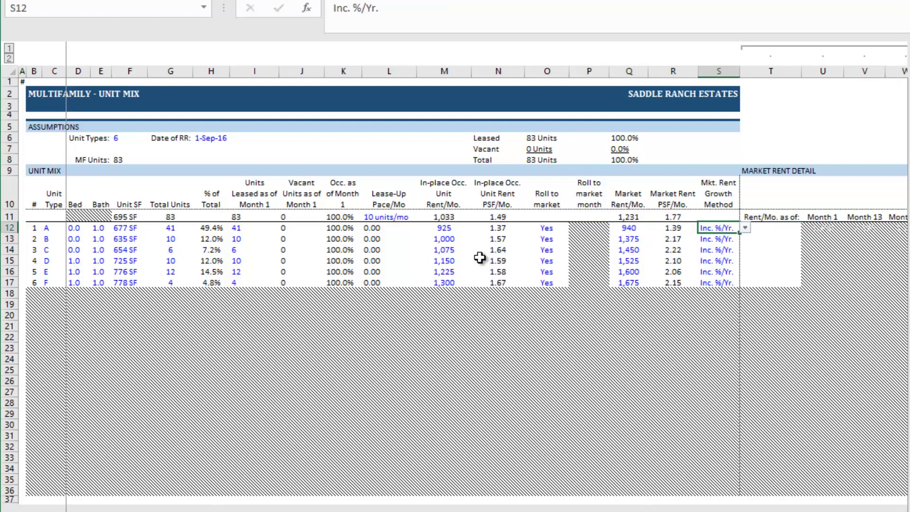
# Set unit type A's market rent growth to 5% for Month 13 and 4% for Month 25.
pyautogui.press('Right')
pyautogui.press('Right')
pyautogui.press('Right')
pyautogui.press('Right')
pyautogui.press('Right')
pyautogui.press('Right')
pyautogui.press('Right')
pyautogui.press('Right')
pyautogui.press('Right')
pyautogui.press('Right')
pyautogui.press('Right')
pyautogui.press('Right')
pyautogui.press('Right')
pyautogui.press('Right')
pyautogui.press('Right')
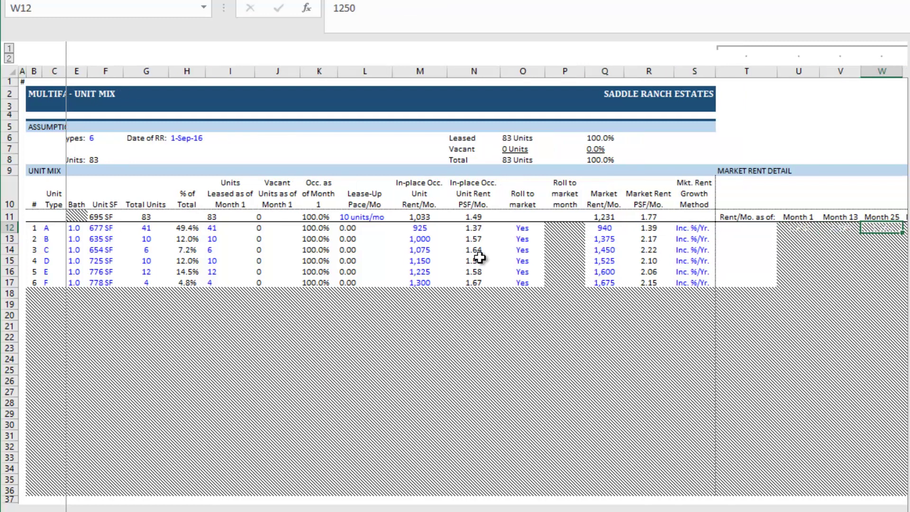
pyautogui.press('Right')
pyautogui.press('Right')
pyautogui.press('Right')
pyautogui.press('Right')
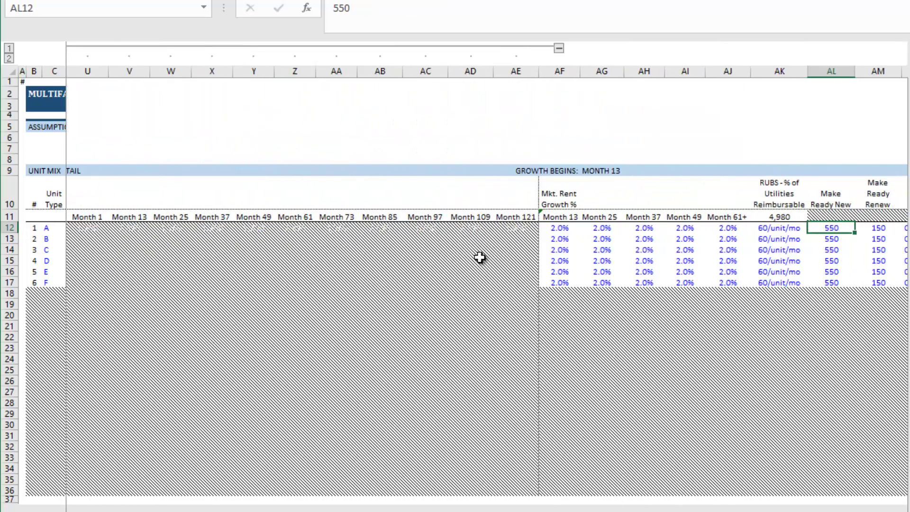
pyautogui.press('Left')
pyautogui.press('Left')
pyautogui.press('Left')
pyautogui.press('Left')
pyautogui.press('Left')
pyautogui.press('Left')
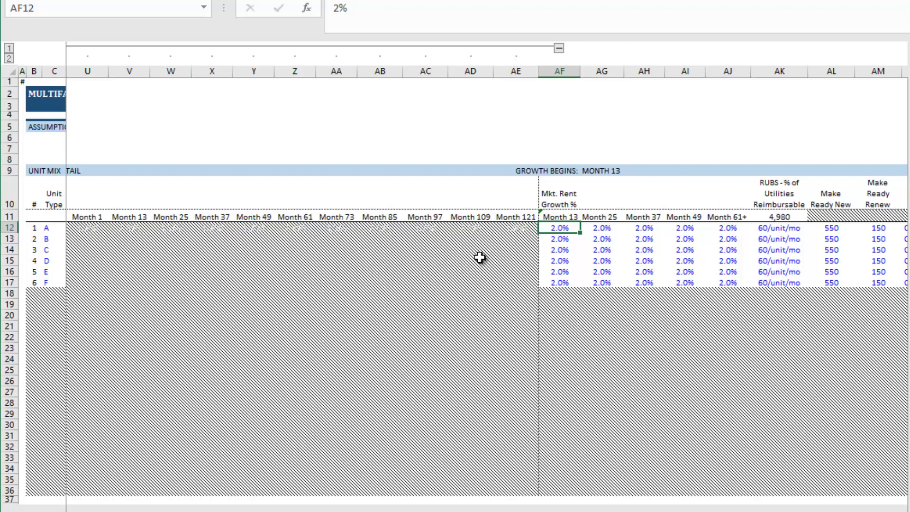
pyautogui.write('5')
pyautogui.press('Right')
pyautogui.write('4')
pyautogui.press('Right')
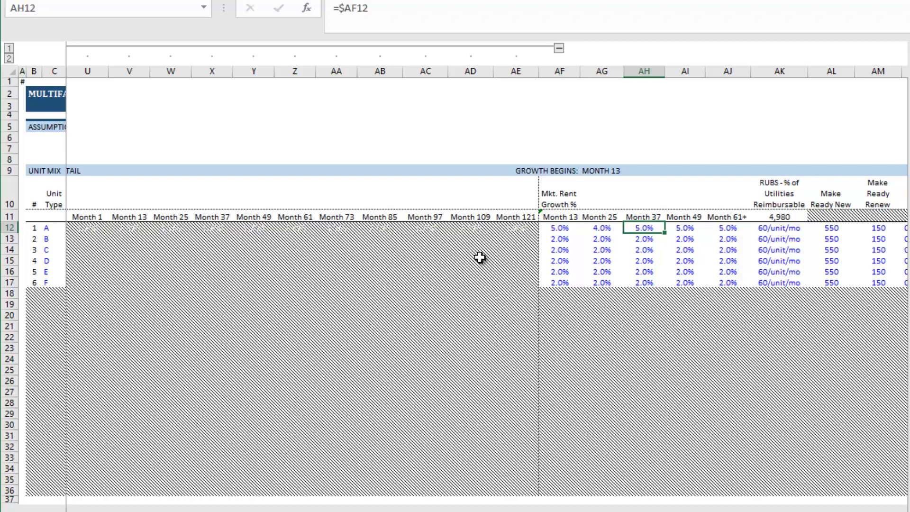
# Set unit type A's market rent growth to 3% for Month 37, Month 49 and Month 61+.
pyautogui.hotkey('shift', 'Right')
pyautogui.hotkey('shift', 'Right')
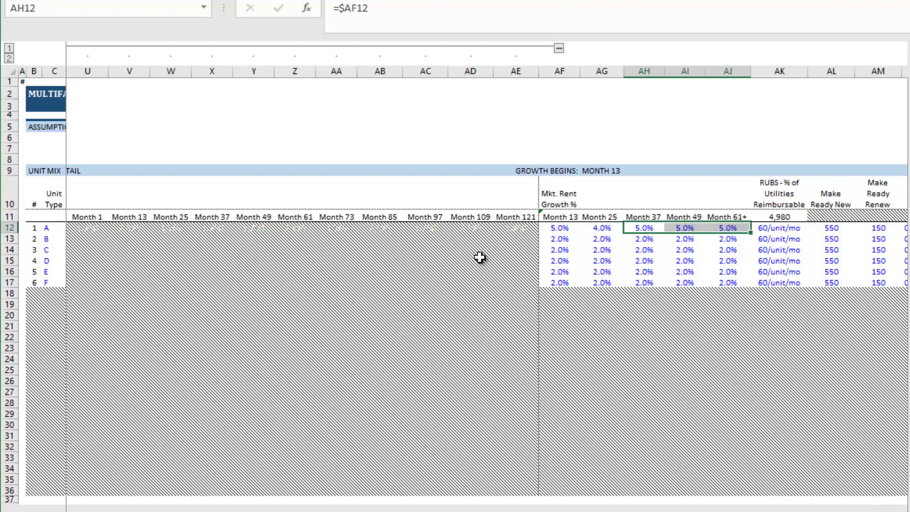
pyautogui.write('3')
pyautogui.hotkey('ctrl', 'Return')
# Set the RUBS utility reimbursement of unit type A to 45 per unit per month.
pyautogui.press('Right')
pyautogui.press('Right')
pyautogui.press('Right')
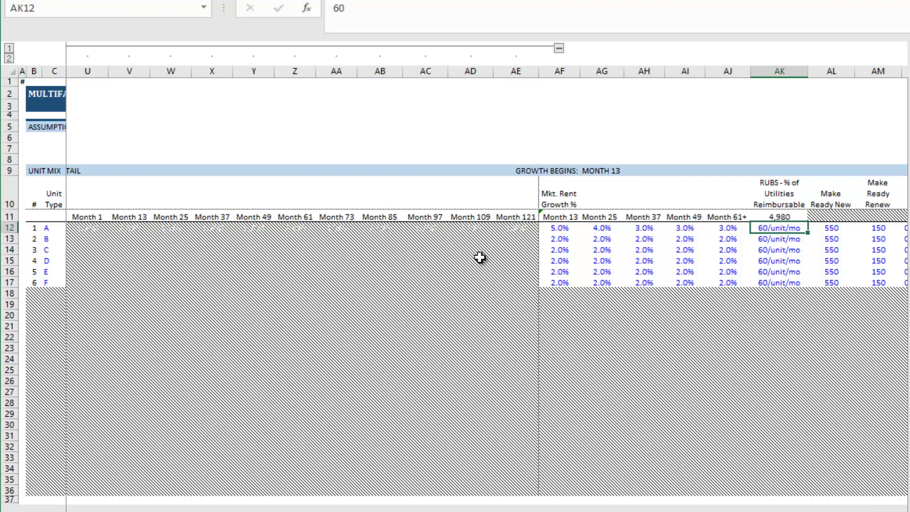
pyautogui.press('Right')
pyautogui.press('Right')
pyautogui.press('Right')
pyautogui.press('Left')
pyautogui.press('Left')
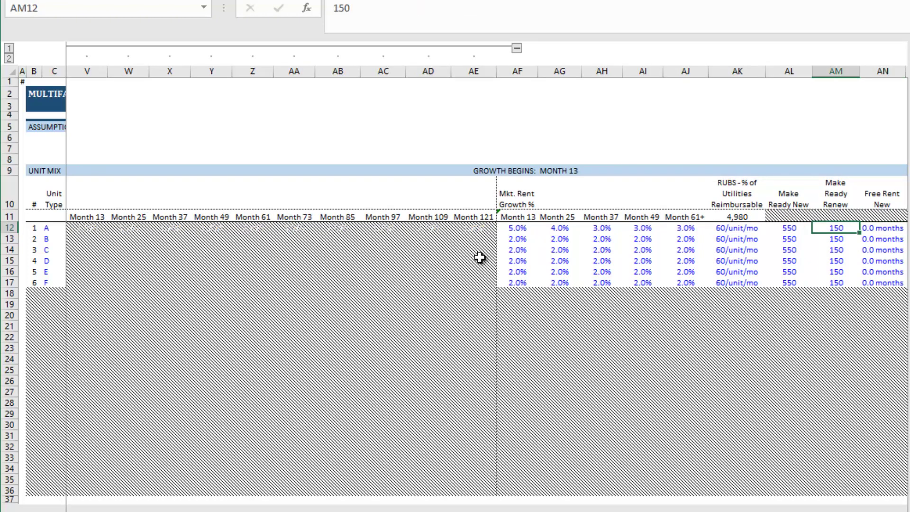
pyautogui.press('Left')
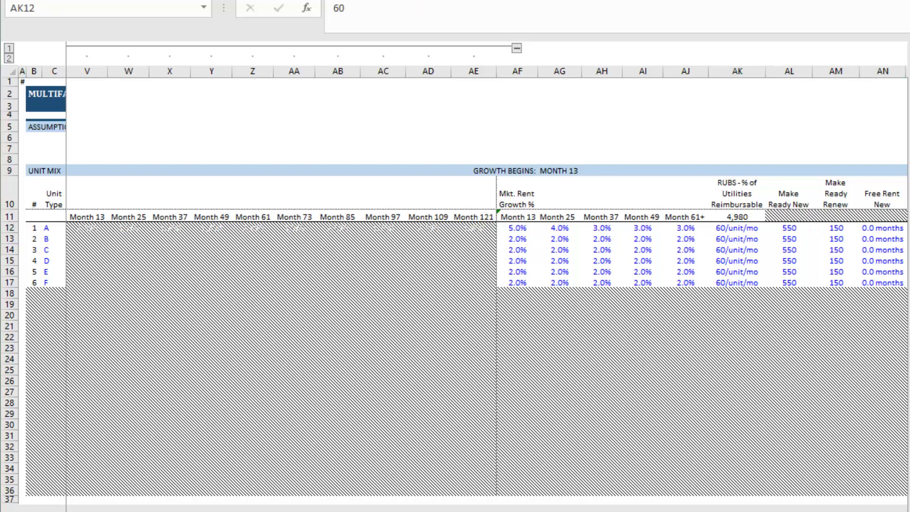
pyautogui.click(793, 230)
pyautogui.click(735, 229)
pyautogui.write('45')
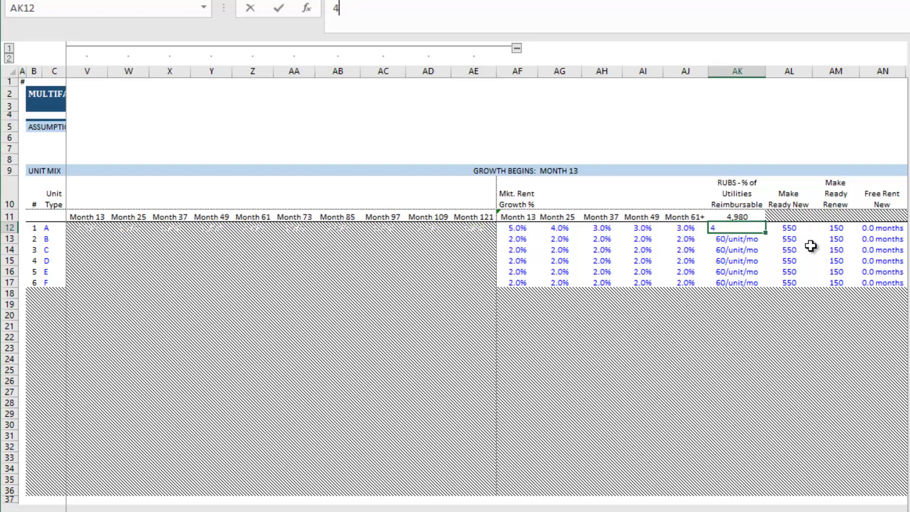
pyautogui.press('Return')
# Set unit type A's make-ready cost to 500 for new leases and 250 for renewals.
pyautogui.press('Up')
pyautogui.press('Right')
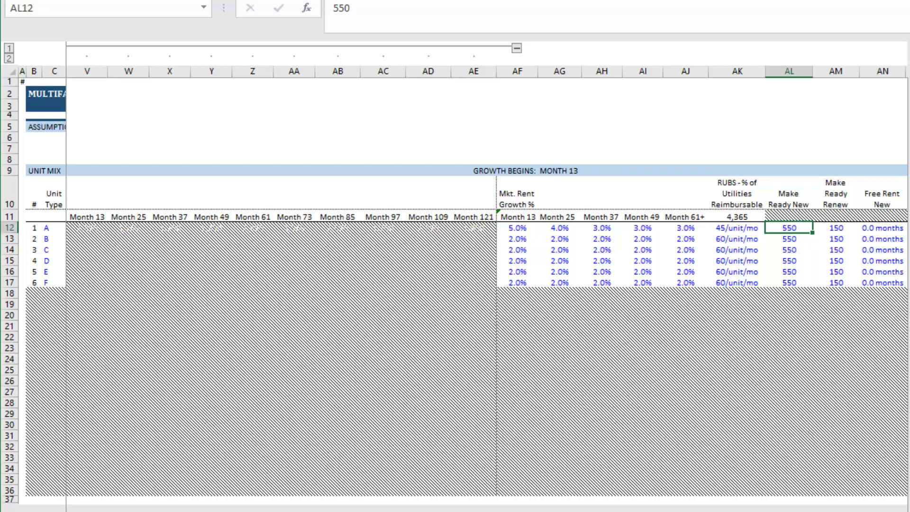
pyautogui.write('500')
pyautogui.press('Return')
pyautogui.click(836, 228)
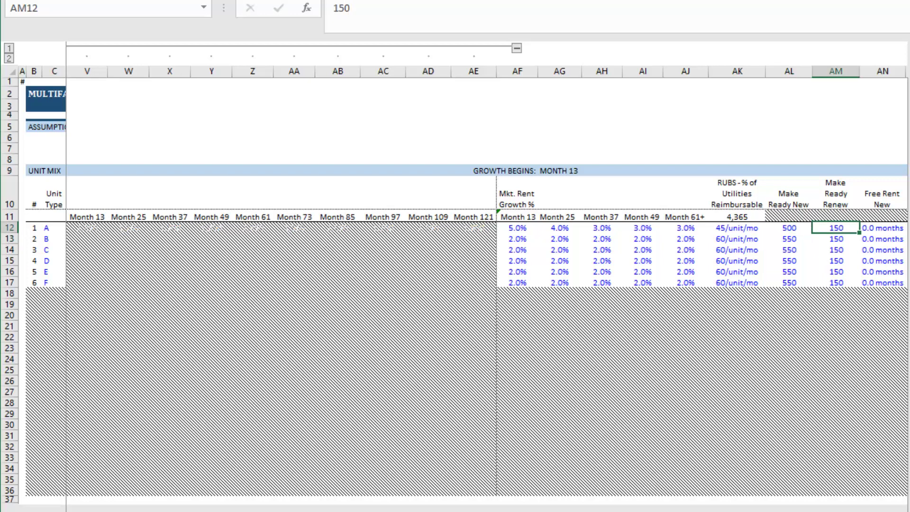
pyautogui.write('250')
pyautogui.press('Return')
# Review unit type A's free rent, second-generation free rent, renewal probability and downtime assumptions.
pyautogui.press('Up')
pyautogui.press('Right')
pyautogui.press('Right')
pyautogui.press('Right')
pyautogui.press('Right')
pyautogui.press('Right')
pyautogui.press('Right')
pyautogui.press('Left')
pyautogui.press('Left')
pyautogui.press('Left')
pyautogui.press('Left')
pyautogui.press('Left')
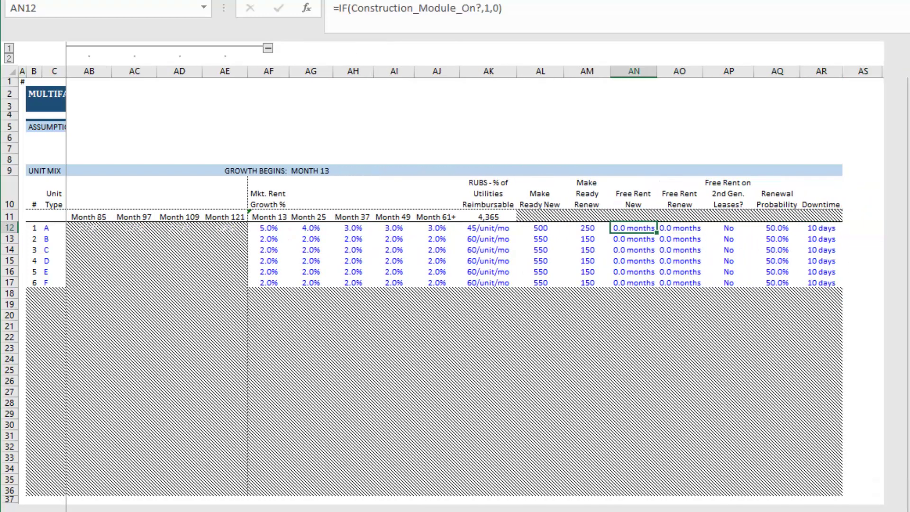
# Examine unit type A's free rent for new leases and renewals, its renewal make-ready cost and the second-generation free rent option.
pyautogui.press('Right')
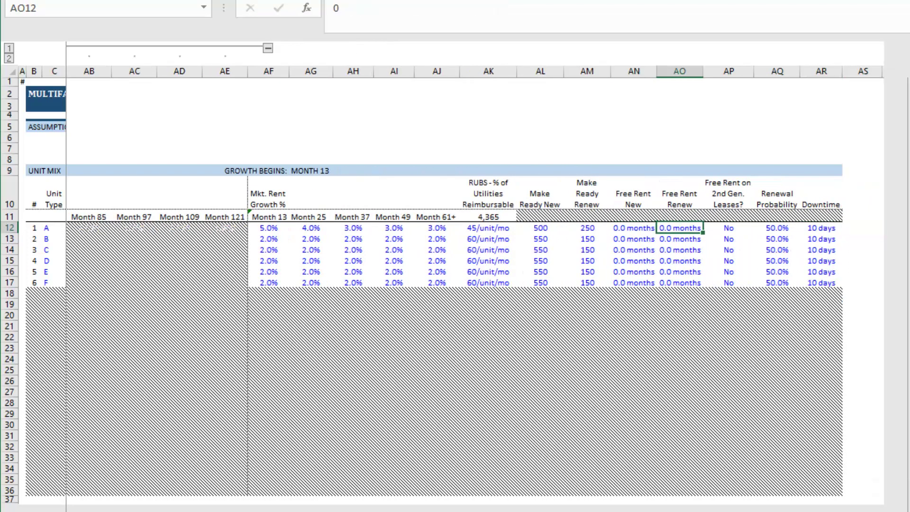
pyautogui.press('Left')
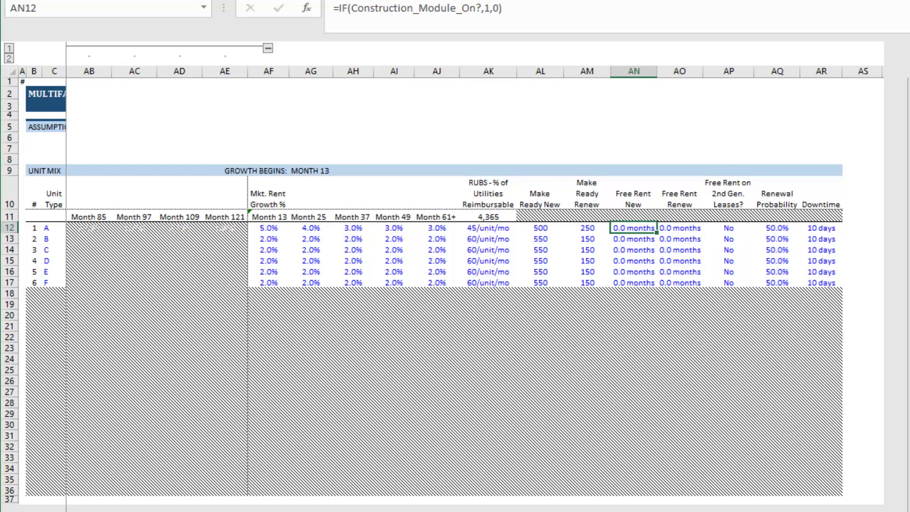
pyautogui.press('Right')
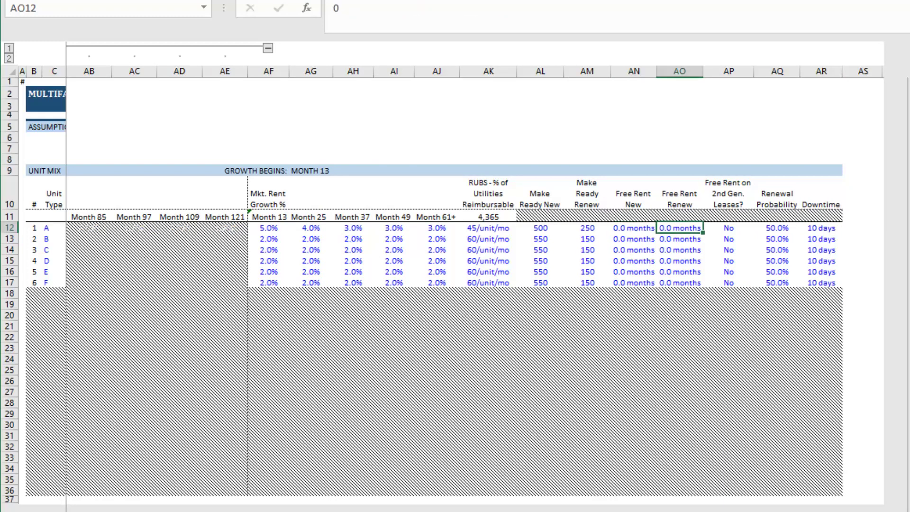
pyautogui.press('Right')
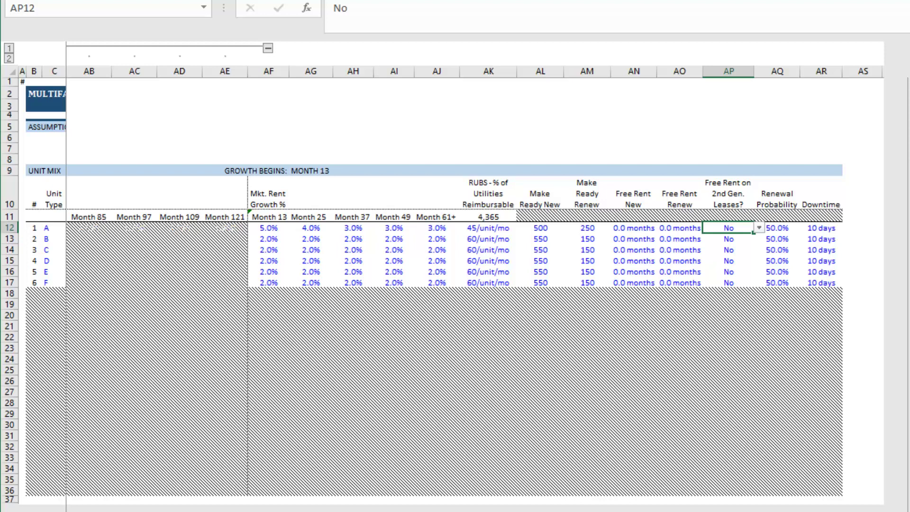
pyautogui.click(679, 228)
pyautogui.click(588, 228)
pyautogui.click(634, 229)
pyautogui.click(729, 228)
# Set unit type A's renewal probability to 40% and its downtime to 15 days.
pyautogui.click(778, 228)
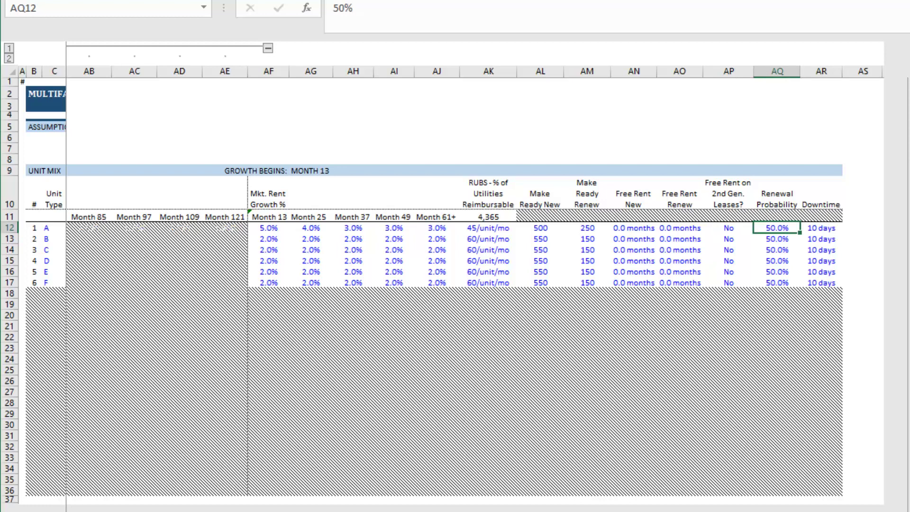
pyautogui.write('40')
pyautogui.press('Return')
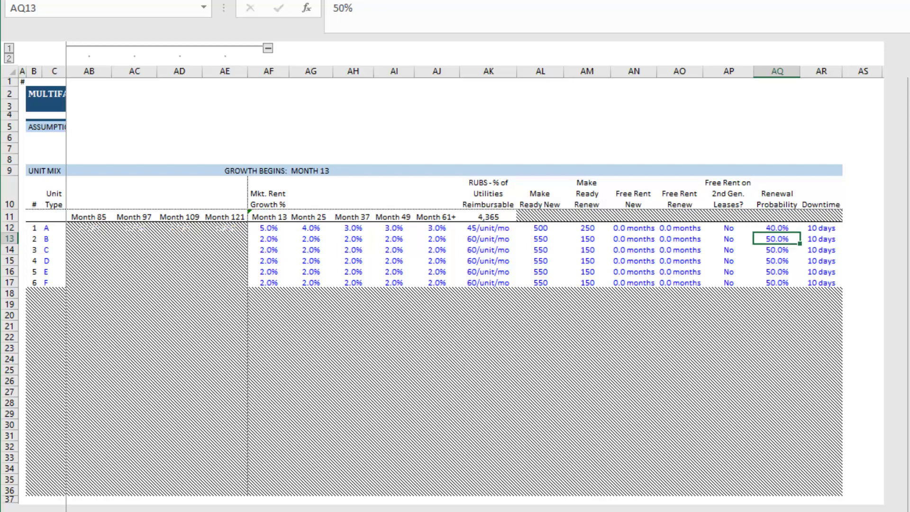
pyautogui.click(821, 228)
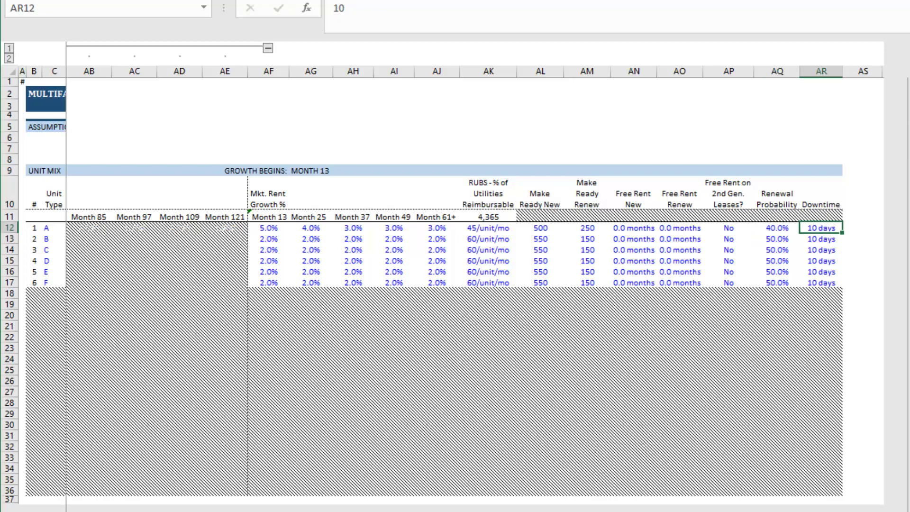
pyautogui.write('15')
pyautogui.press('Return')
# Review how unit type A's renewal probability and downtime relate to its renewal free rent.
pyautogui.click(821, 228)
pyautogui.click(777, 228)
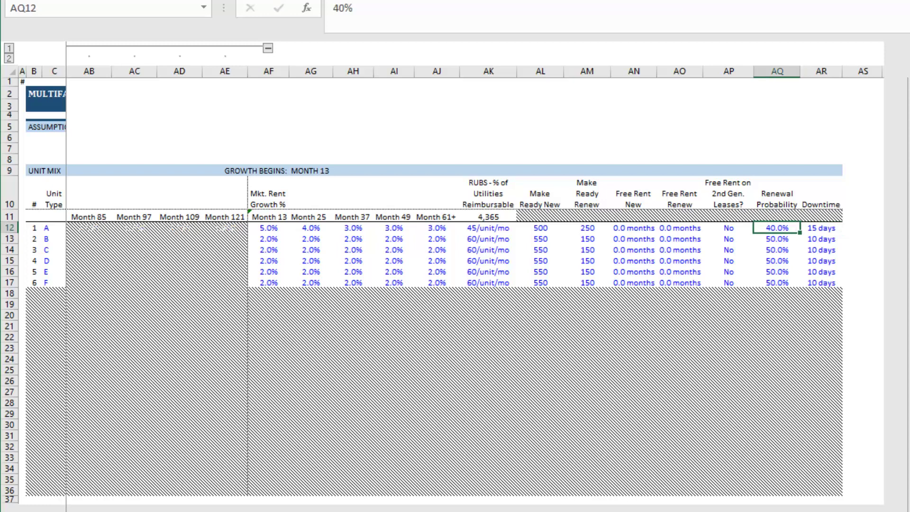
pyautogui.click(821, 228)
pyautogui.click(778, 228)
pyautogui.click(680, 228)
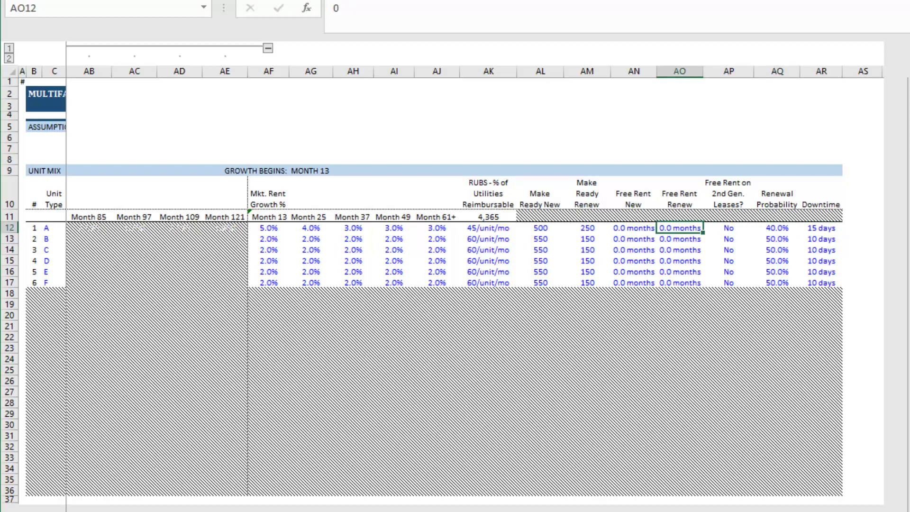
pyautogui.click(821, 228)
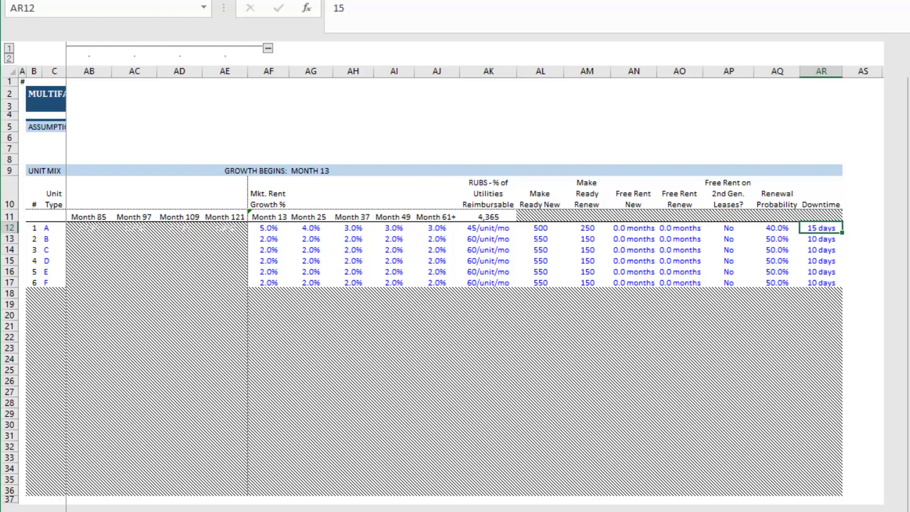
pyautogui.click(777, 228)
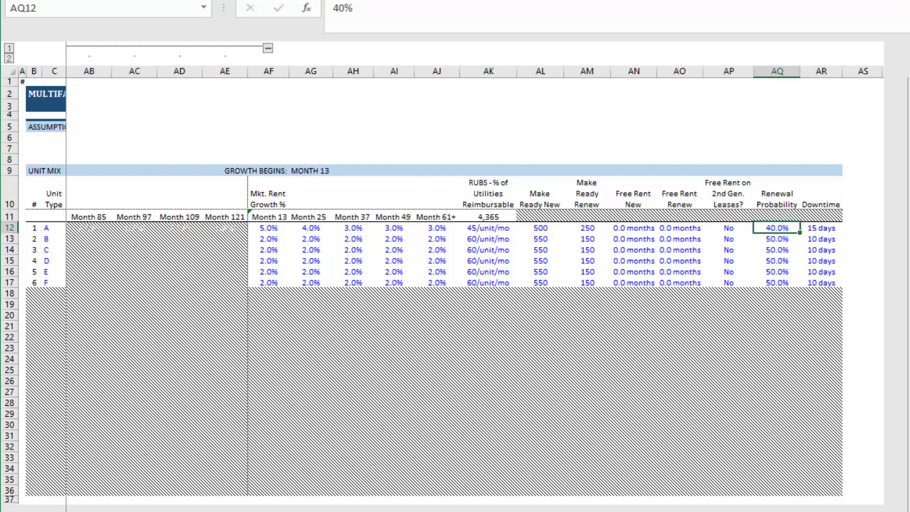
pyautogui.click(821, 228)
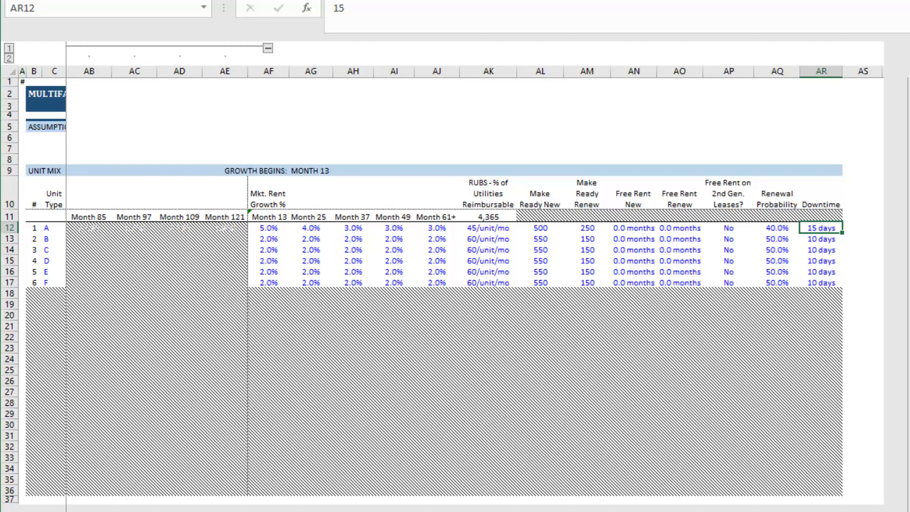
# Check the Downtime Vacancy / Loss-to-Market line for Years 1 to 3 on the operating statement and return to the unit mix.
pyautogui.hotkey('ctrl', 'pagedown')
pyautogui.click(535, 201)
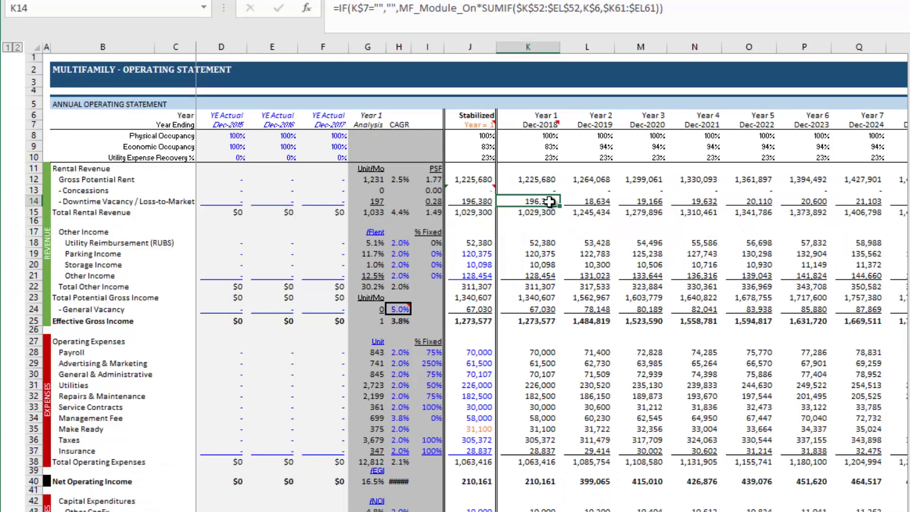
pyautogui.click(597, 201)
pyautogui.click(648, 202)
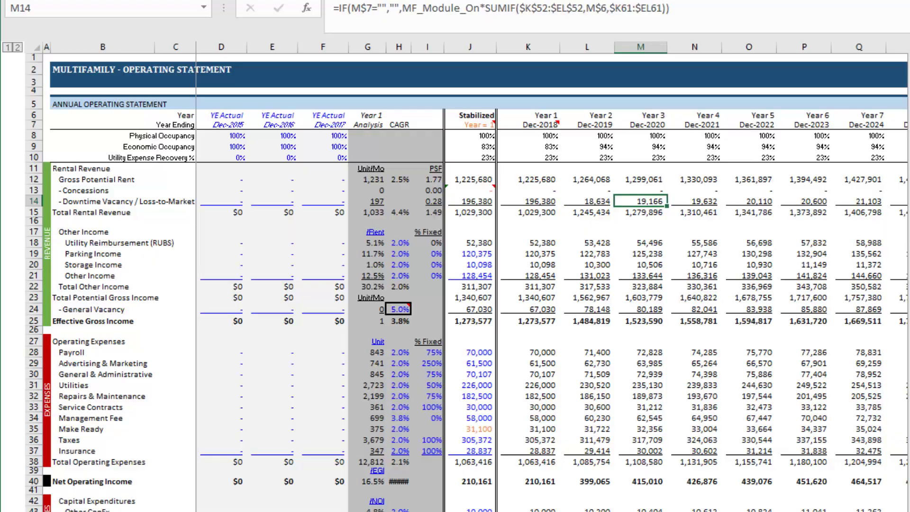
pyautogui.hotkey('ctrl', 'pageup')
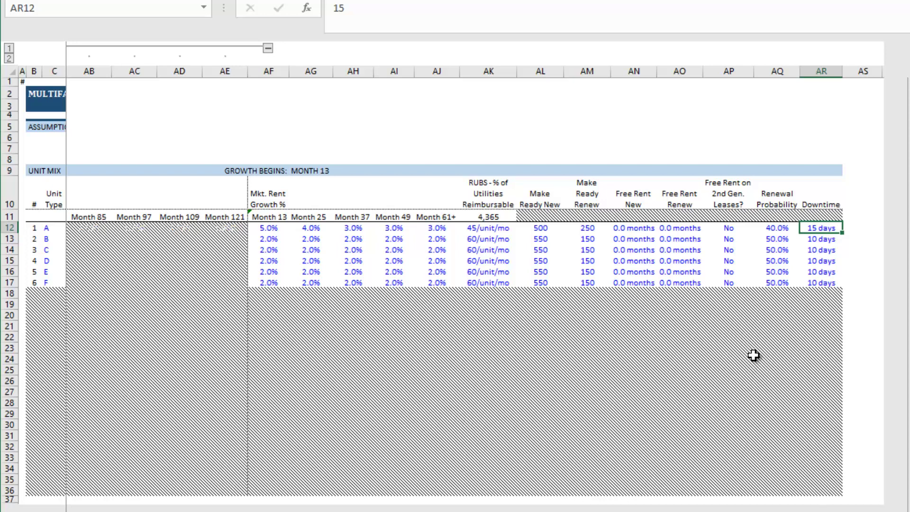
# Go back along unit type A's row to its first columns in the unit mix.
pyautogui.press('Left')
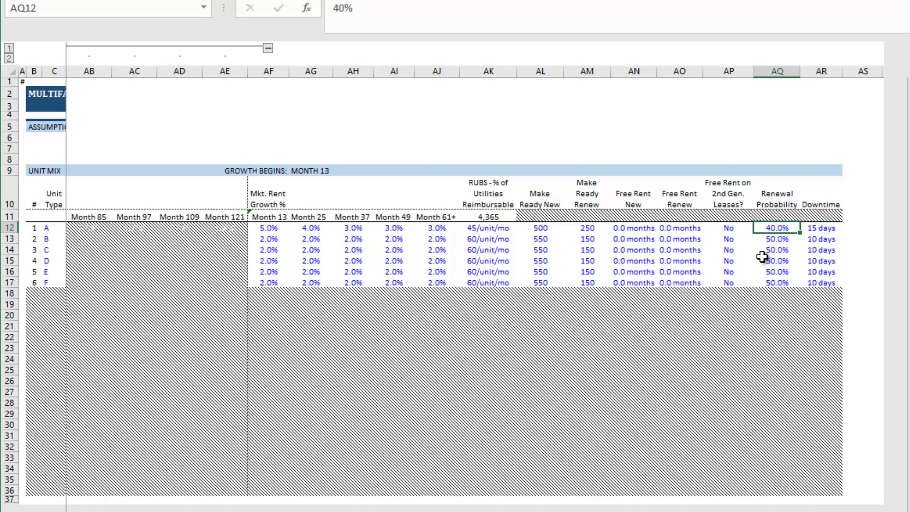
pyautogui.press('Left')
pyautogui.press('Left')
pyautogui.press('Left')
pyautogui.press('Left')
pyautogui.press('Left')
pyautogui.press('Left')
pyautogui.press('Left')
pyautogui.press('Left')
pyautogui.press('Left')
pyautogui.press('Left')
pyautogui.press('Left')
pyautogui.press('Left')
pyautogui.press('Left')
pyautogui.press('Left')
pyautogui.press('Left')
pyautogui.press('Left')
pyautogui.press('Left')
pyautogui.press('Left')
pyautogui.press('Left')
pyautogui.press('Left')
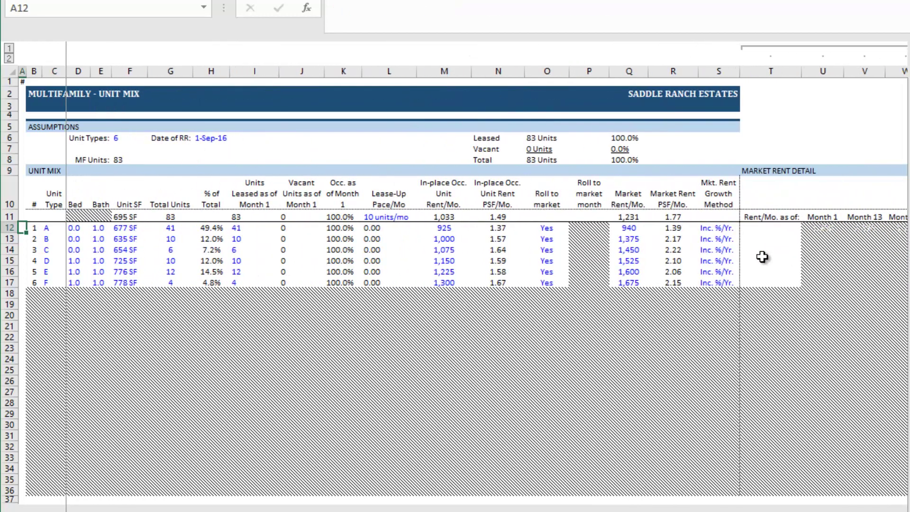
pyautogui.press('Right')
pyautogui.press('Right')
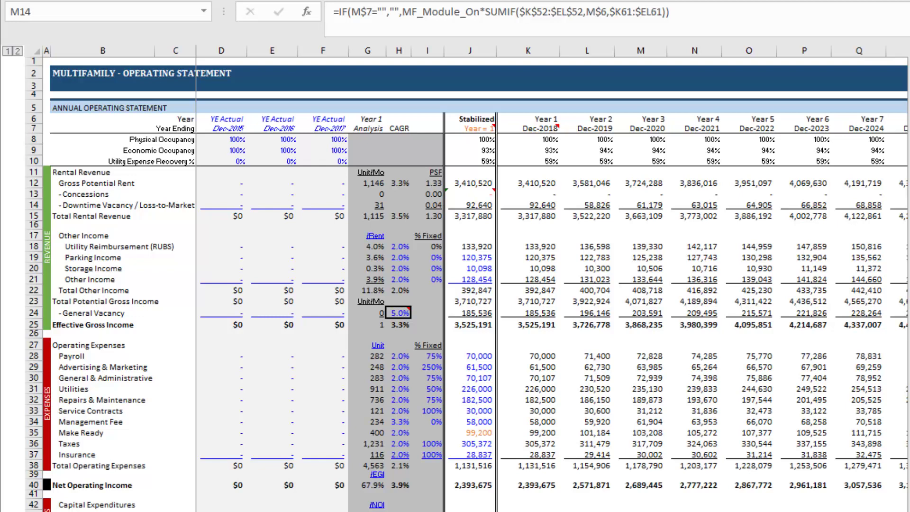
pyautogui.click(232, 194)
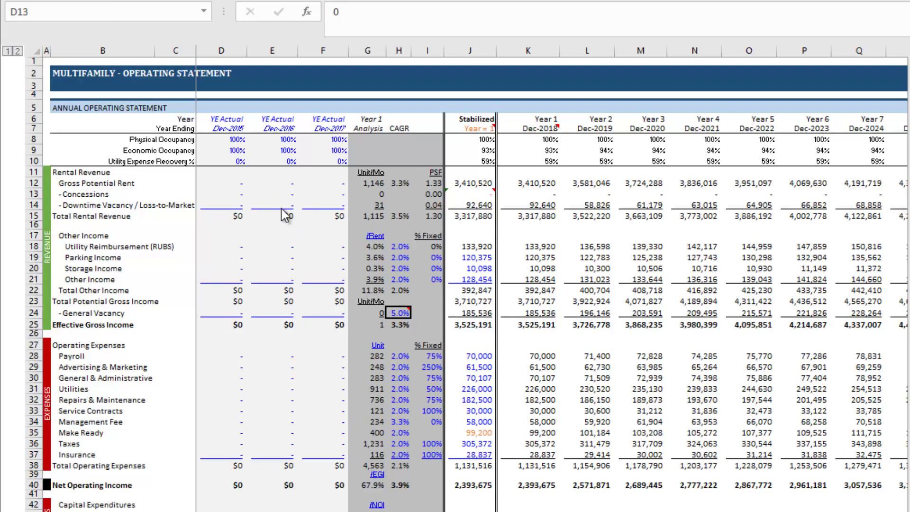
pyautogui.click(219, 182)
pyautogui.rightClick(220, 183)
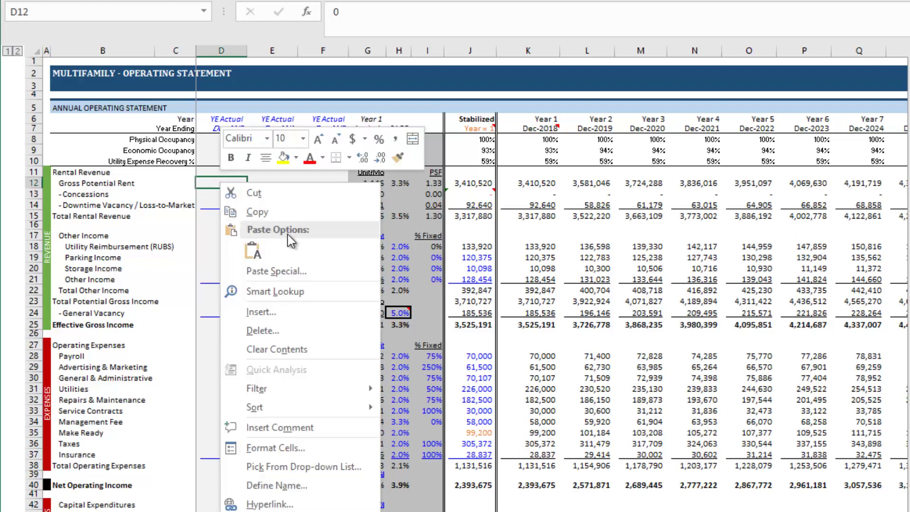
pyautogui.click(256, 248)
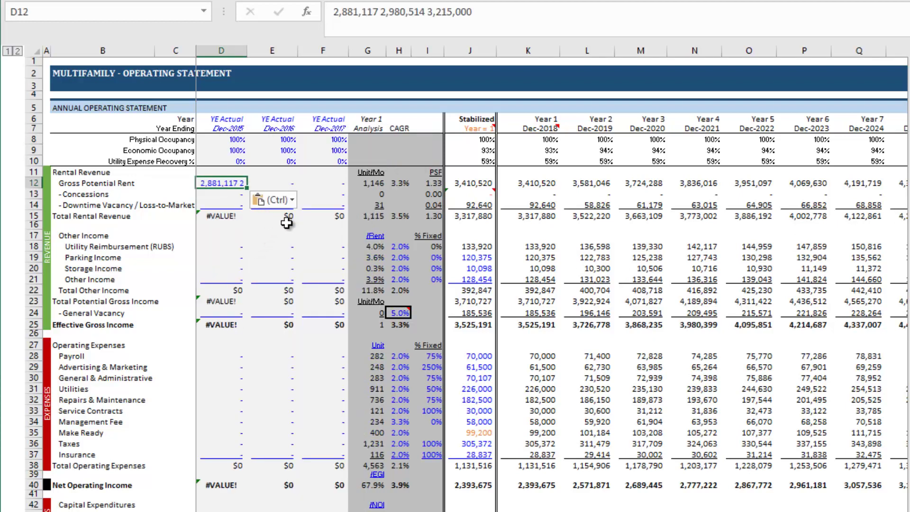
pyautogui.hotkey('ctrl', 'z')
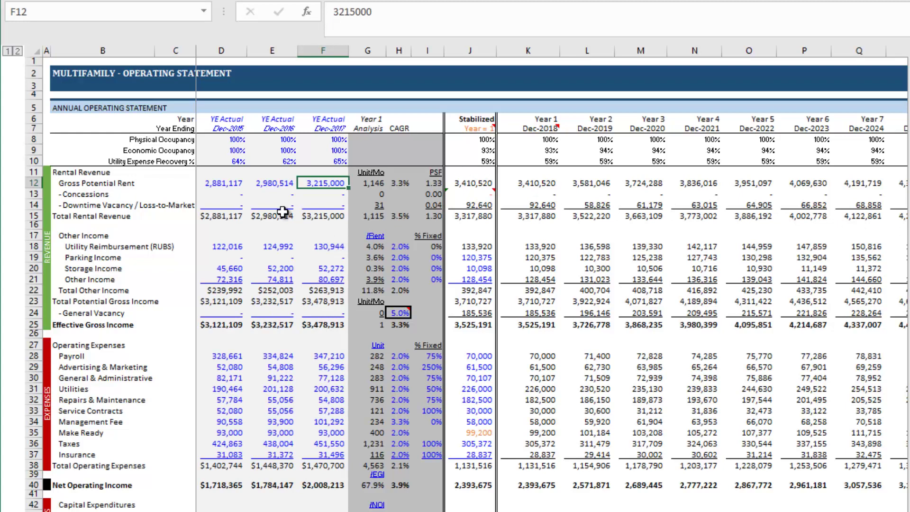
# Examine the historical rental revenue, operating expenses and net operating income for 2015 through 2017.
pyautogui.moveTo(231, 216)
pyautogui.mouseDown()
pyautogui.moveTo(288, 215)
pyautogui.moveTo(228, 216)
pyautogui.mouseUp()
pyautogui.scroll(-1, 230, 215)
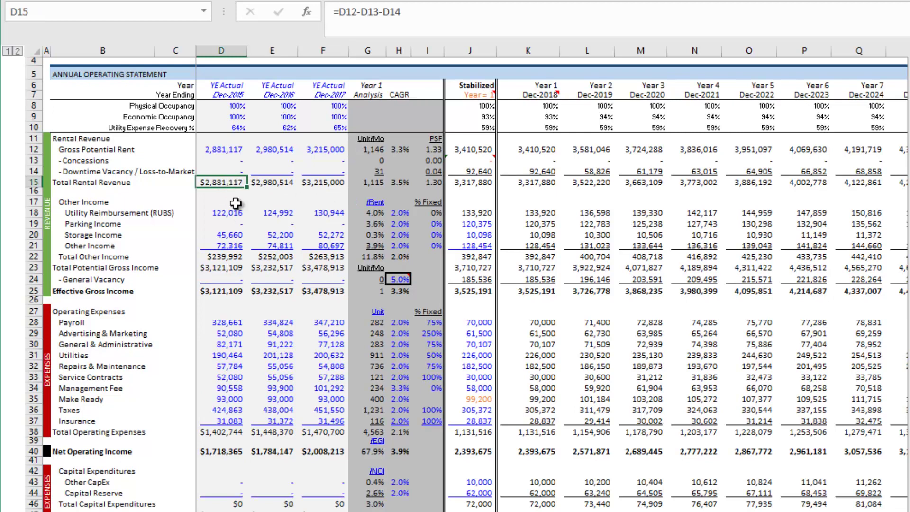
pyautogui.moveTo(231, 431)
pyautogui.mouseDown()
pyautogui.moveTo(310, 438)
pyautogui.moveTo(234, 430)
pyautogui.mouseUp()
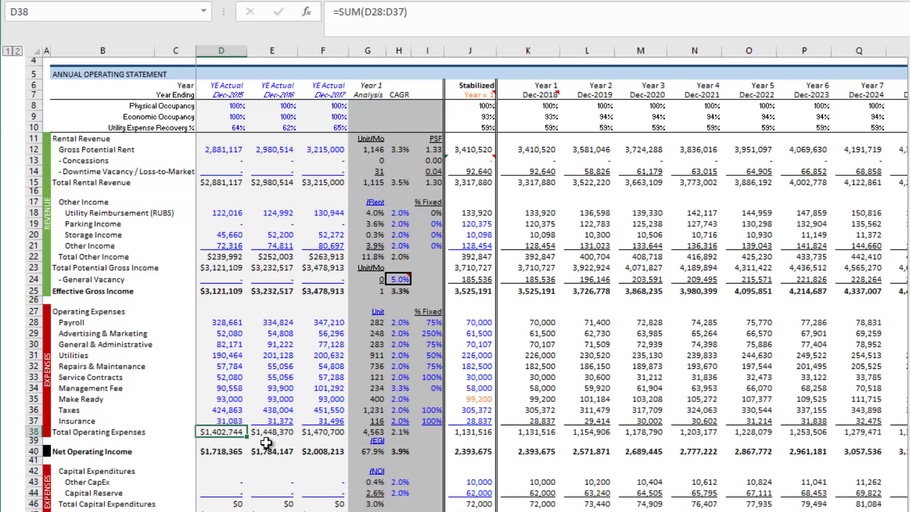
pyautogui.click(223, 450)
pyautogui.click(274, 451)
pyautogui.click(316, 451)
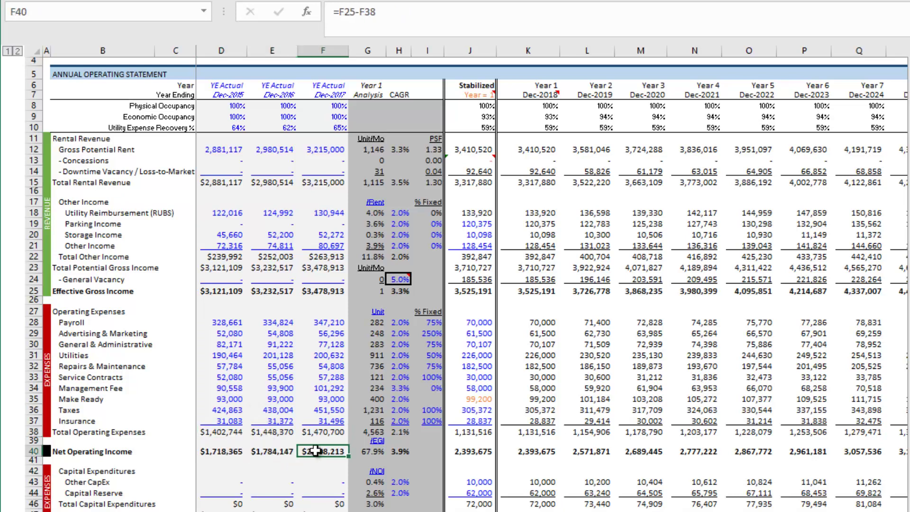
pyautogui.click(225, 451)
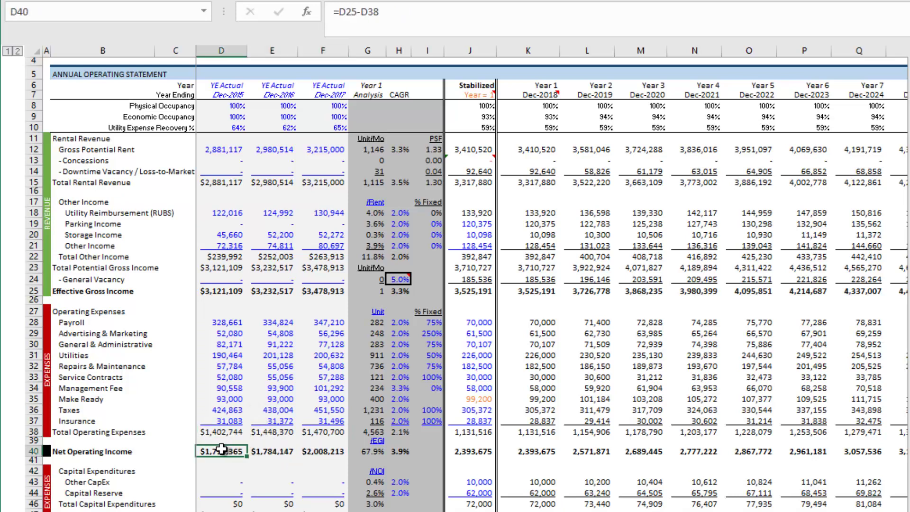
pyautogui.click(272, 453)
pyautogui.click(327, 451)
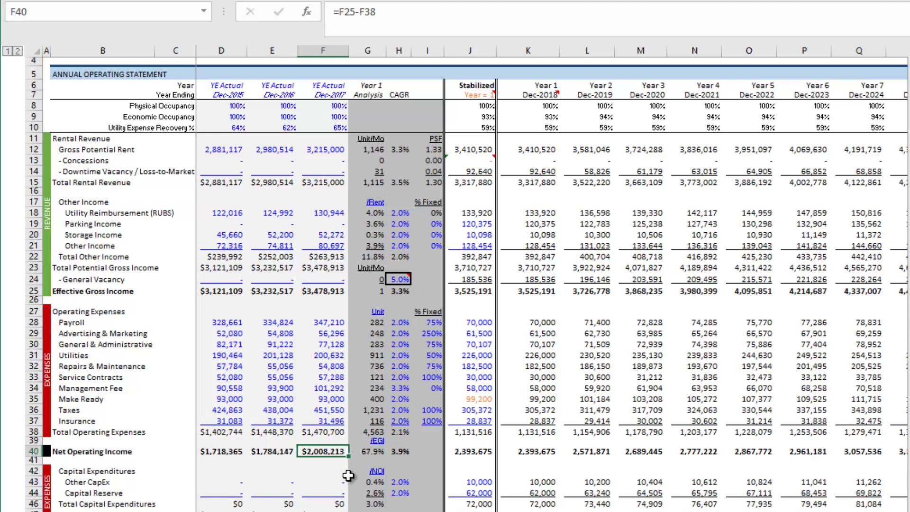
pyautogui.click(273, 451)
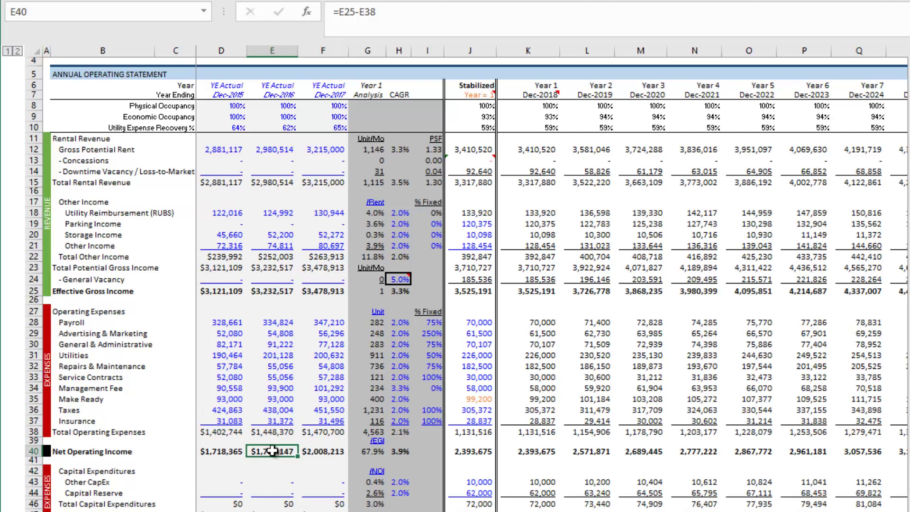
pyautogui.click(322, 452)
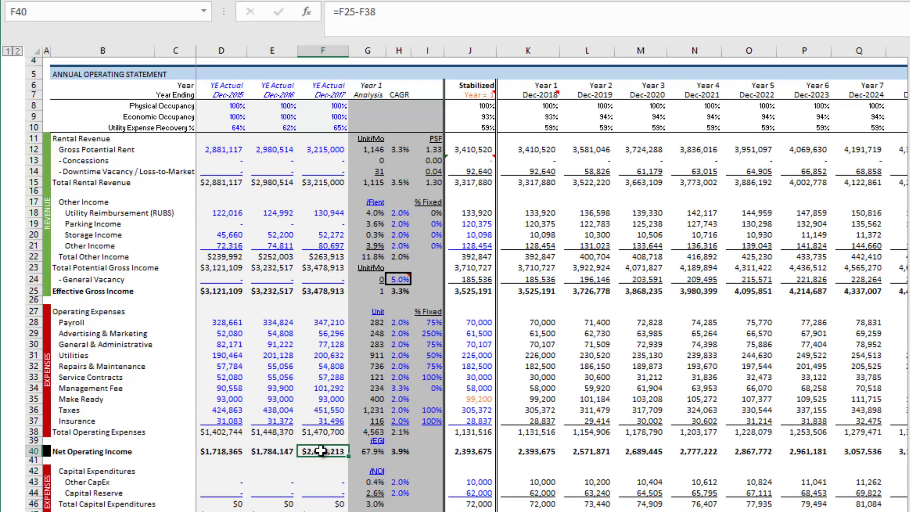
# Compare the stabilized-year figures with historical net operating income and the individual 2017 operating expenses.
pyautogui.moveTo(484, 127); pyautogui.dragTo(486, 419)
pyautogui.click(482, 450)
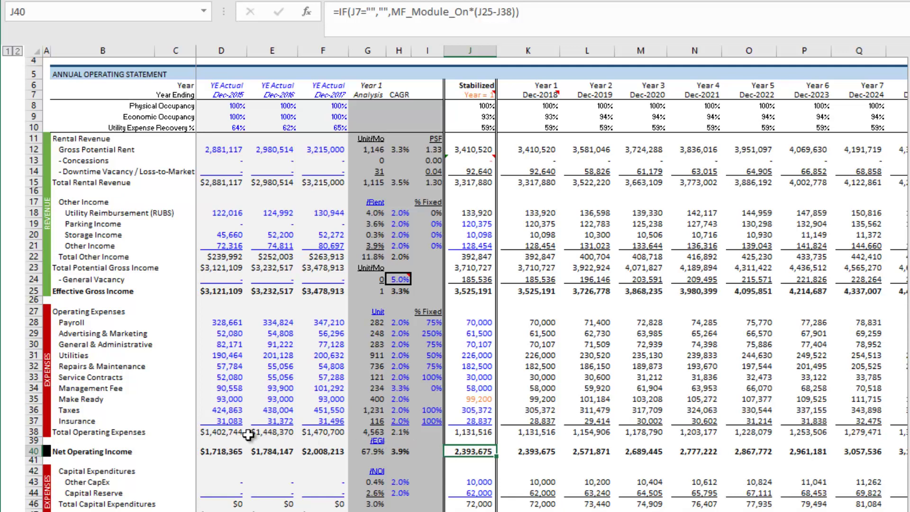
pyautogui.click(224, 453)
pyautogui.moveTo(225, 453); pyautogui.dragTo(299, 452)
pyautogui.click(323, 451)
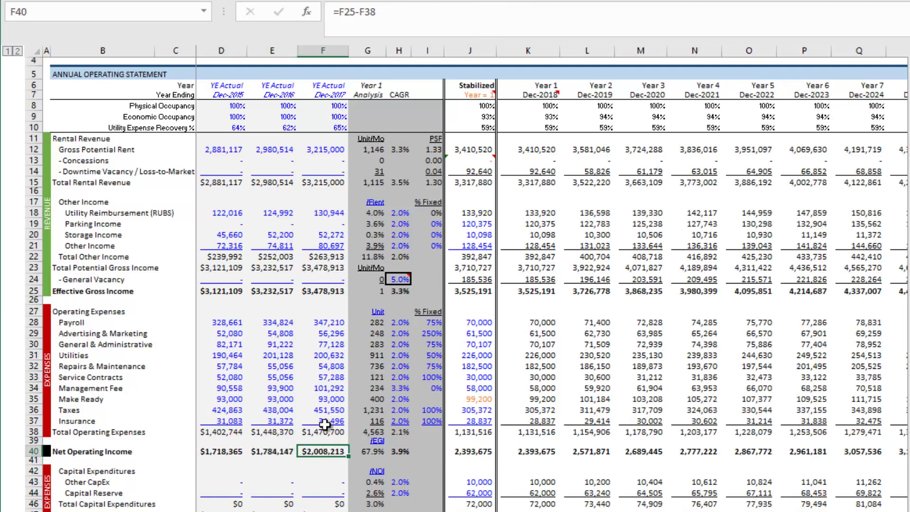
pyautogui.moveTo(334, 331); pyautogui.dragTo(334, 400)
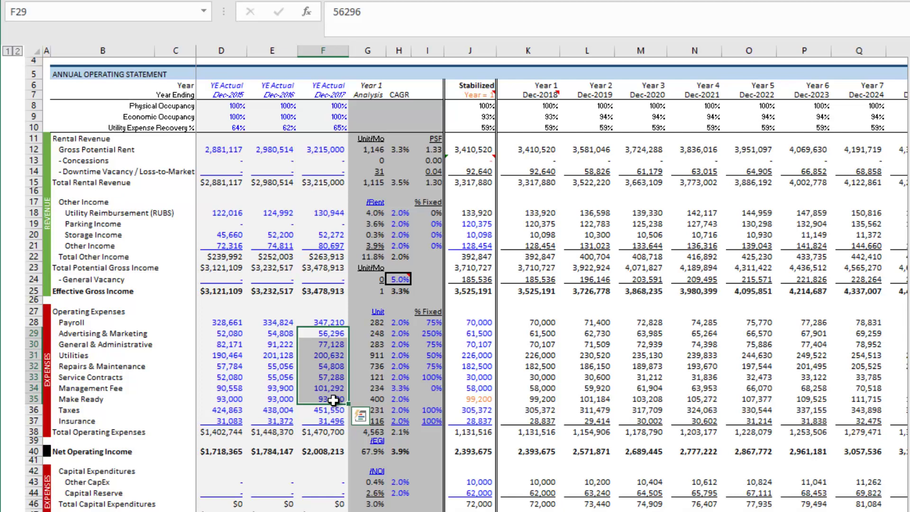
pyautogui.click(335, 450)
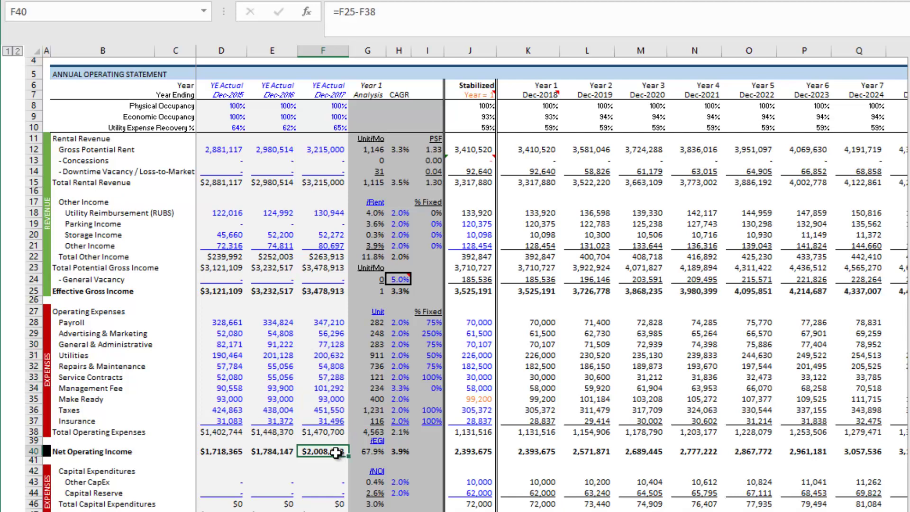
pyautogui.click(278, 450)
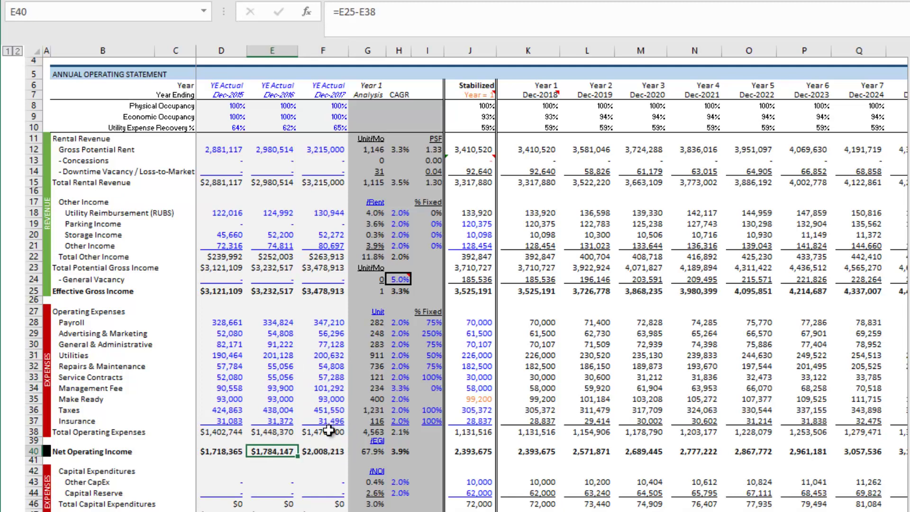
pyautogui.moveTo(329, 334); pyautogui.dragTo(325, 399)
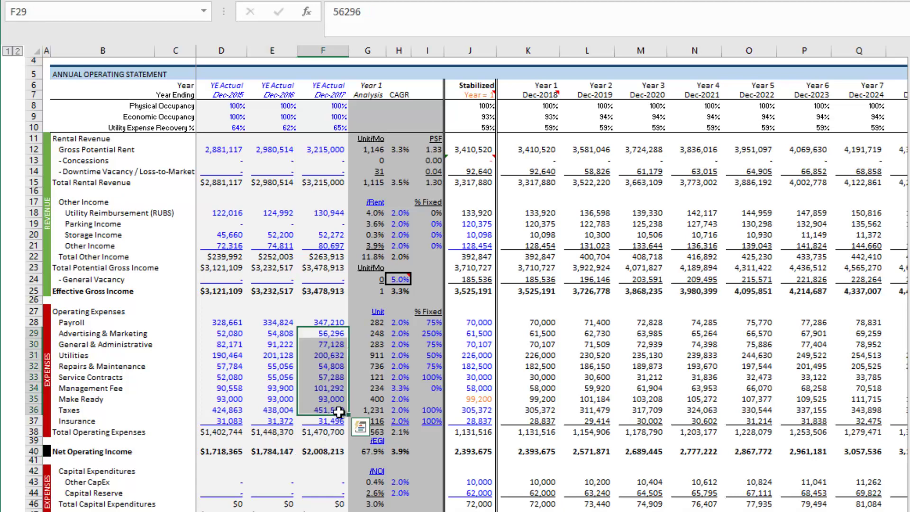
# Review 2017 Make Ready and Net Operating Income, the stabilized rental revenue lines, and the stabilized Utility Reimbursement (RUBS) formula.
pyautogui.click(325, 398)
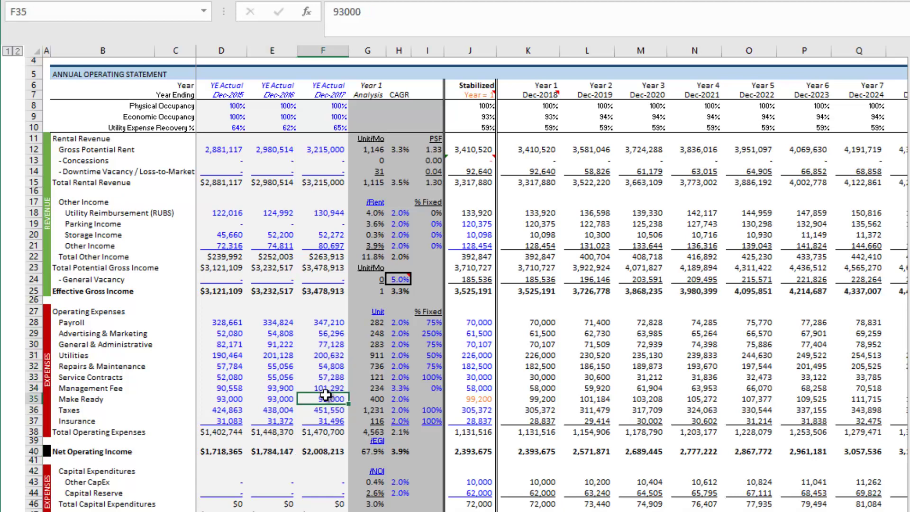
pyautogui.click(327, 451)
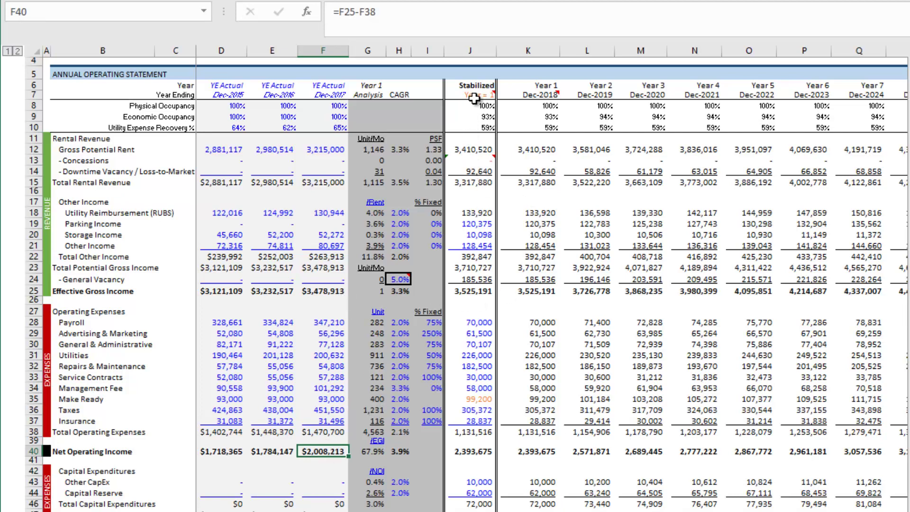
pyautogui.moveTo(474, 87); pyautogui.dragTo(474, 184)
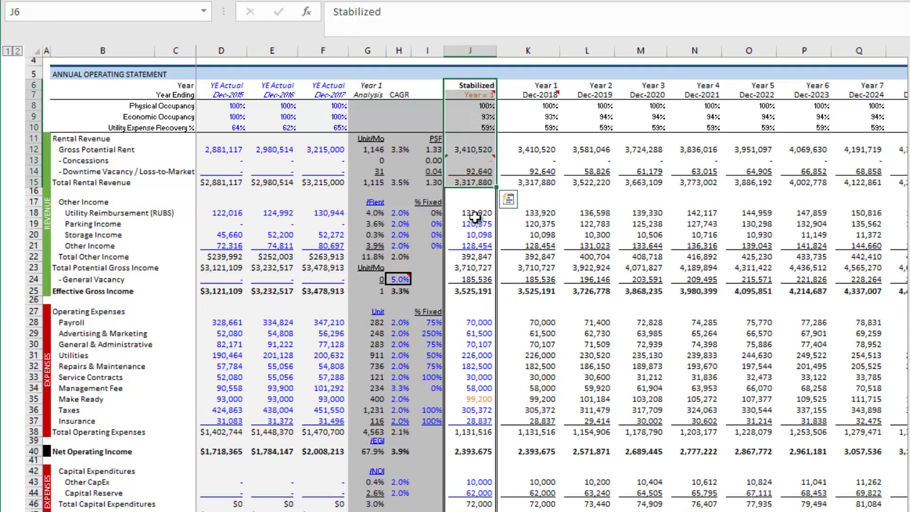
pyautogui.click(476, 217)
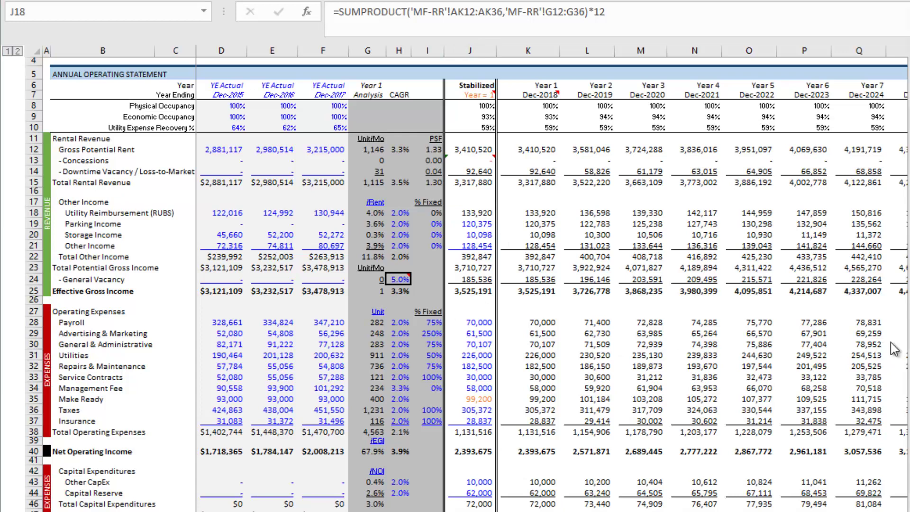
pyautogui.click(471, 213)
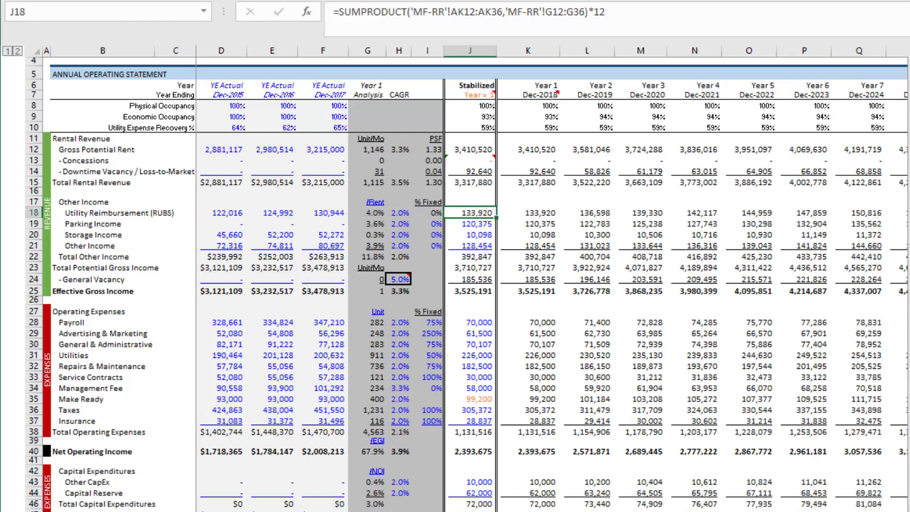
# Set the stabilized Parking Income to 0 on the operating statement.
pyautogui.click(484, 225)
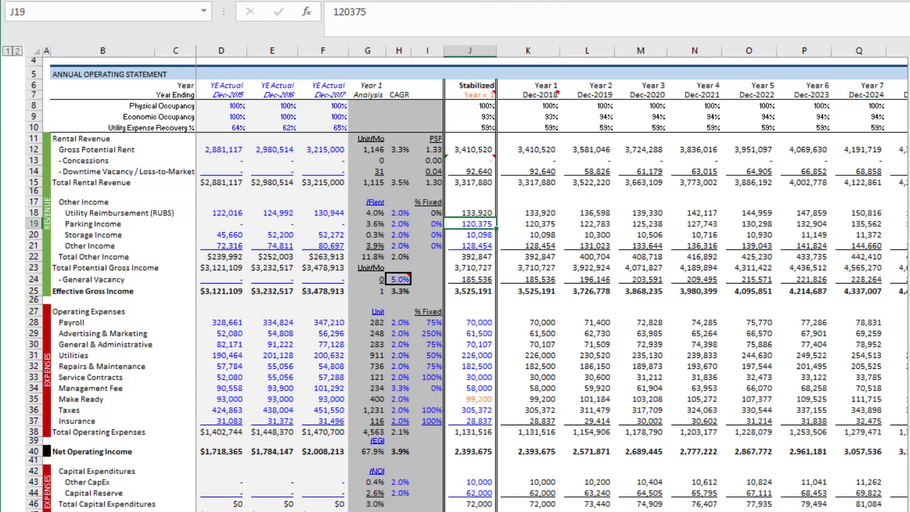
pyautogui.write('0')
pyautogui.press('Return')
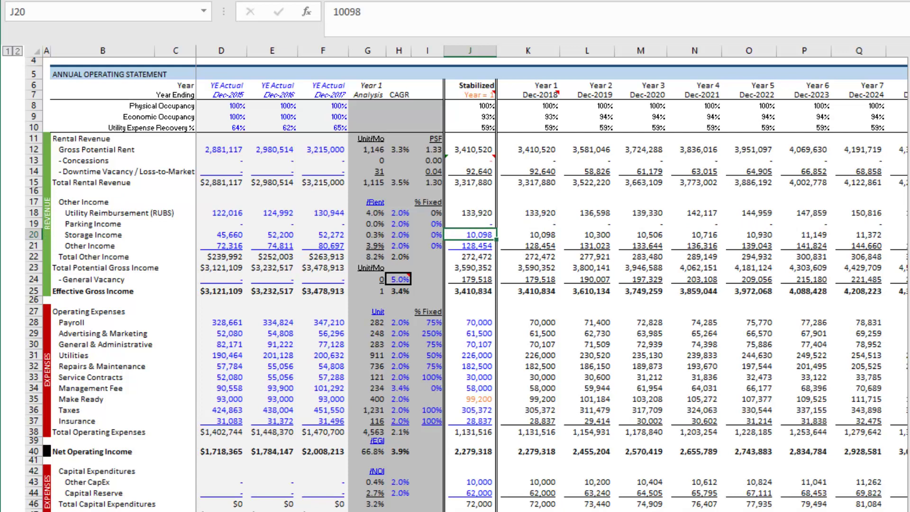
# Enter the stabilized Storage Income as the formula 110*45*12*.90.
pyautogui.write('+')
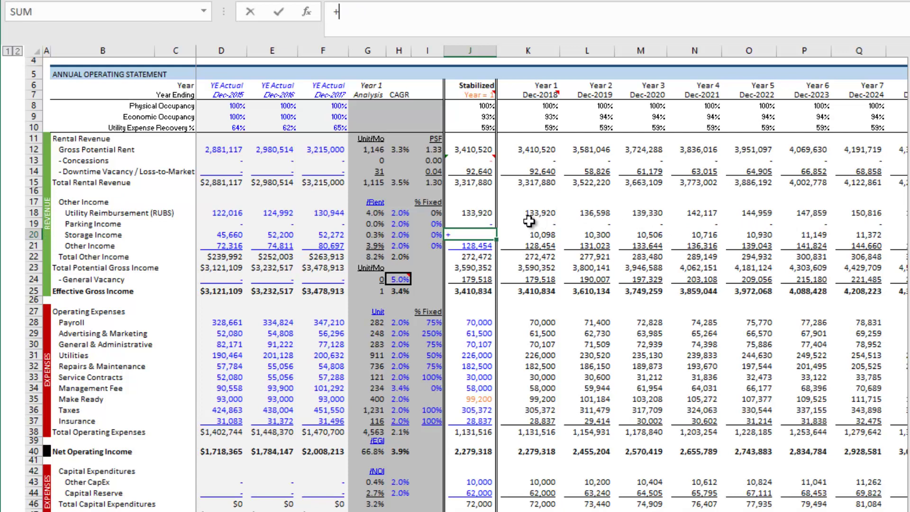
pyautogui.write('110*45*12')
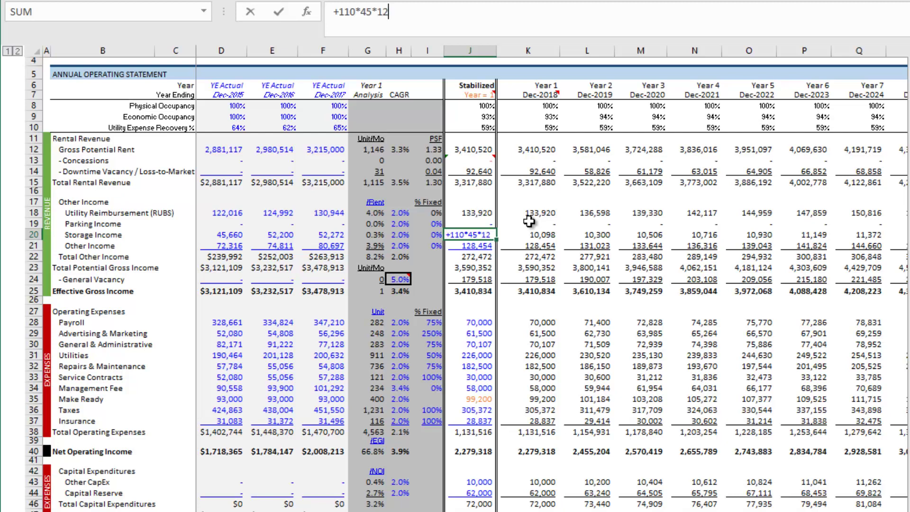
pyautogui.write('*.90')
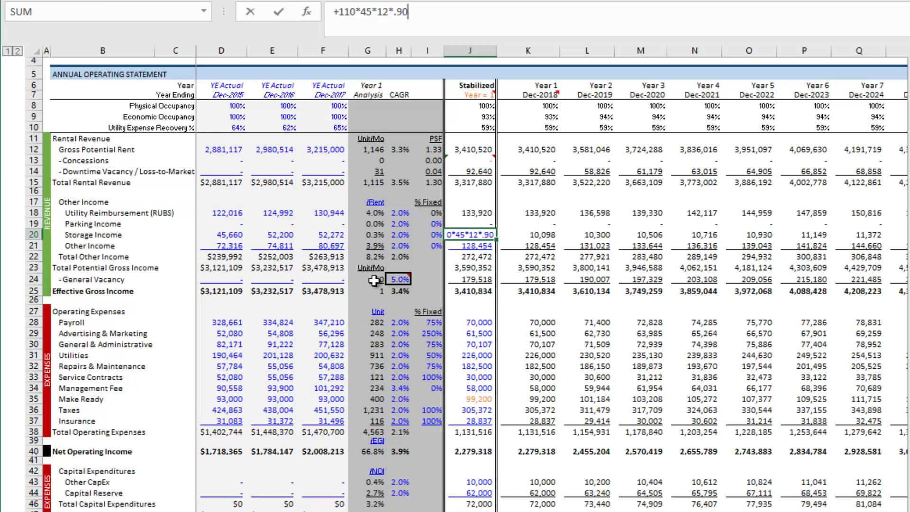
pyautogui.press('Return')
pyautogui.press('Up')
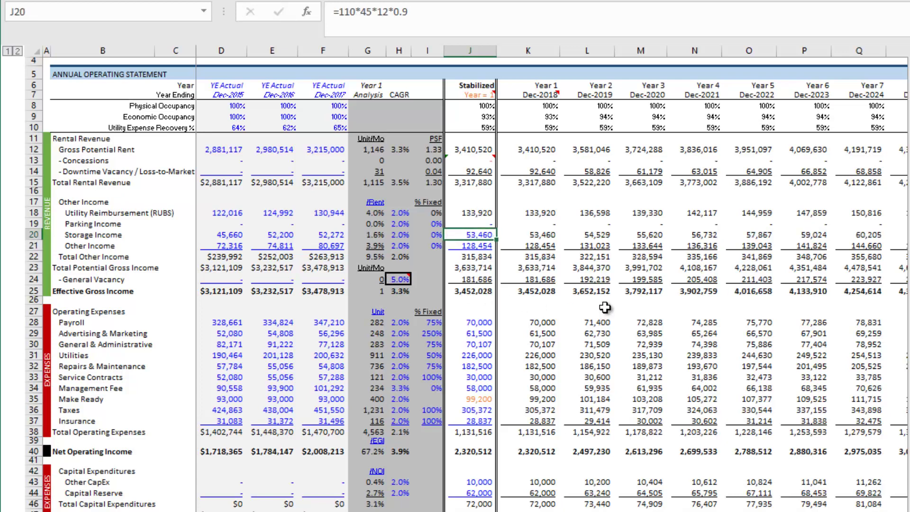
# Calculate the stabilized Other Income line as stabilized Total Rental Revenue multiplied by .025 (J15*.025).
pyautogui.press('Down')
pyautogui.write('+')
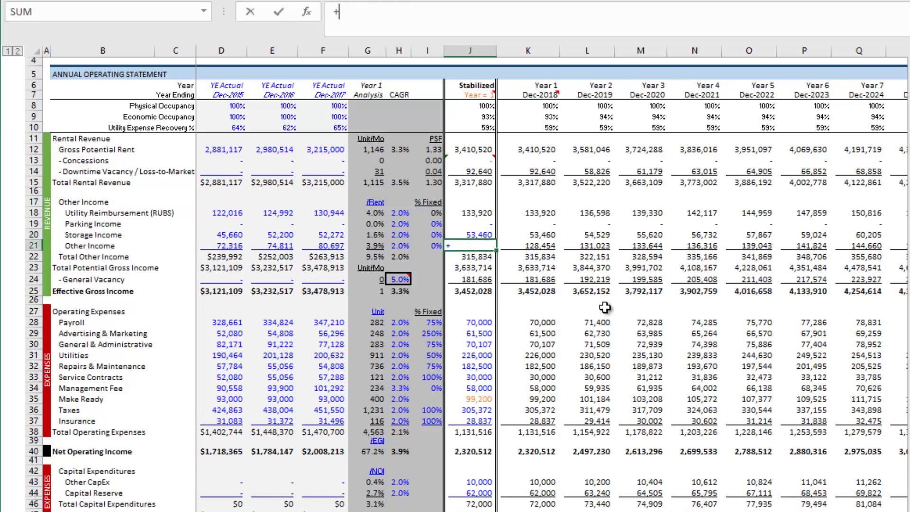
pyautogui.press('Up')
pyautogui.press('Up')
pyautogui.press('Up')
pyautogui.press('Up')
pyautogui.press('Up')
pyautogui.press('Up')
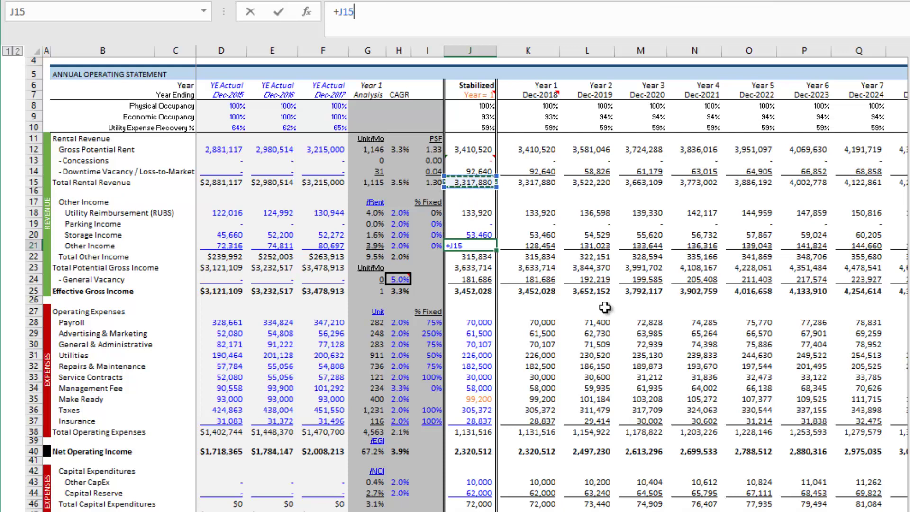
pyautogui.write('*.025')
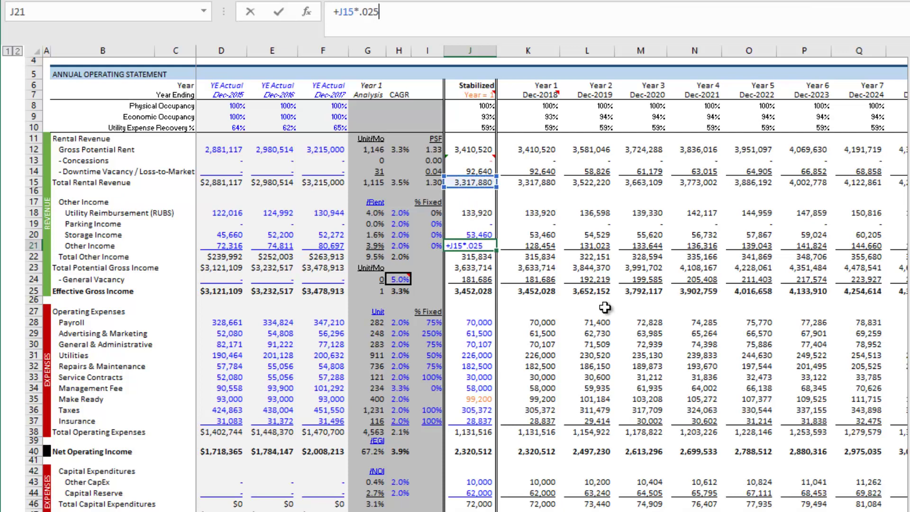
pyautogui.press('Return')
pyautogui.press('Up')
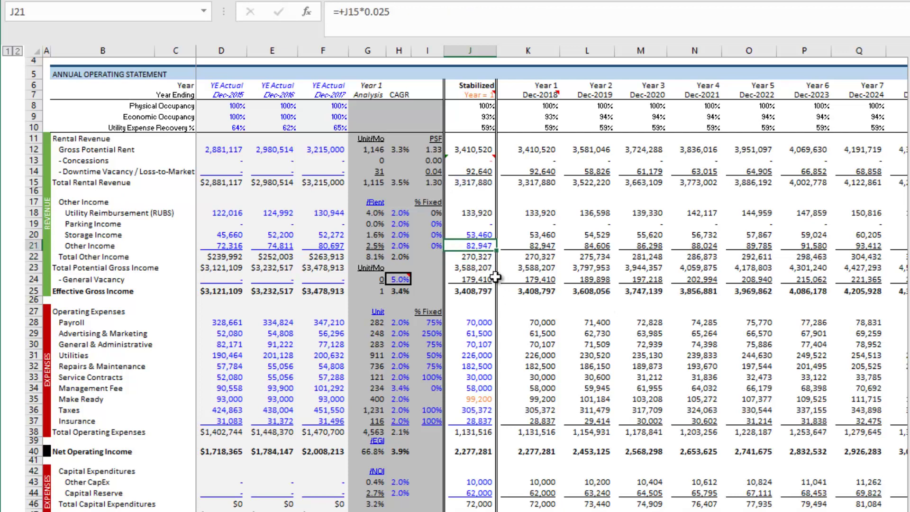
# Compare historical Storage Income for 2015 through 2017 with its stabilized figure, and check the stabilized Other Income formula.
pyautogui.click(464, 235)
pyautogui.moveTo(324, 235); pyautogui.dragTo(259, 231)
pyautogui.click(233, 235)
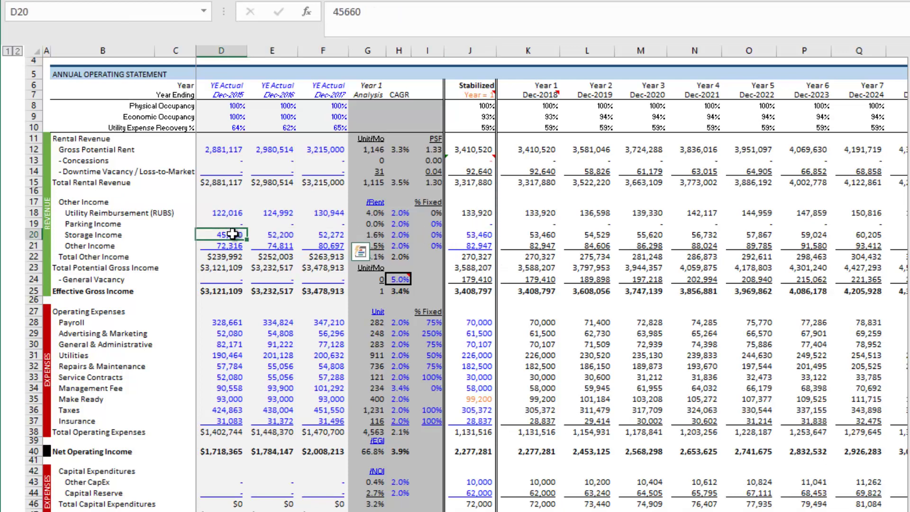
pyautogui.click(280, 235)
pyautogui.click(322, 235)
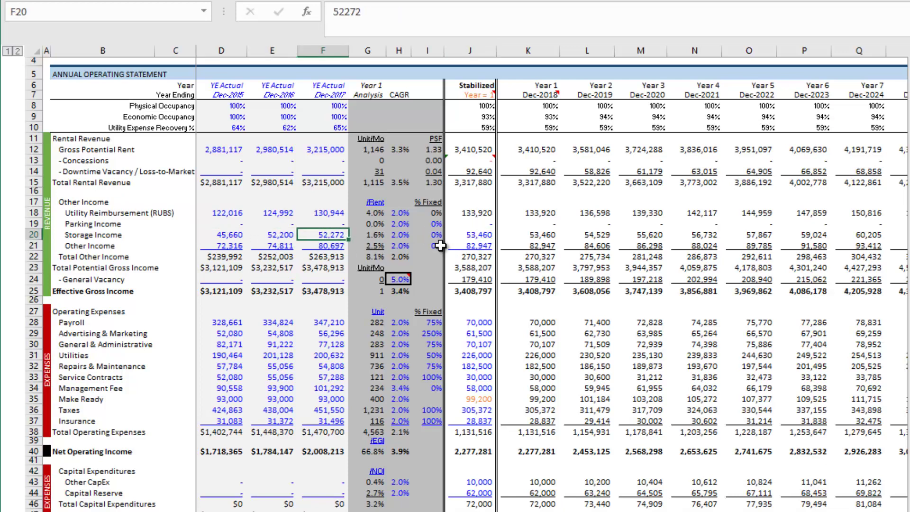
pyautogui.click(474, 235)
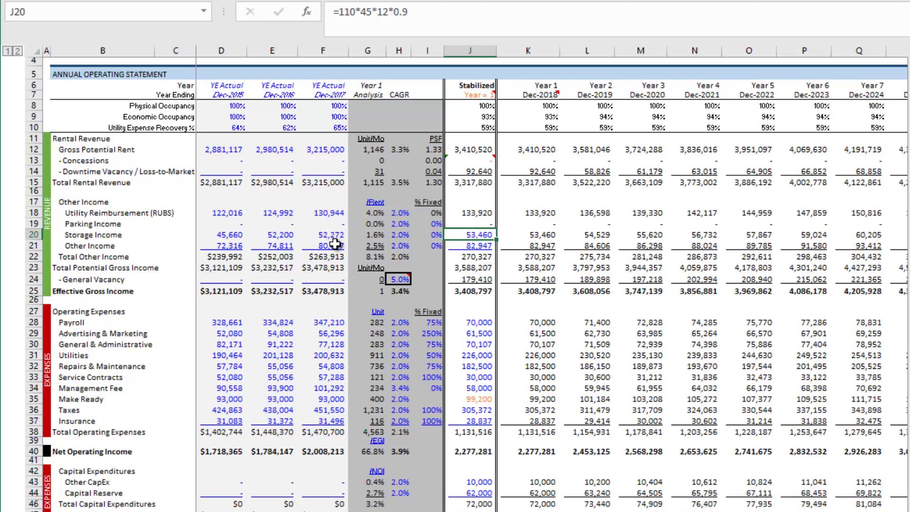
pyautogui.click(474, 246)
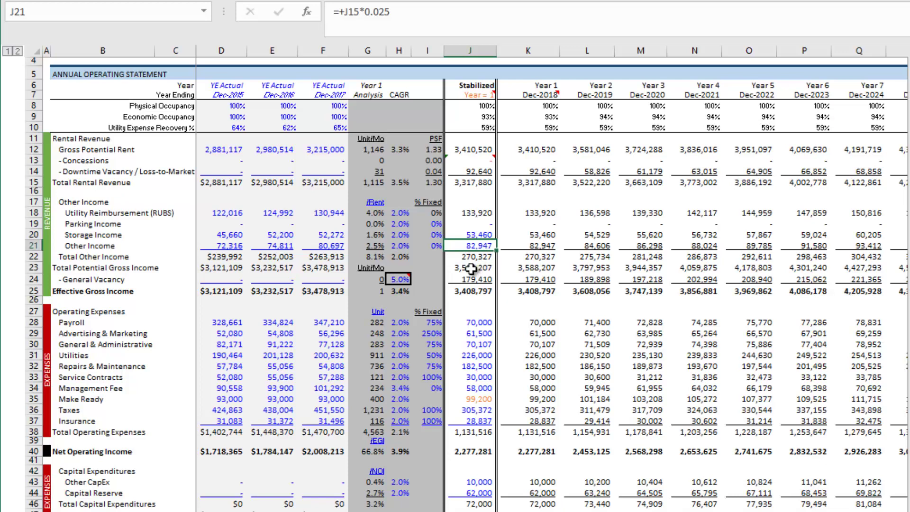
# Check the growth rates of the other income lines, Gross Potential Rent and Total Other Income in the CAGR column.
pyautogui.moveTo(401, 213); pyautogui.dragTo(410, 233)
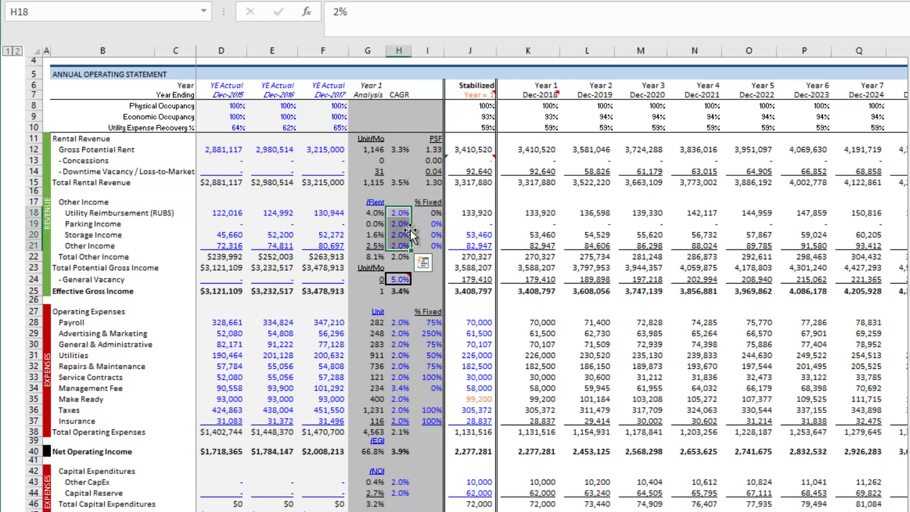
pyautogui.click(405, 214)
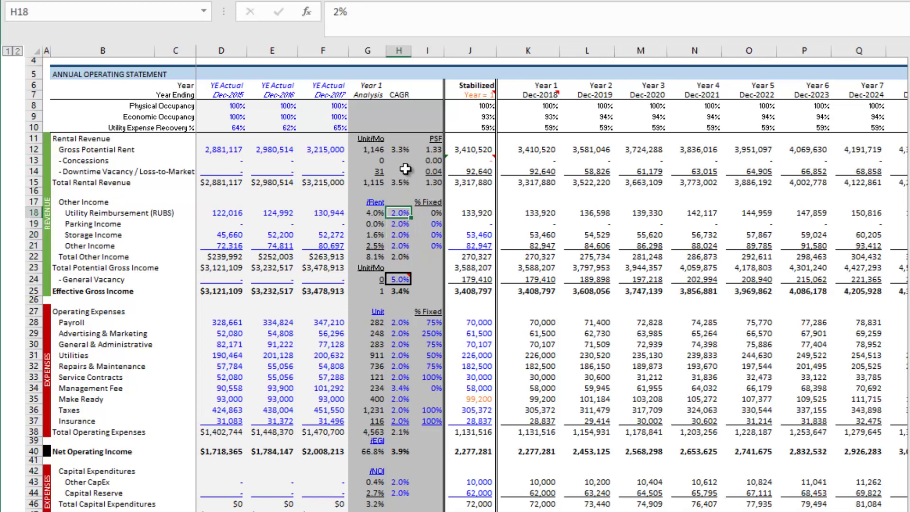
pyautogui.click(402, 150)
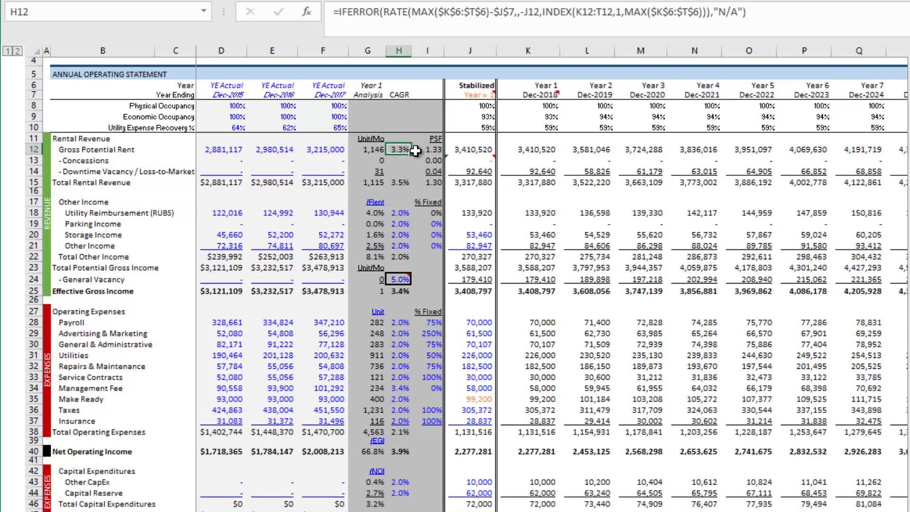
pyautogui.moveTo(448, 155)
pyautogui.click(405, 257)
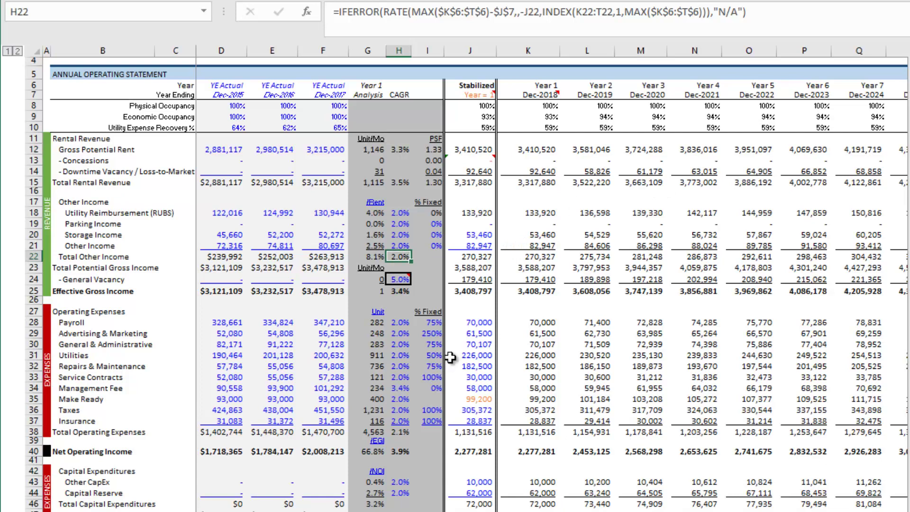
# Set the General Vacancy rate to 3.5% and check the stabilized General Vacancy formula.
pyautogui.click(403, 280)
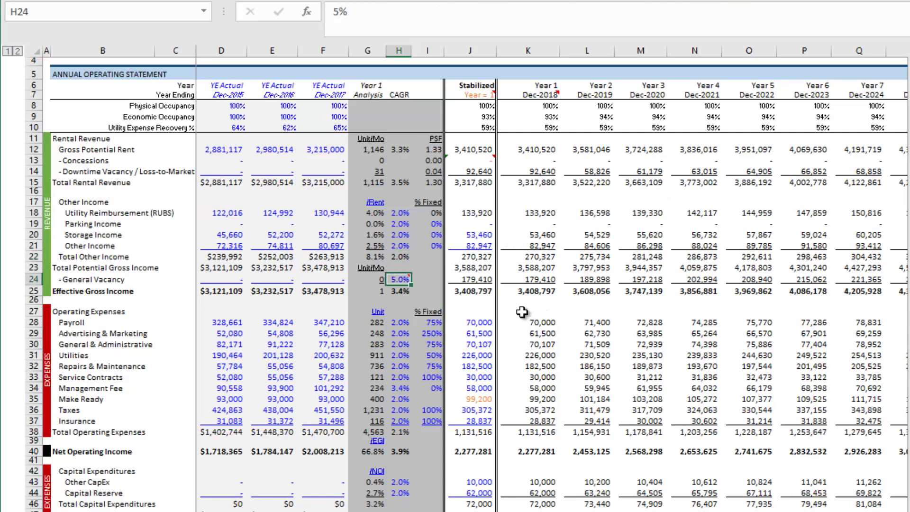
pyautogui.write('3.5')
pyautogui.press('Return')
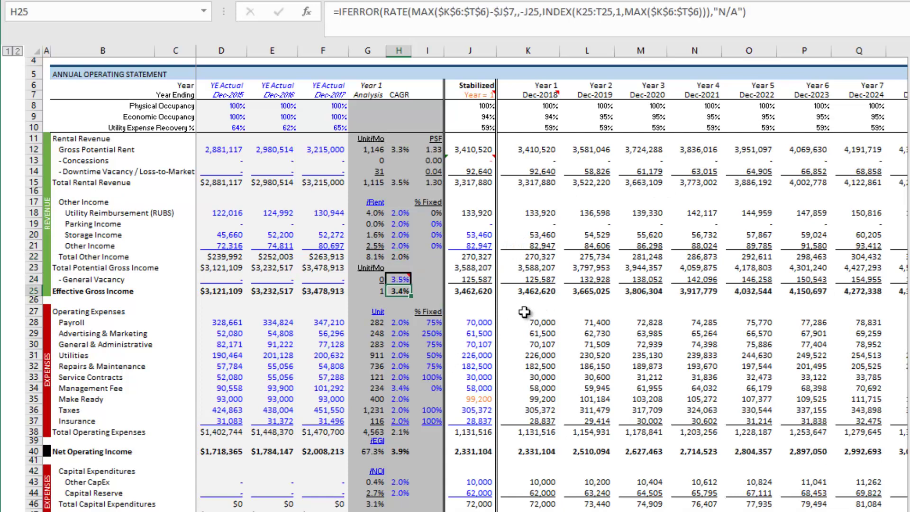
pyautogui.press('Up')
pyautogui.press('Right')
pyautogui.press('Right')
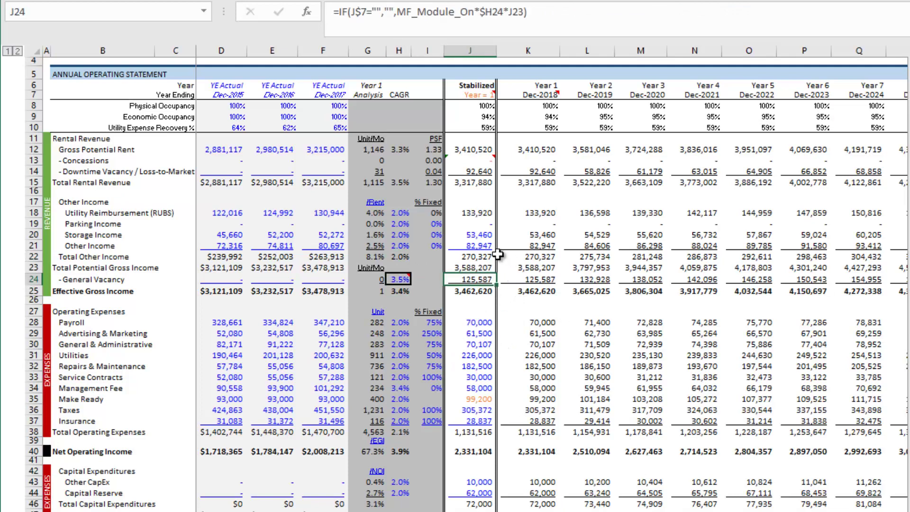
# Examine stabilized Downtime Vacancy / Loss-to-Market and the Economic Occupancy row for the stabilized year and the projection years.
pyautogui.click(486, 174)
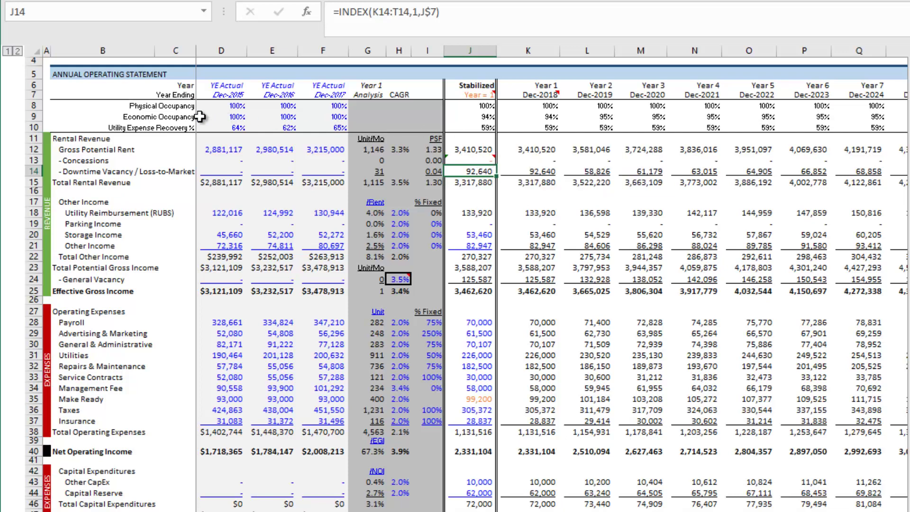
pyautogui.click(475, 117)
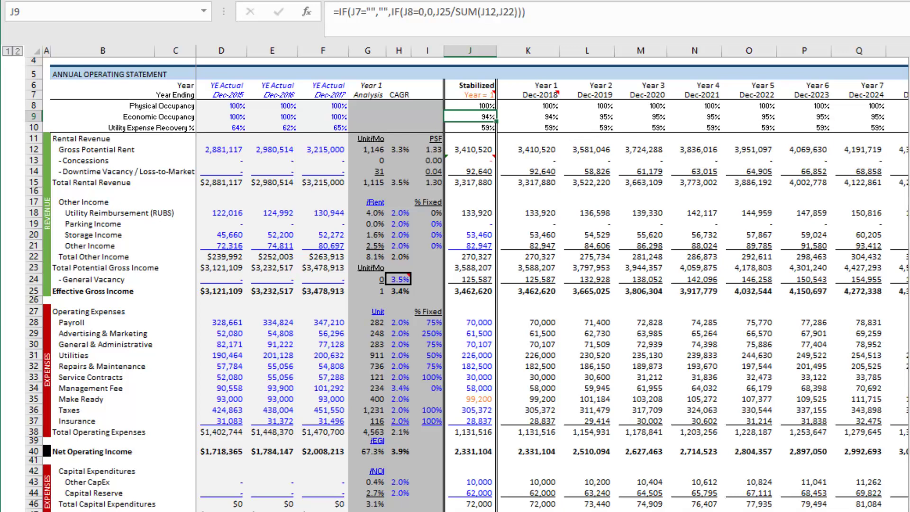
pyautogui.click(552, 118)
pyautogui.moveTo(553, 116); pyautogui.dragTo(907, 117)
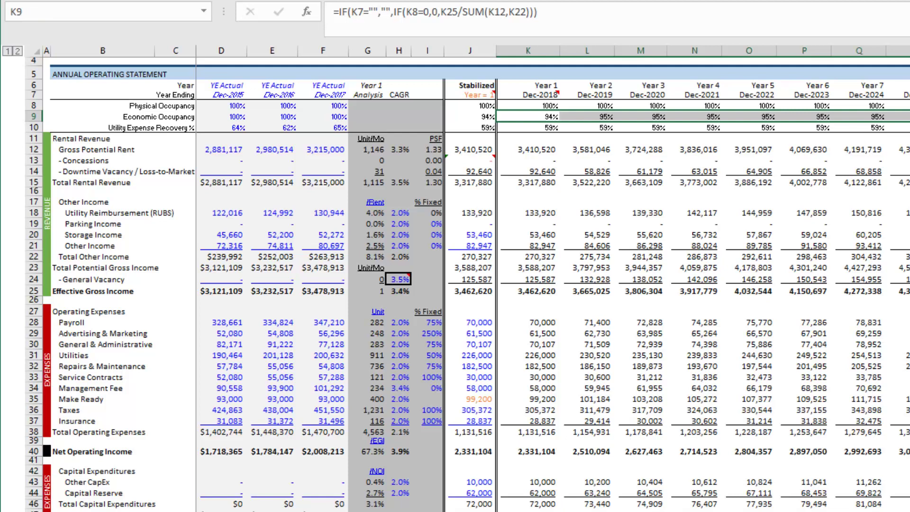
pyautogui.click(545, 116)
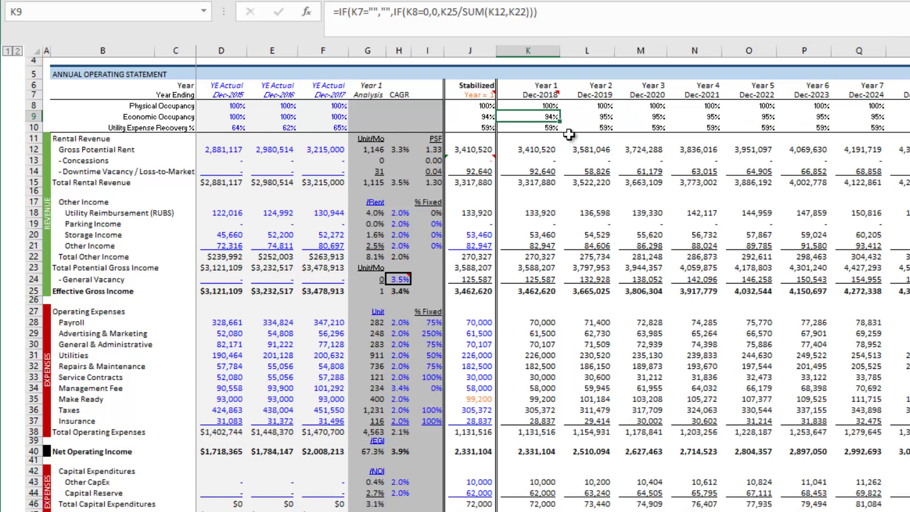
# Compare Physical and Economic Occupancy, trace the two stabilized vacancy deductions, and review Utility Expense Recovery % across the projection years.
pyautogui.click(479, 107)
pyautogui.moveTo(534, 108); pyautogui.dragTo(891, 107)
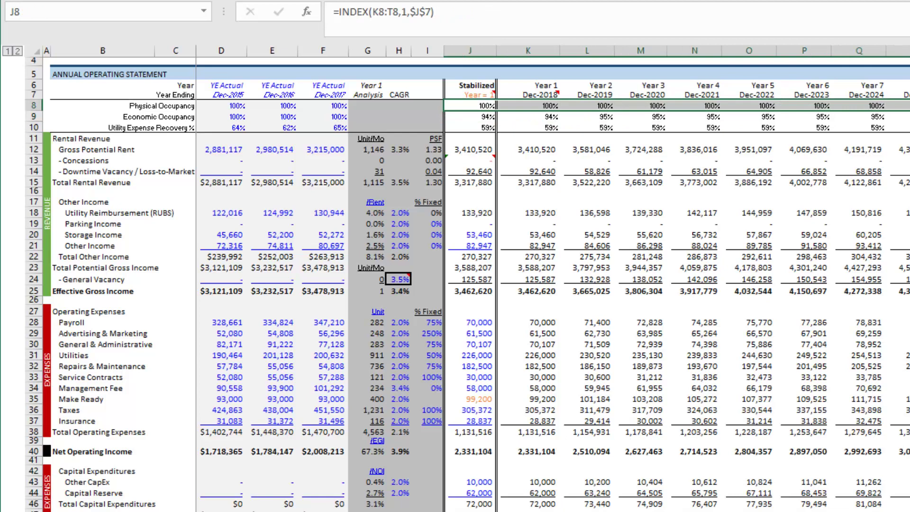
pyautogui.click(542, 118)
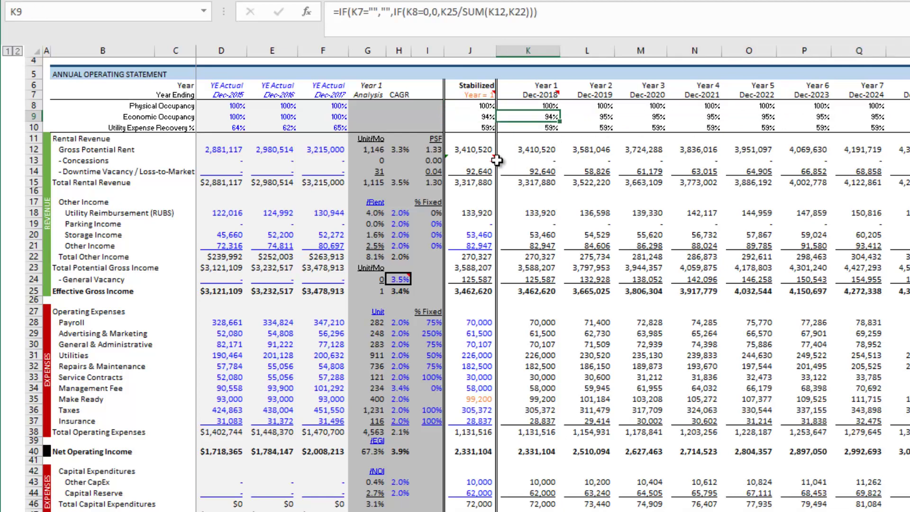
pyautogui.click(482, 170)
pyautogui.click(491, 277)
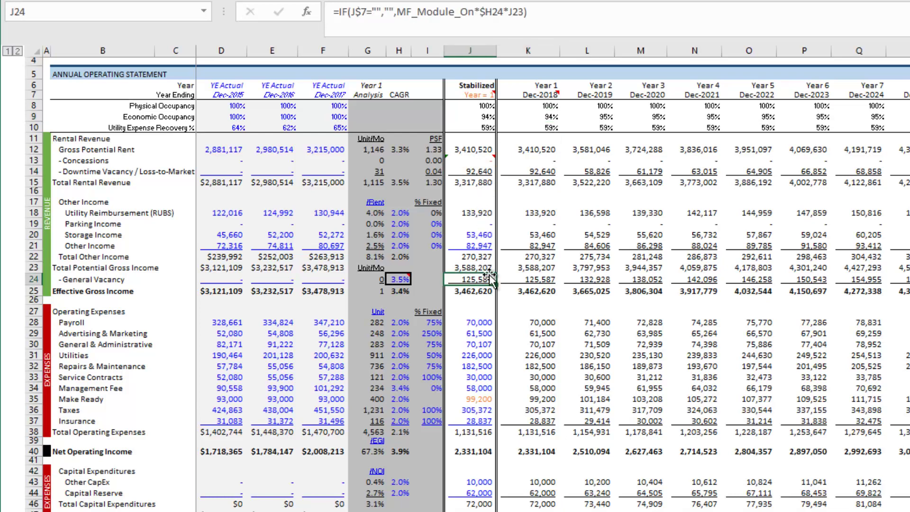
pyautogui.click(485, 172)
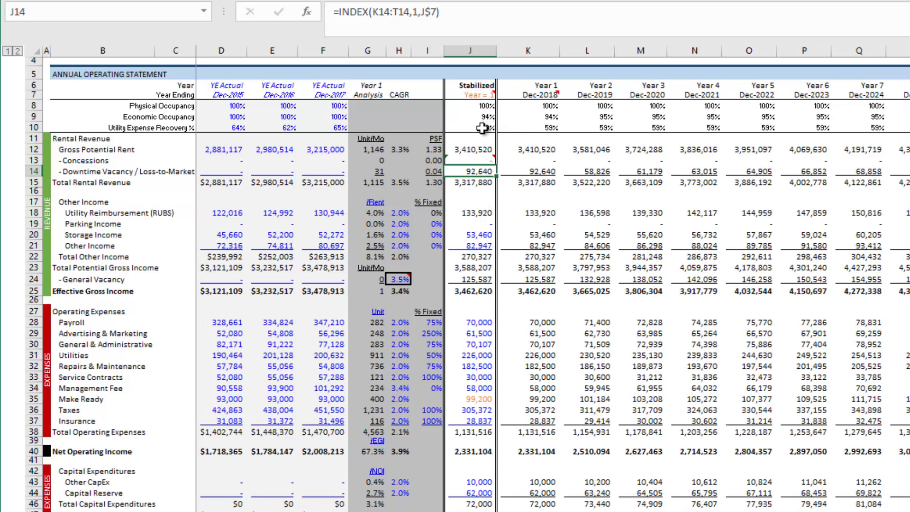
pyautogui.moveTo(482, 128); pyautogui.dragTo(903, 129)
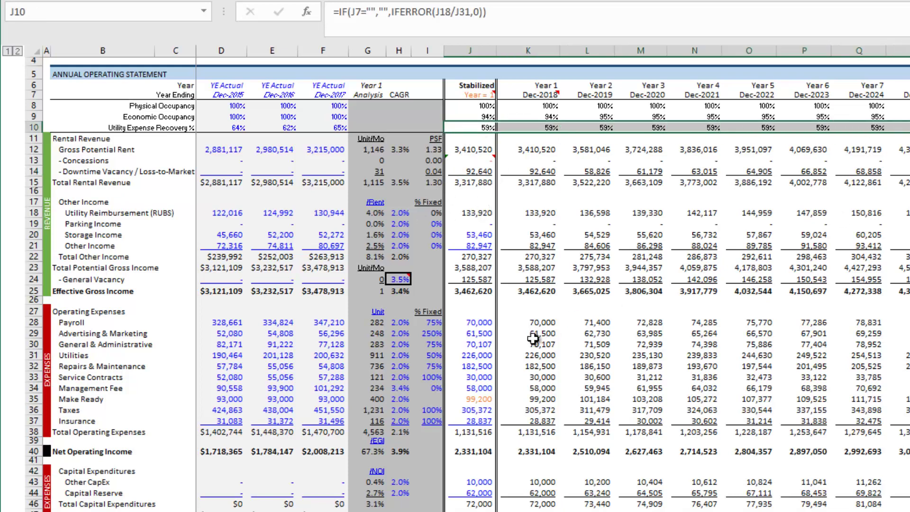
# Compare Utility Expense Recovery % across the projection years with stabilized Utilities expense and the Utility Reimbursement (RUBS) row.
pyautogui.click(475, 356)
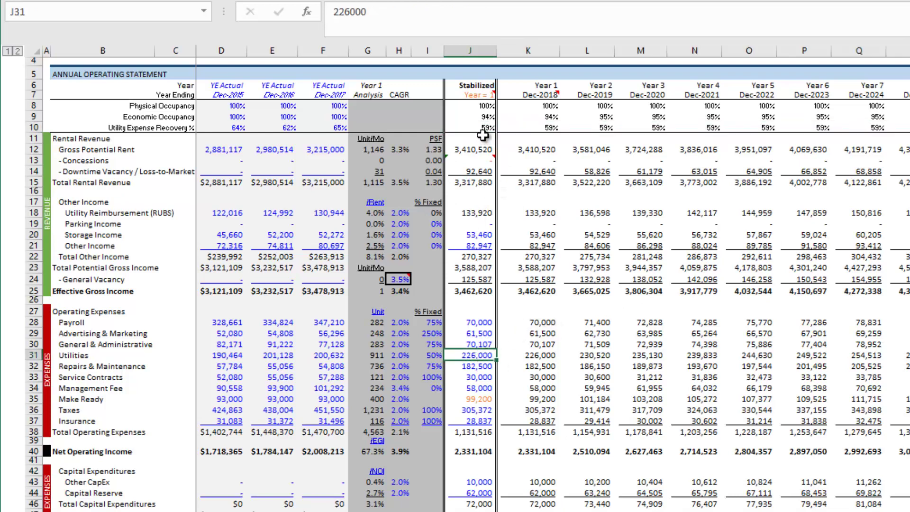
pyautogui.moveTo(484, 128); pyautogui.dragTo(545, 128)
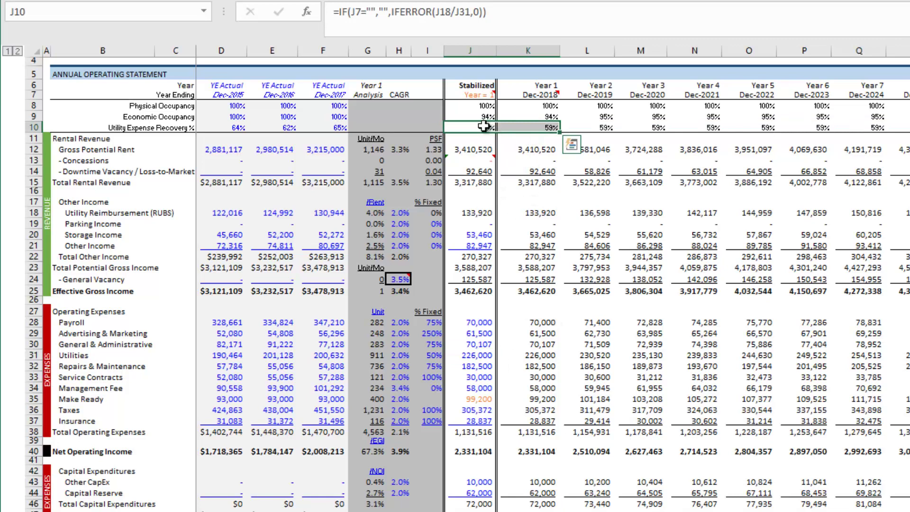
pyautogui.moveTo(483, 127); pyautogui.dragTo(909, 128)
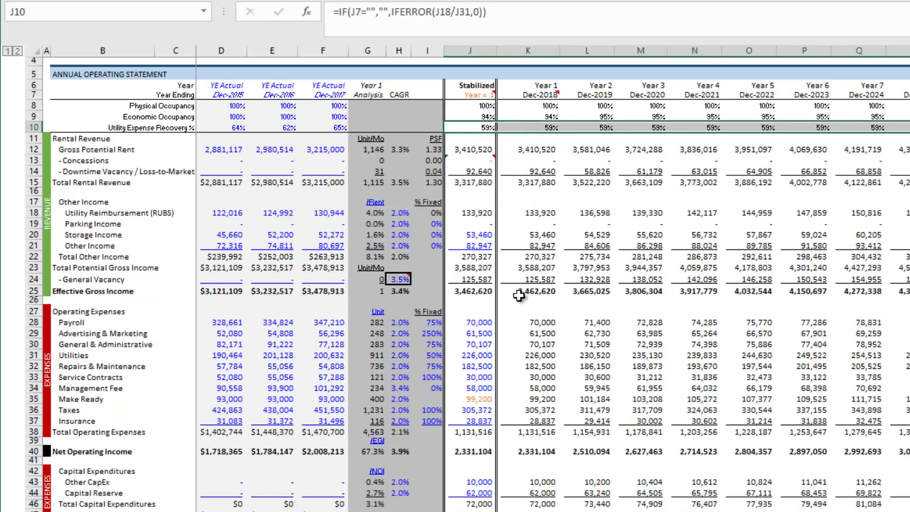
pyautogui.moveTo(474, 212); pyautogui.dragTo(593, 213)
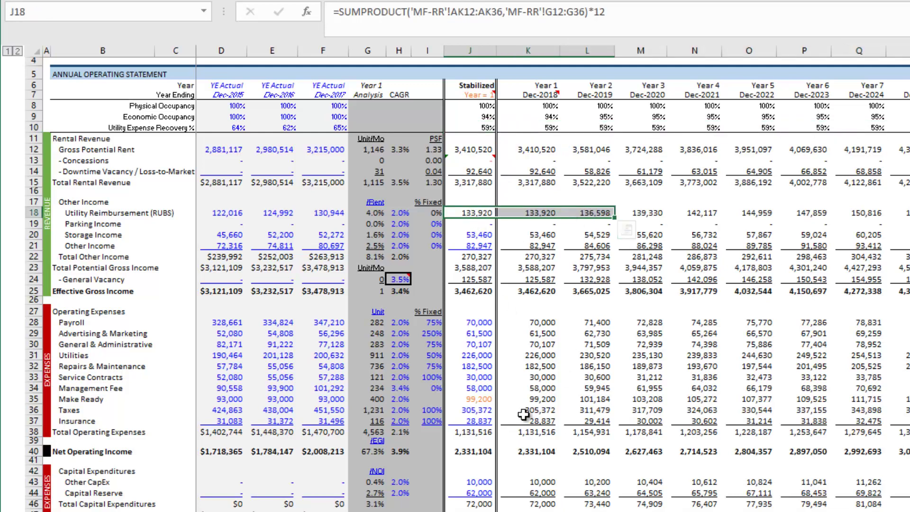
pyautogui.click(478, 213)
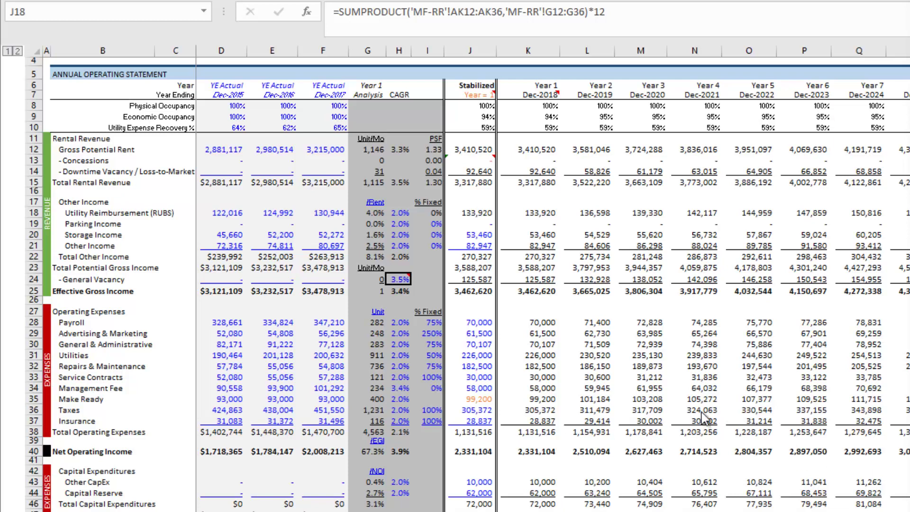
# Set stabilized Payroll to the Dec-2017 actual grown by 2%, using the formula =F28*1.02.
pyautogui.click(471, 322)
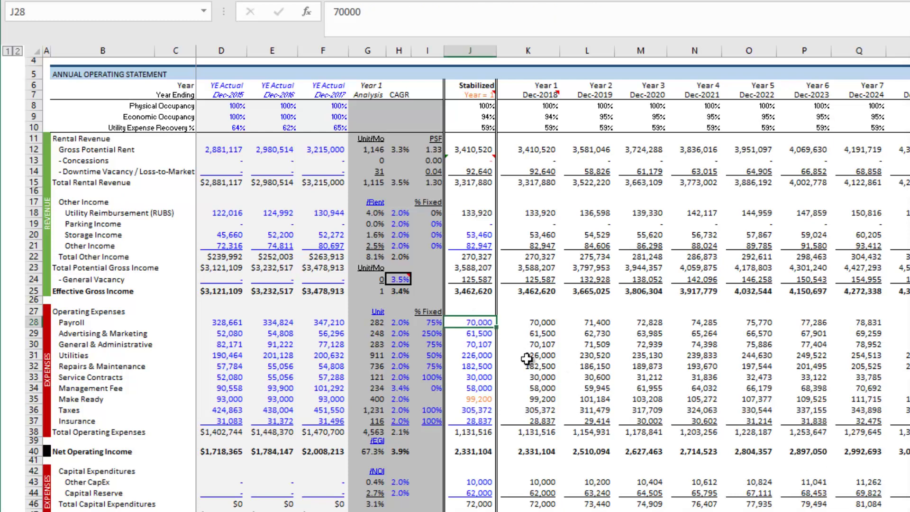
pyautogui.write('=')
pyautogui.press('Left')
pyautogui.press('Left')
pyautogui.press('Left')
pyautogui.press('Left')
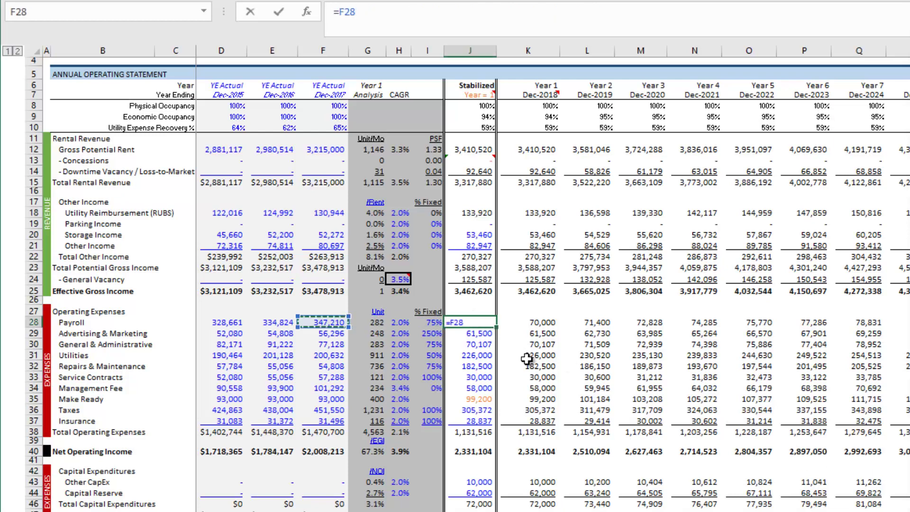
pyautogui.write('*1.02')
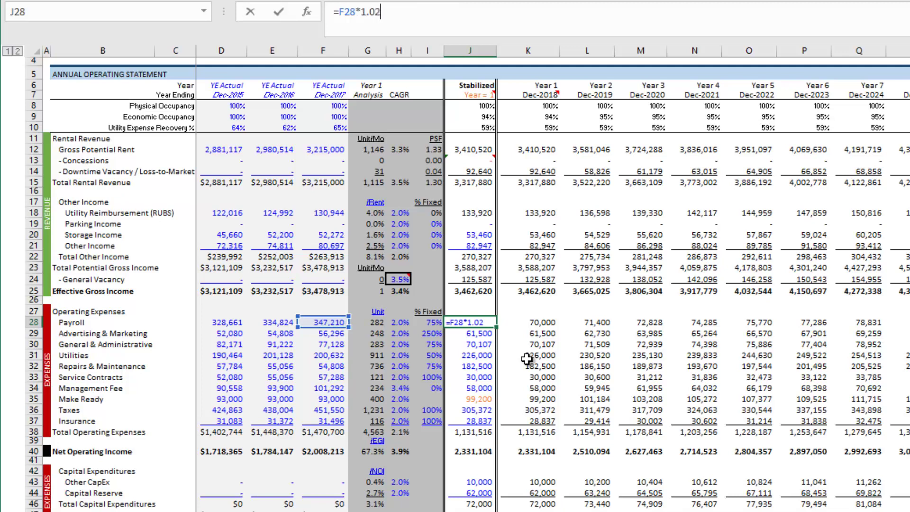
pyautogui.hotkey('ctrl', 'Return')
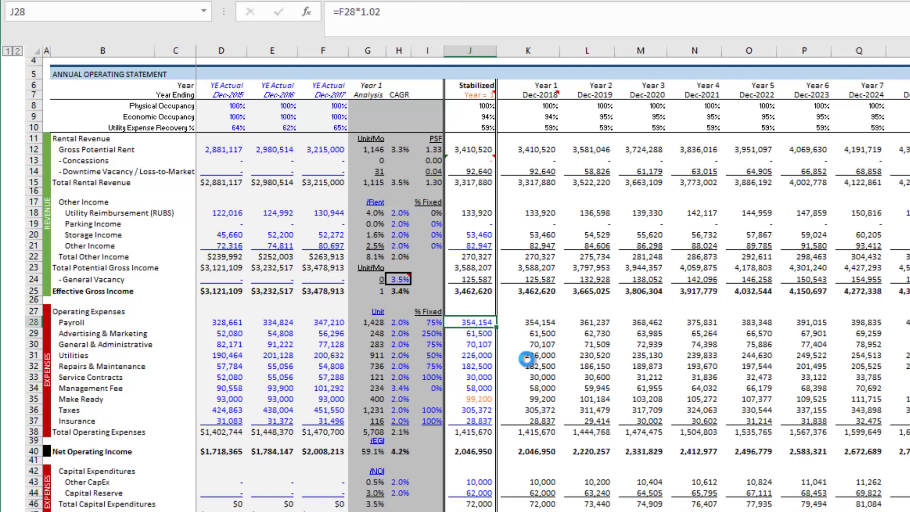
# Copy only the stabilized Payroll formula to Advertising & Marketing through Management Fee, plus Taxes and Insurance, skipping Make Ready.
pyautogui.hotkey('ctrl', 'c')
pyautogui.press('Down')
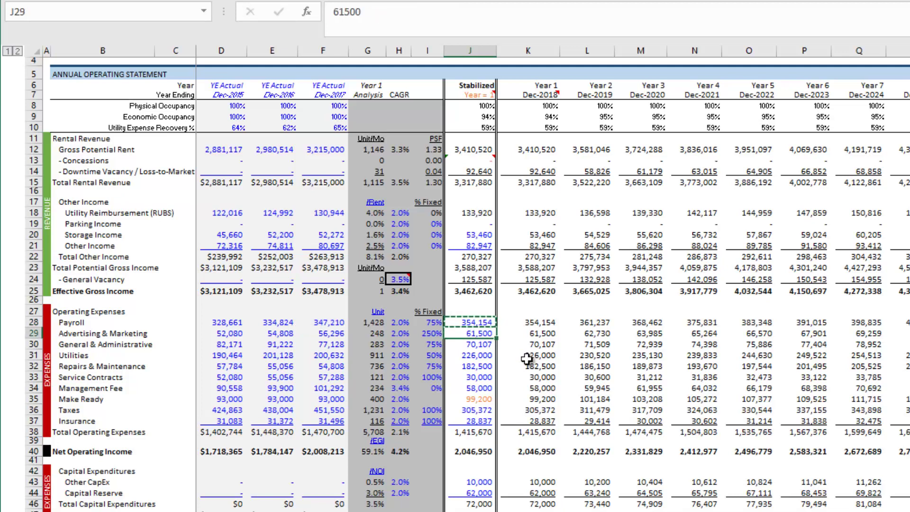
pyautogui.hotkey('shift', 'Down')
pyautogui.hotkey('shift', 'Down')
pyautogui.hotkey('shift', 'Down')
pyautogui.hotkey('shift', 'Down')
pyautogui.hotkey('shift', 'Down')
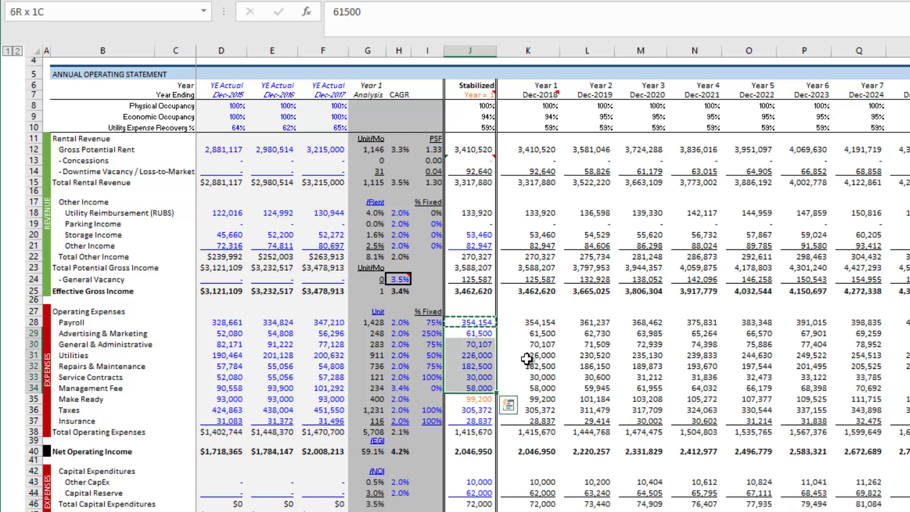
pyautogui.click(472, 411)
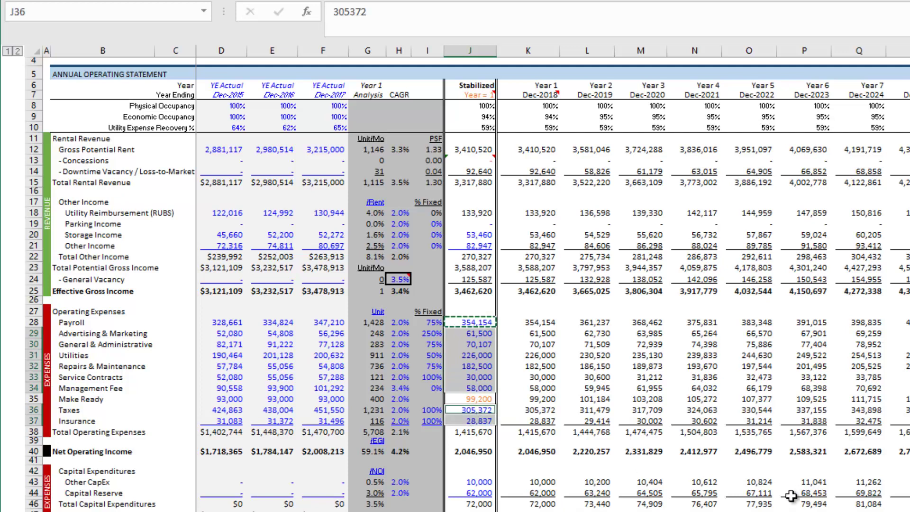
pyautogui.press('alt')
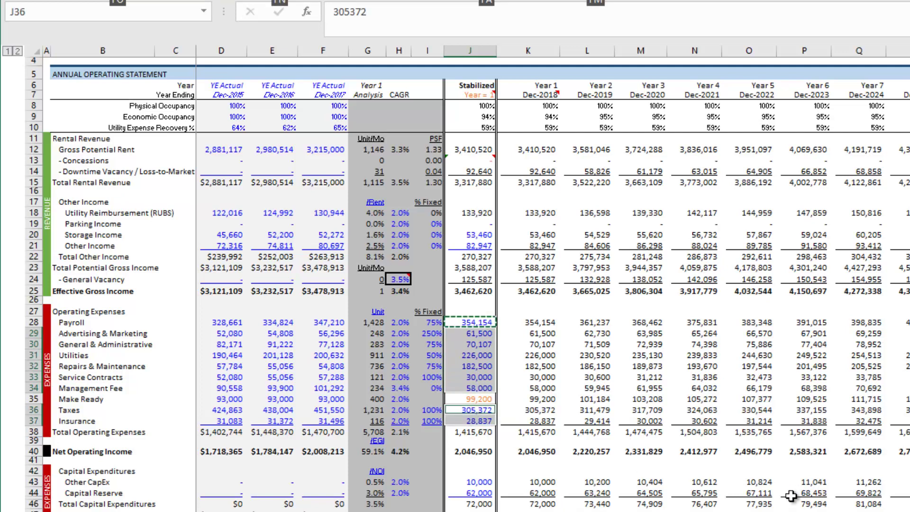
pyautogui.press('v')
pyautogui.press('f')
pyautogui.press('Up')
pyautogui.press('Escape')
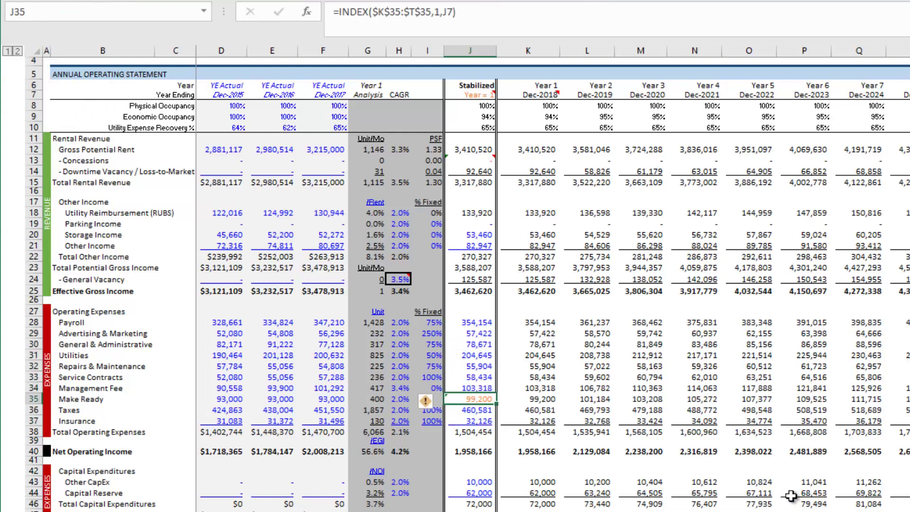
# Check the copied growth formulas for stabilized Utilities, Insurance and Management Fee.
pyautogui.press('Up')
pyautogui.press('Up')
pyautogui.press('Up')
pyautogui.press('Up')
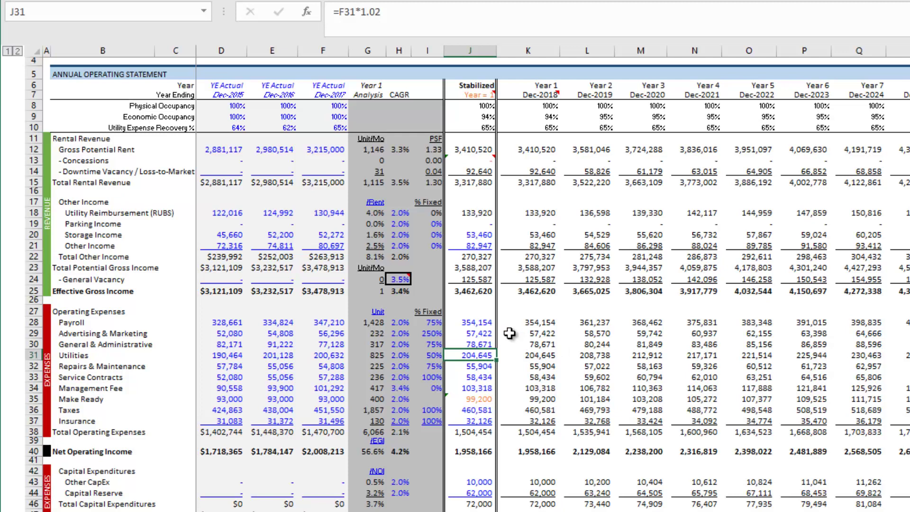
pyautogui.click(479, 420)
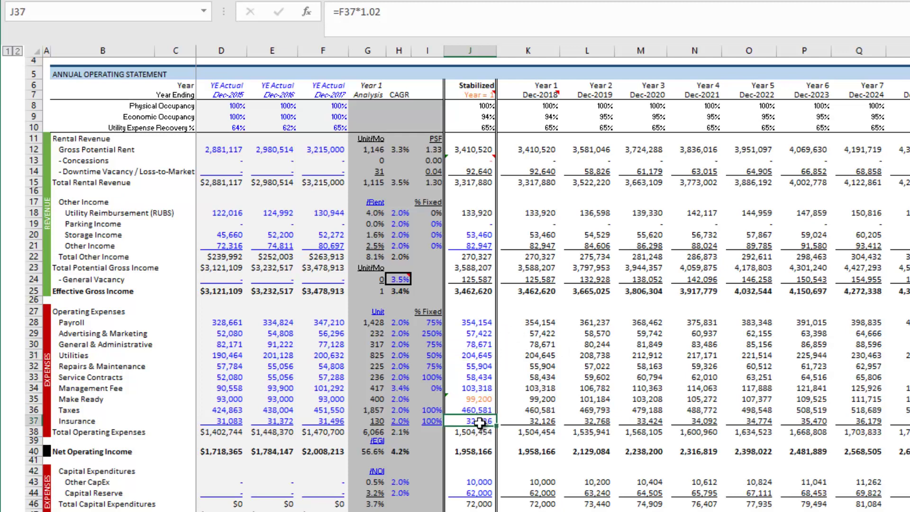
pyautogui.click(478, 387)
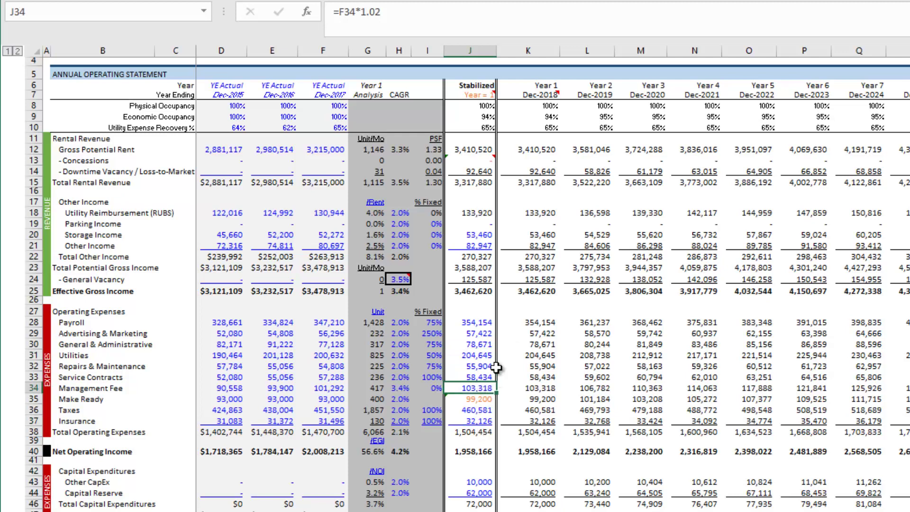
# Review the stabilized formulas from Advertising & Marketing downward and trace stabilized Payroll back to its Dec-2017 actual.
pyautogui.click(485, 333)
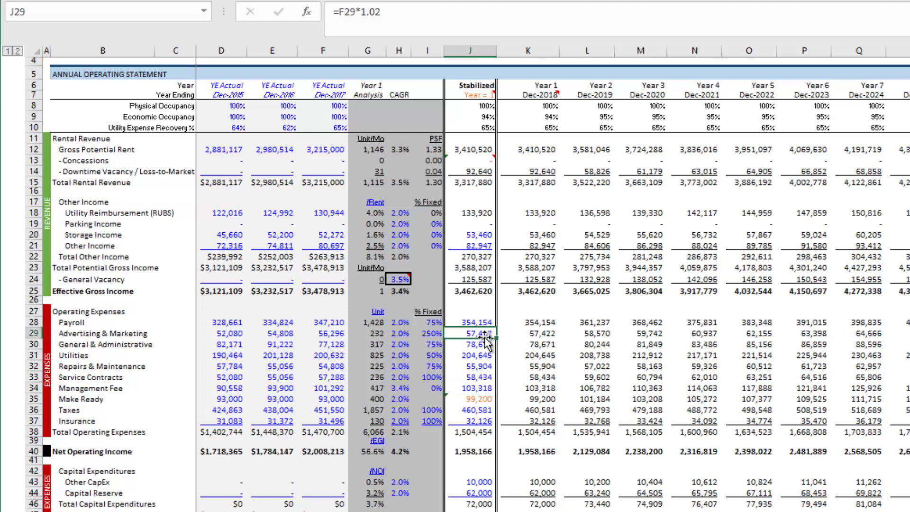
pyautogui.press('Down')
pyautogui.press('Down')
pyautogui.press('Down')
pyautogui.press('Up')
pyautogui.press('Up')
pyautogui.press('Up')
pyautogui.press('Up')
pyautogui.click(334, 324)
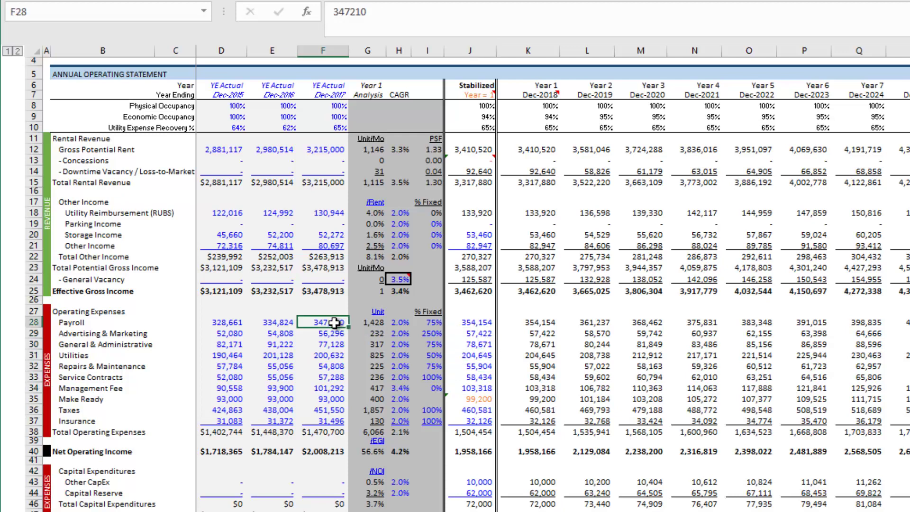
pyautogui.click(481, 322)
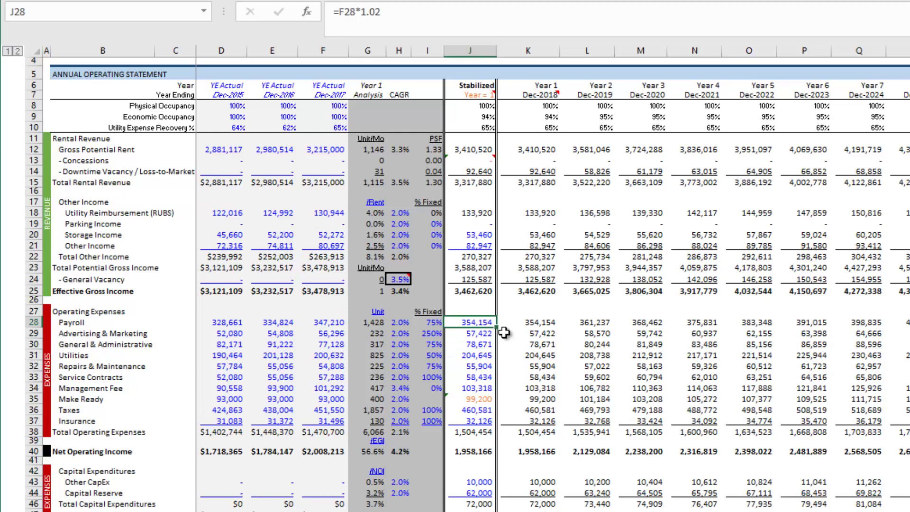
# Set % Fixed to 100% for all operating expense lines from Payroll through Management Fee.
pyautogui.click(429, 322)
pyautogui.moveTo(434, 343); pyautogui.dragTo(438, 383)
pyautogui.write('100')
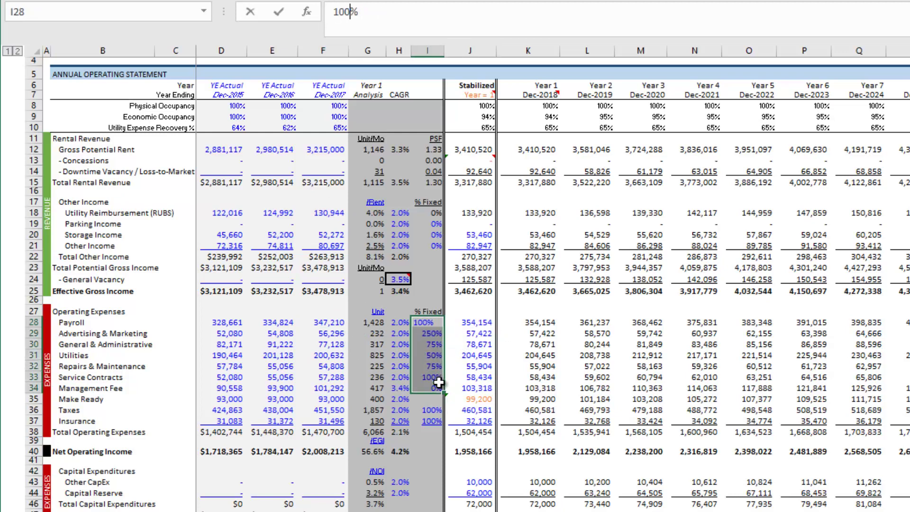
pyautogui.hotkey('ctrl', 'Return')
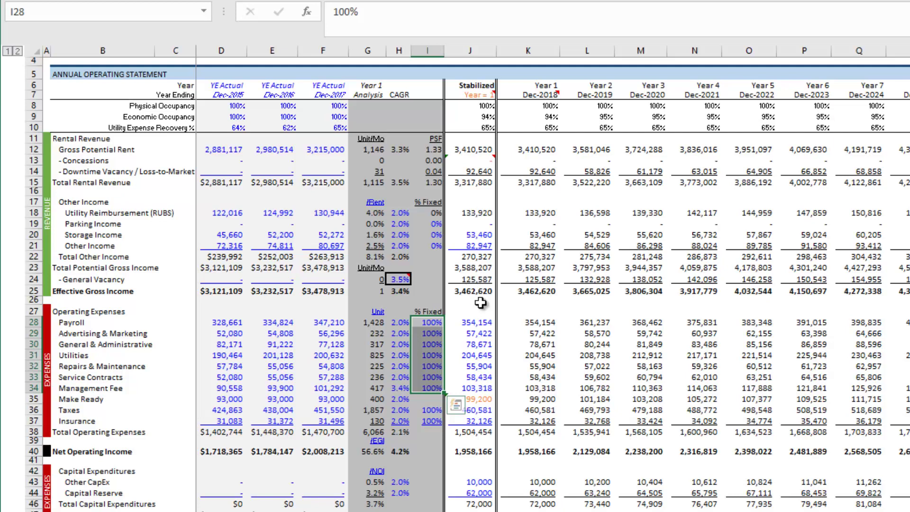
# Set stabilized Management Fee to 3% of stabilized Effective Gross Income, using =J25*.03.
pyautogui.click(482, 388)
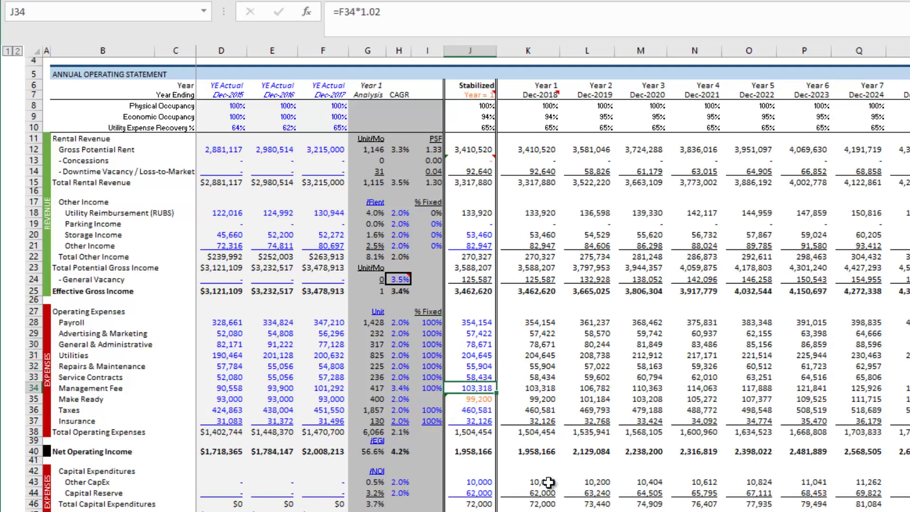
pyautogui.write('=')
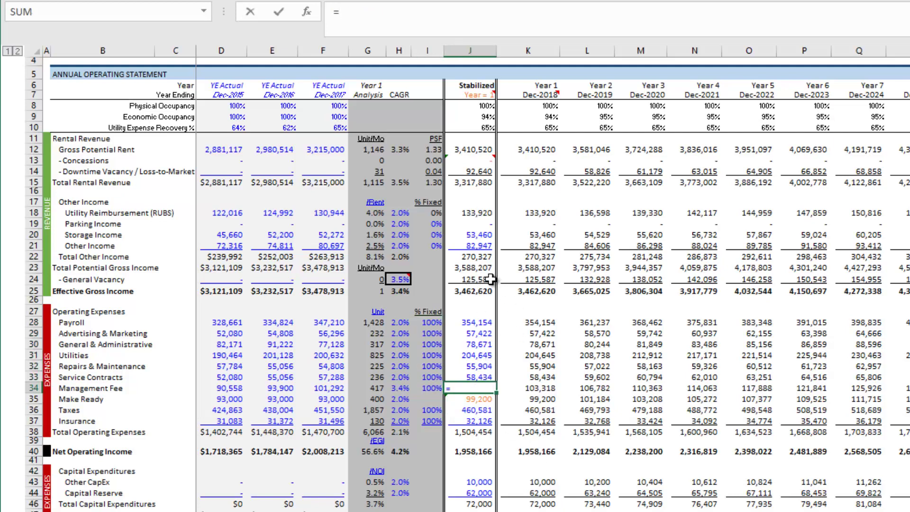
pyautogui.click(476, 291)
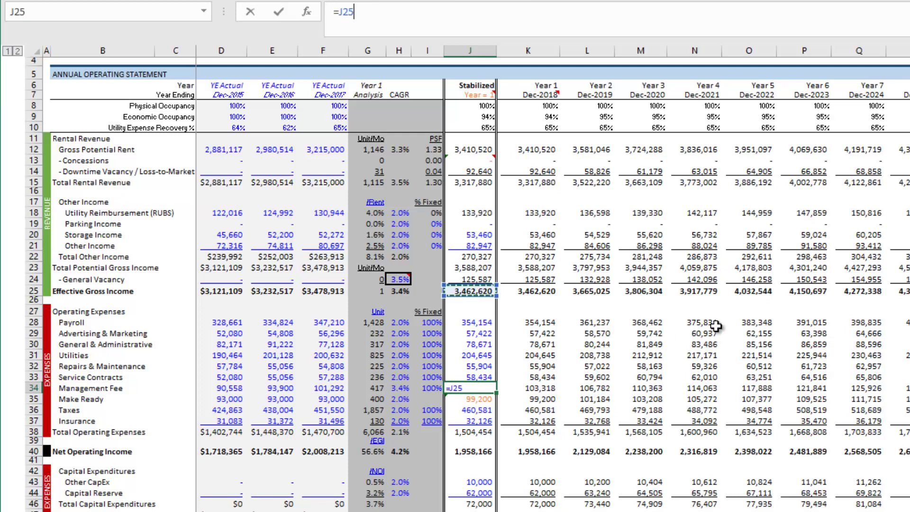
pyautogui.write('*.03')
pyautogui.press('Return')
pyautogui.press('Up')
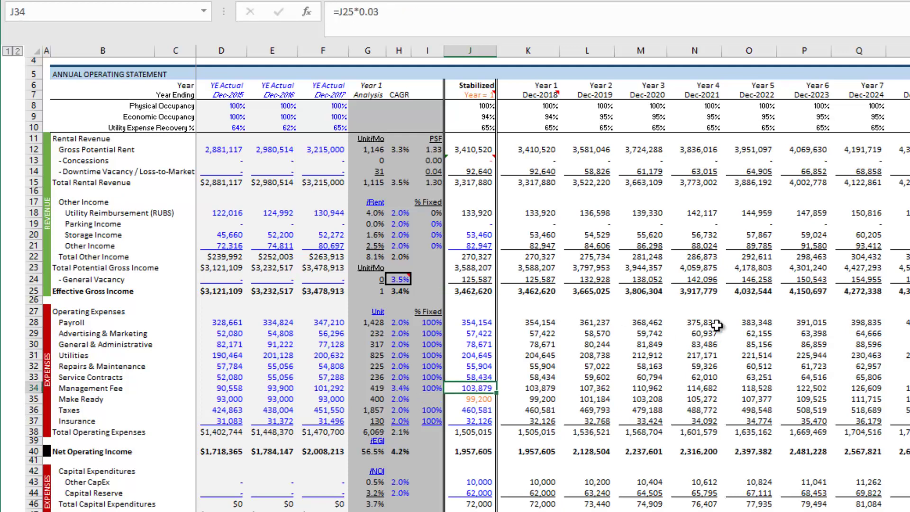
# Check the CAGR growth rates of the operating expense lines above Management Fee.
pyautogui.press('Left')
pyautogui.press('Left')
pyautogui.press('Up')
pyautogui.press('Up')
pyautogui.press('Up')
pyautogui.press('Up')
pyautogui.press('Up')
pyautogui.press('Up')
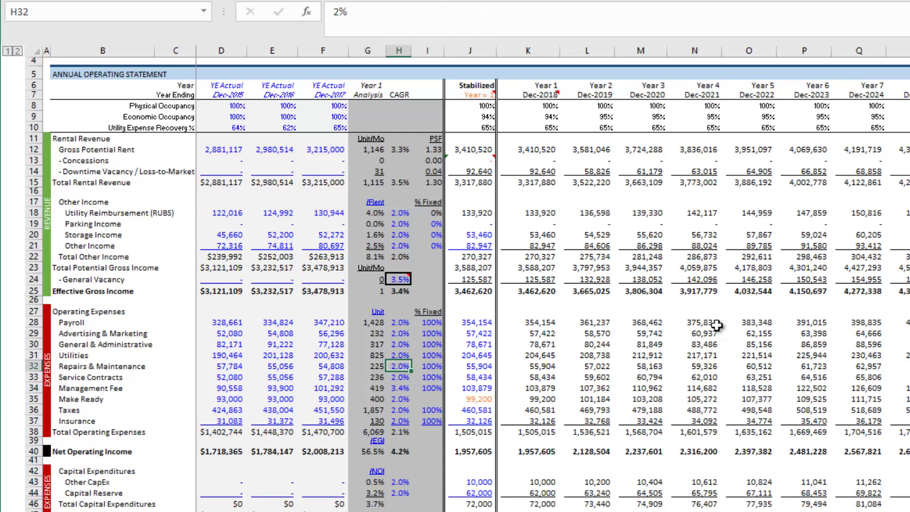
# Link the Management Fee growth rate to the Effective Gross Income CAGR with the formula =H25.
pyautogui.press('Down')
pyautogui.press('Down')
pyautogui.press('Down')
pyautogui.press('Down')
pyautogui.press('Down')
pyautogui.press('Down')
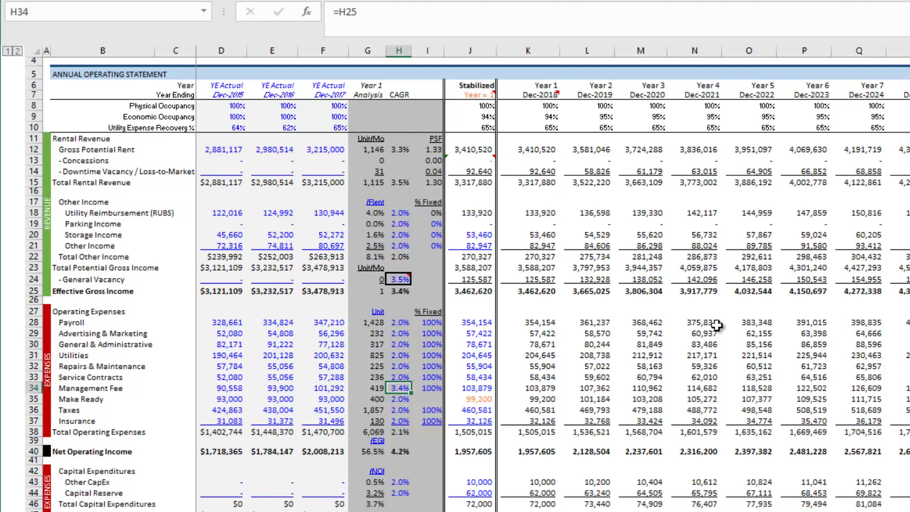
pyautogui.write('=')
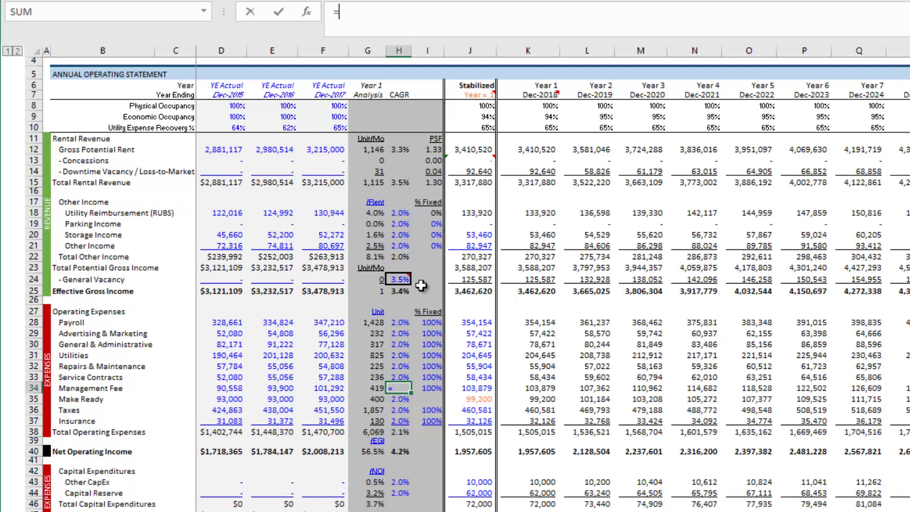
pyautogui.click(400, 290)
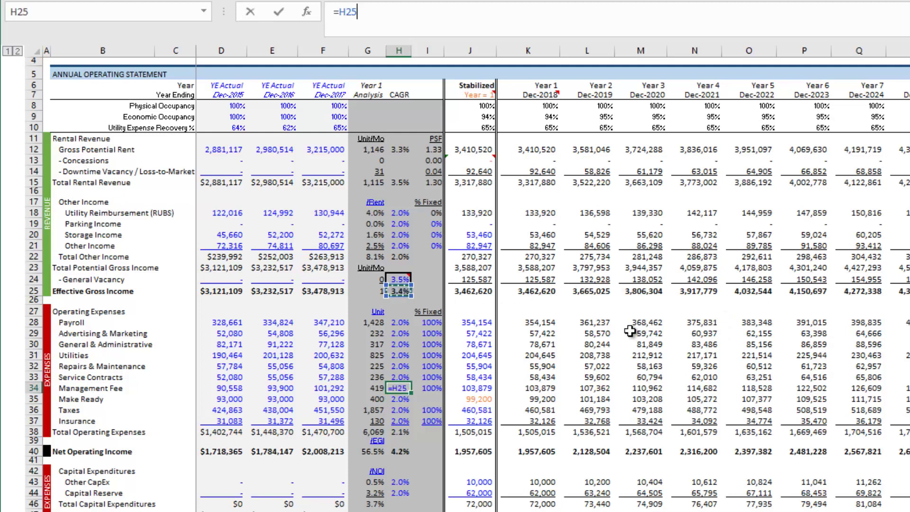
pyautogui.press('Return')
pyautogui.press('Up')
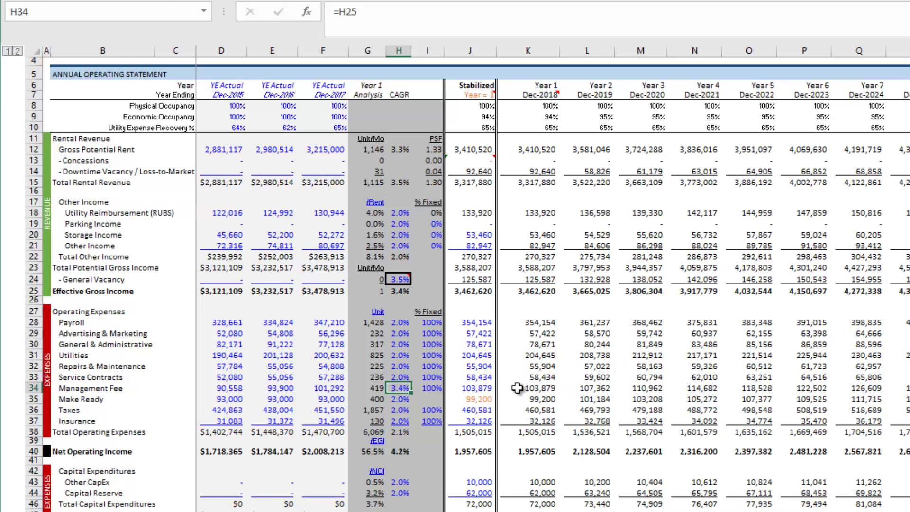
# Compare the Management Fee and Effective Gross Income projections, and review their stabilized fee formula and CAGR cells.
pyautogui.moveTo(537, 387); pyautogui.dragTo(901, 389)
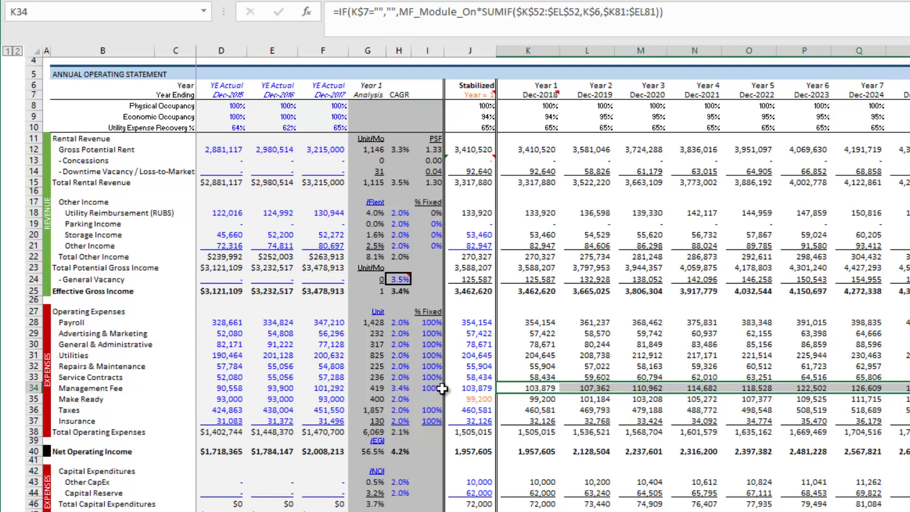
pyautogui.moveTo(541, 287); pyautogui.dragTo(908, 291)
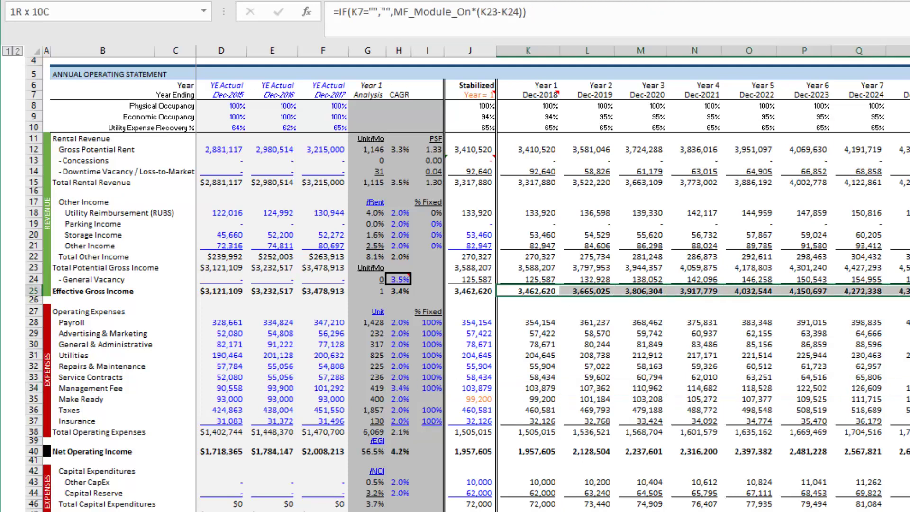
pyautogui.click(475, 389)
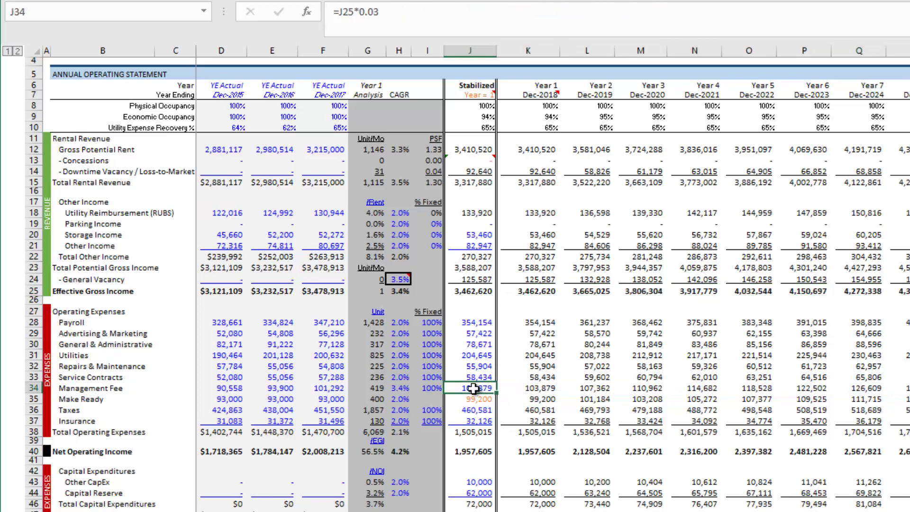
pyautogui.click(402, 387)
pyautogui.click(400, 291)
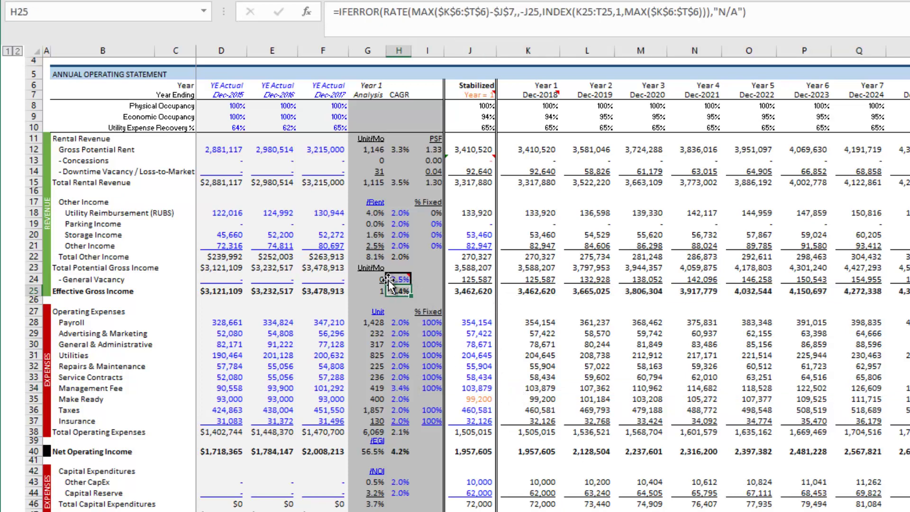
# Examine the stabilized Management Fee and Make Ready formulas, and trace Make Ready's reference to the stabilized year in J7.
pyautogui.click(481, 389)
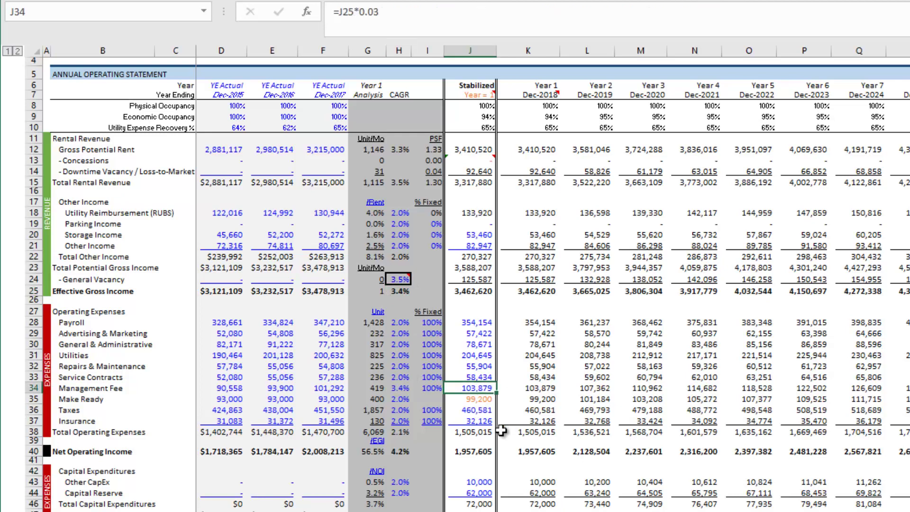
pyautogui.click(484, 399)
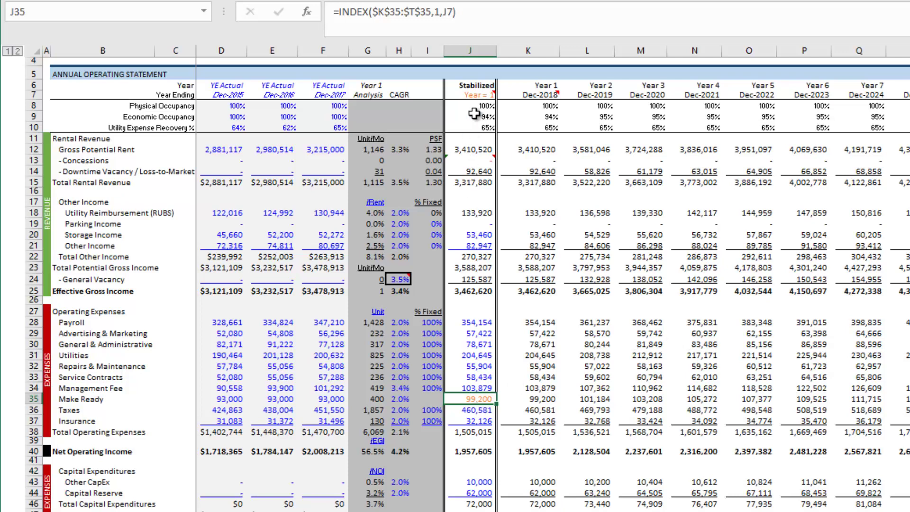
pyautogui.click(476, 93)
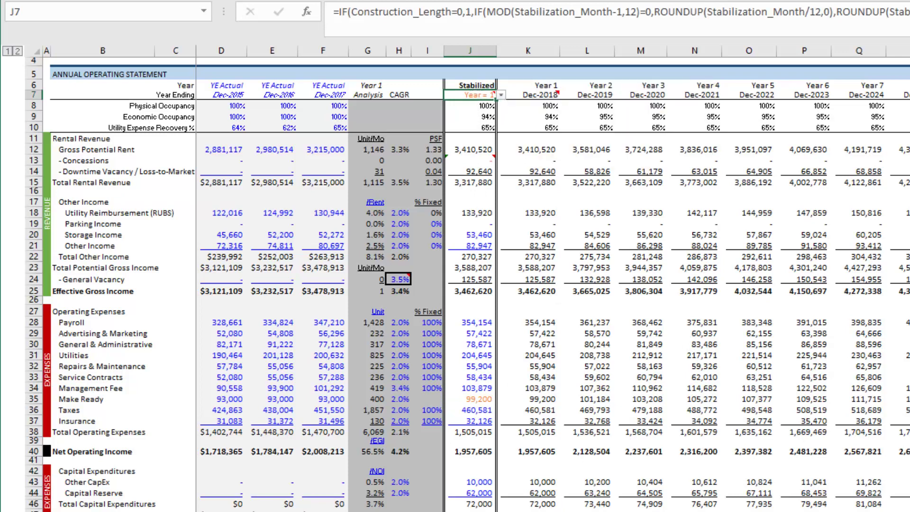
pyautogui.click(479, 398)
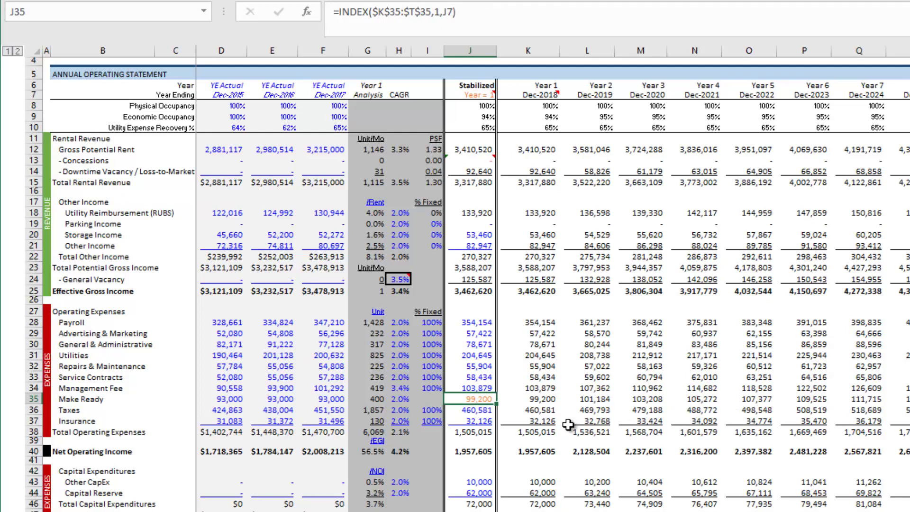
pyautogui.click(475, 95)
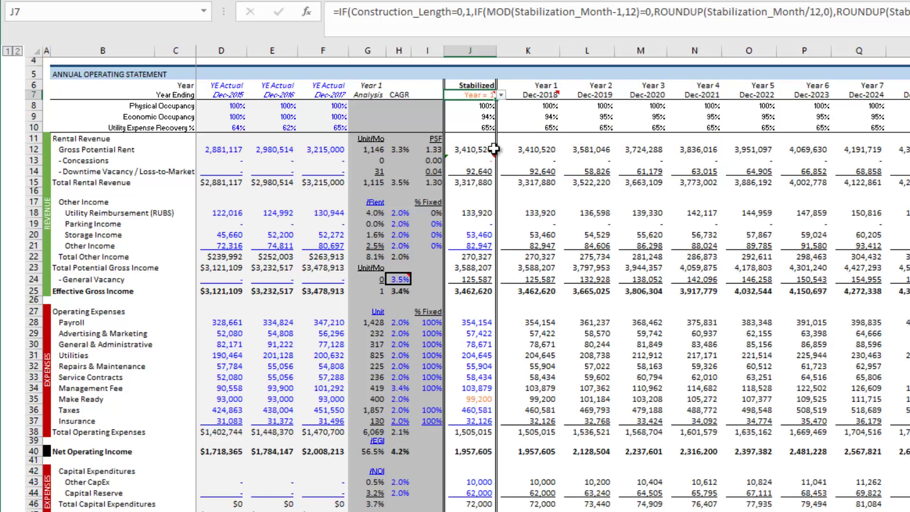
pyautogui.moveTo(475, 94)
pyautogui.moveTo(489, 158)
pyautogui.click(482, 399)
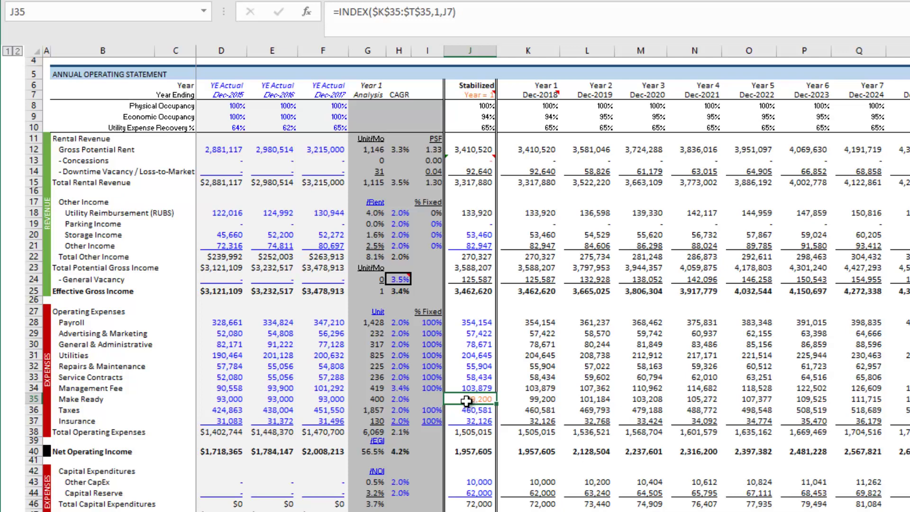
# Compare Make Ready's annual projections with its stabilized formula and its CAGR cell.
pyautogui.click(526, 399)
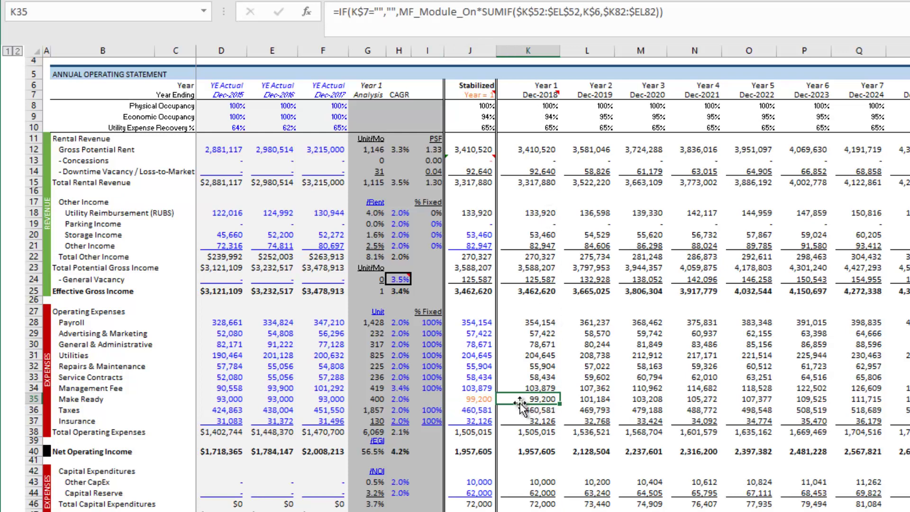
pyautogui.click(484, 400)
pyautogui.click(545, 401)
pyautogui.moveTo(887, 402); pyautogui.dragTo(521, 404)
pyautogui.click(409, 400)
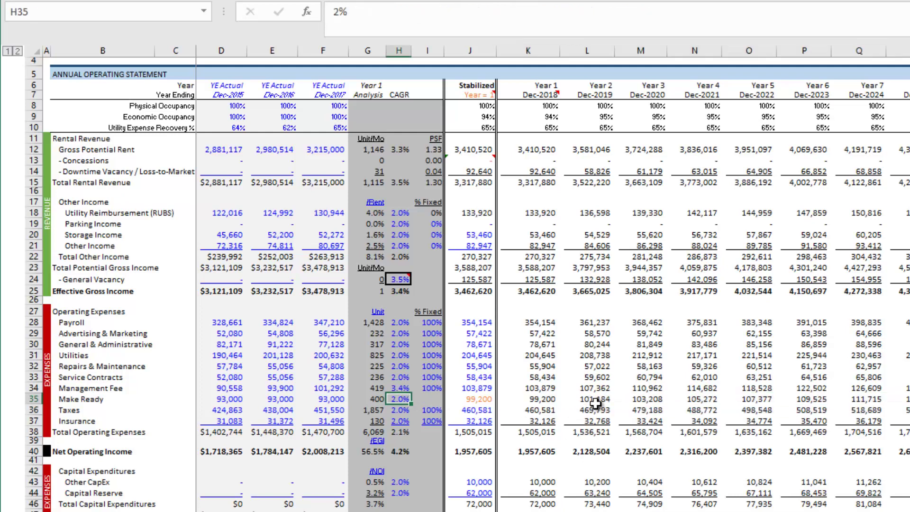
pyautogui.click(492, 401)
# Set the stabilized Other CapEx under Capital Expenditures to 0.
pyautogui.scroll(-2, 494, 403)
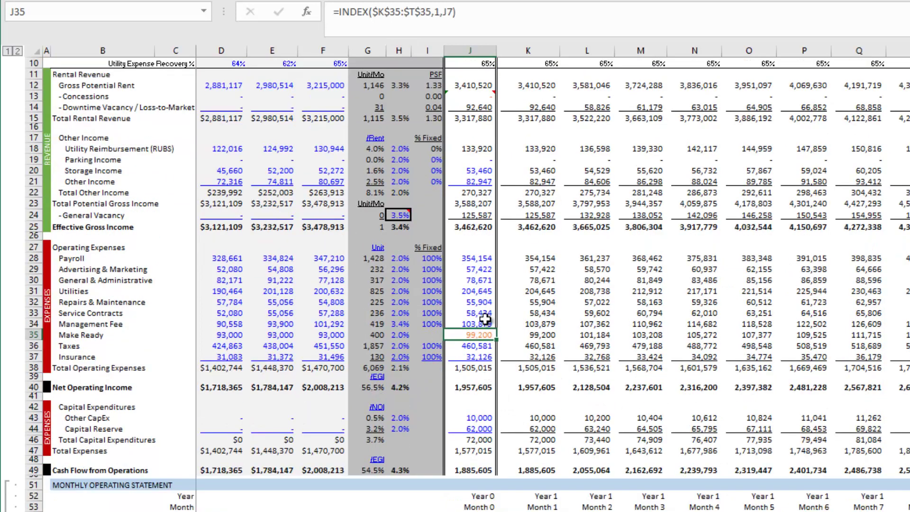
pyautogui.click(474, 419)
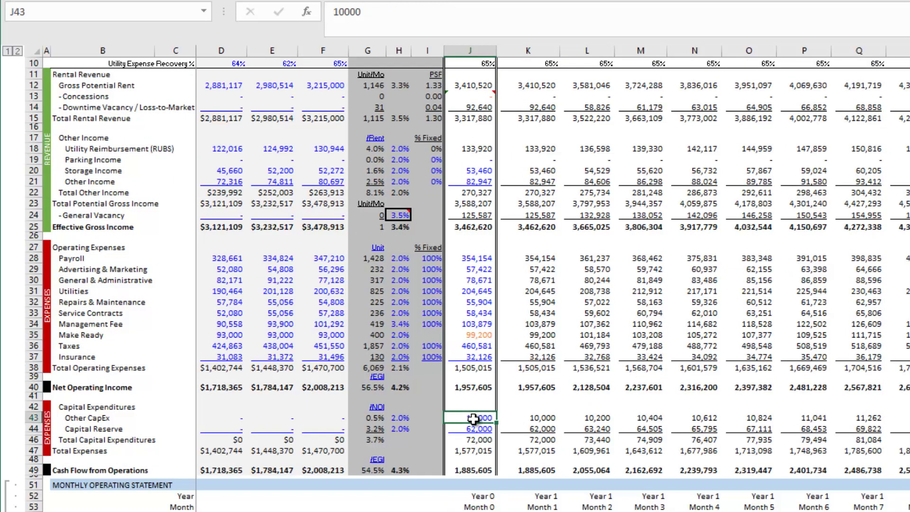
pyautogui.write('0')
pyautogui.press('Return')
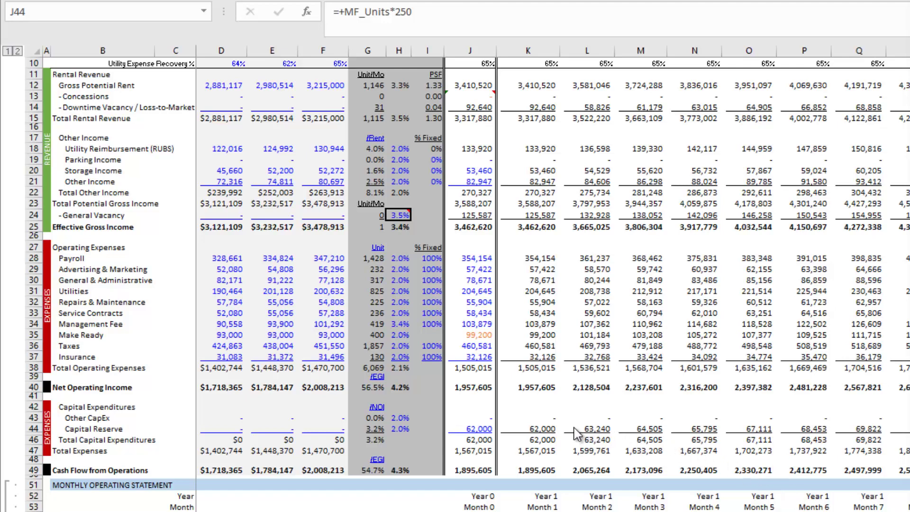
# Set the stabilized Capital Reserve to 250 per unit with the formula +250*MF_Units.
pyautogui.click(479, 428)
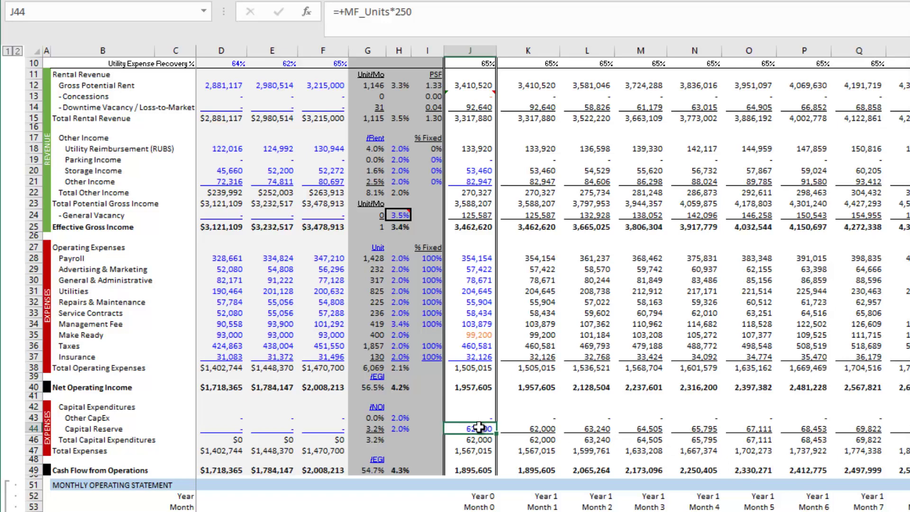
pyautogui.write('+250')
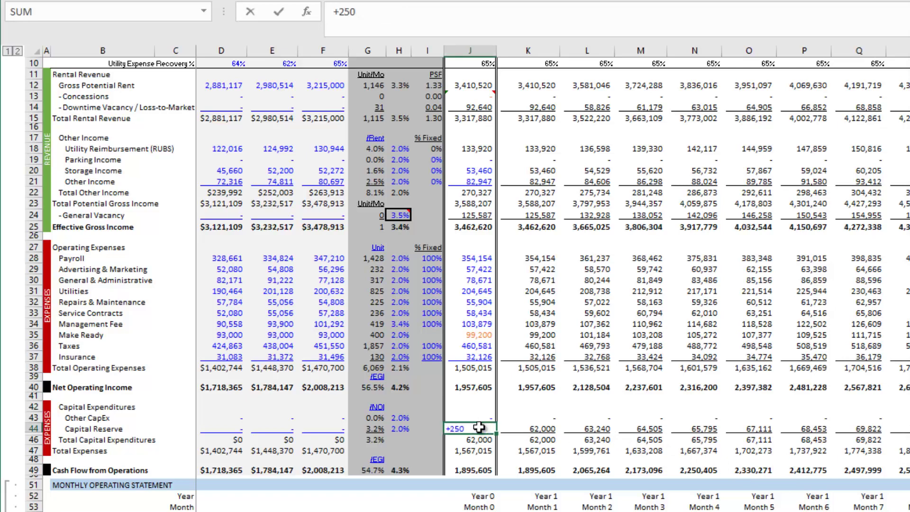
pyautogui.write('*MF_')
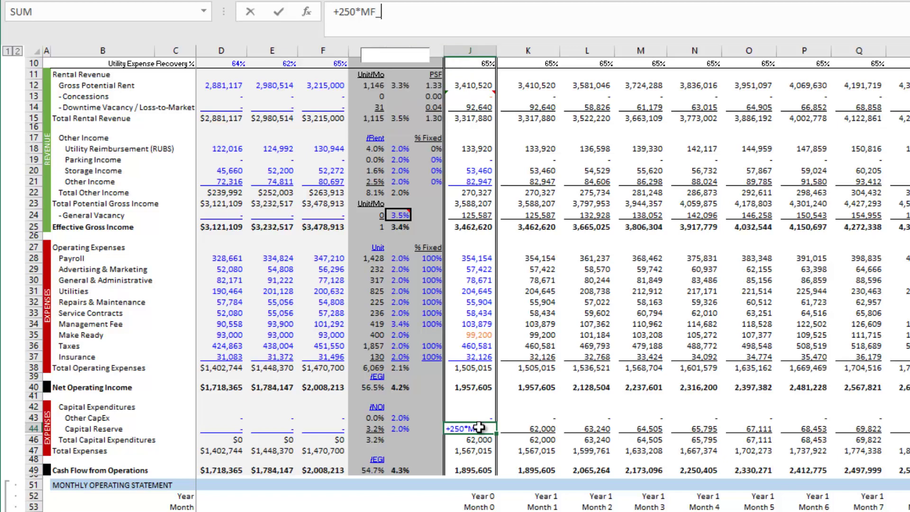
pyautogui.write('UNIT')
pyautogui.press('Tab')
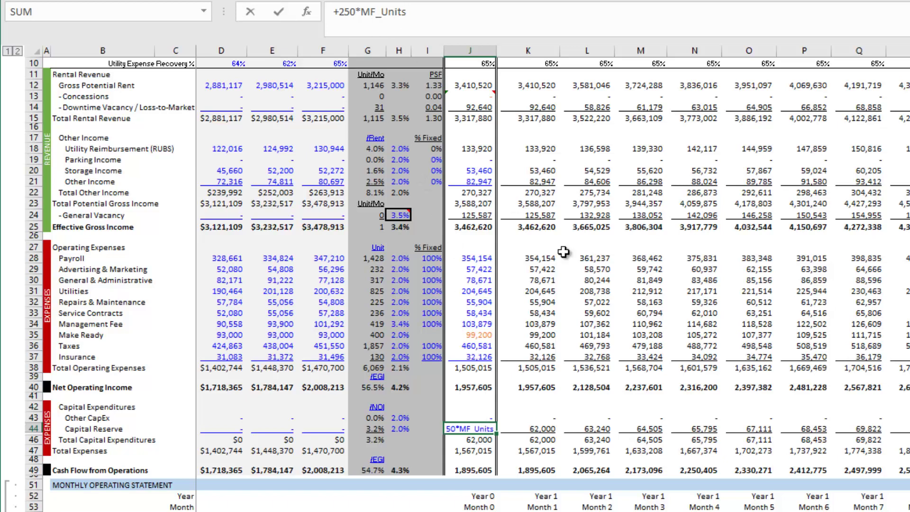
pyautogui.press('Return')
pyautogui.press('Up')
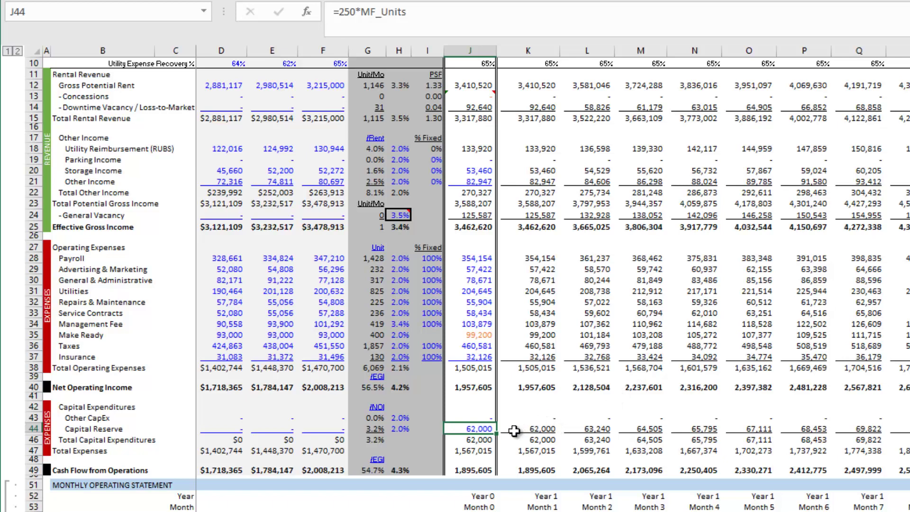
# Compare the annual operating expense projections with the monthly operating statement that feeds their SUMIF formulas.
pyautogui.scroll(3, 517, 430)
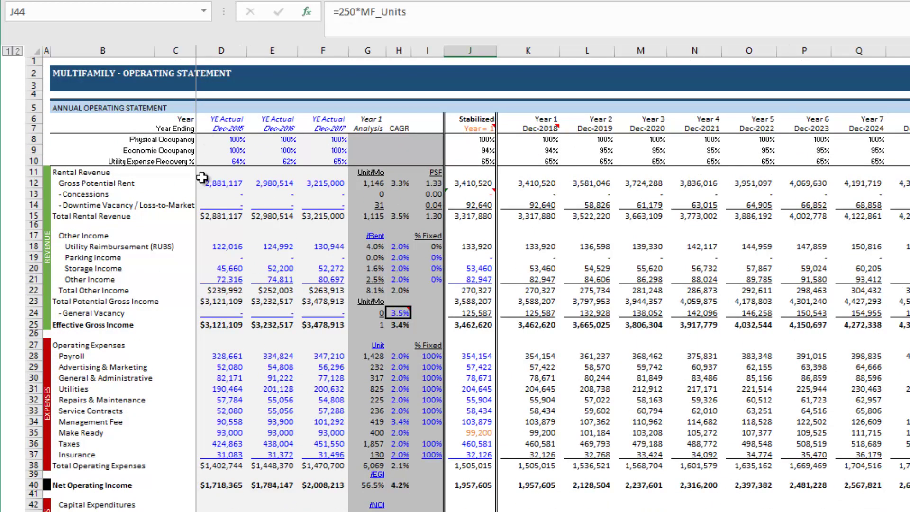
pyautogui.moveTo(534, 359); pyautogui.dragTo(605, 410)
pyautogui.click(645, 400)
pyautogui.scroll(-11, 563, 380)
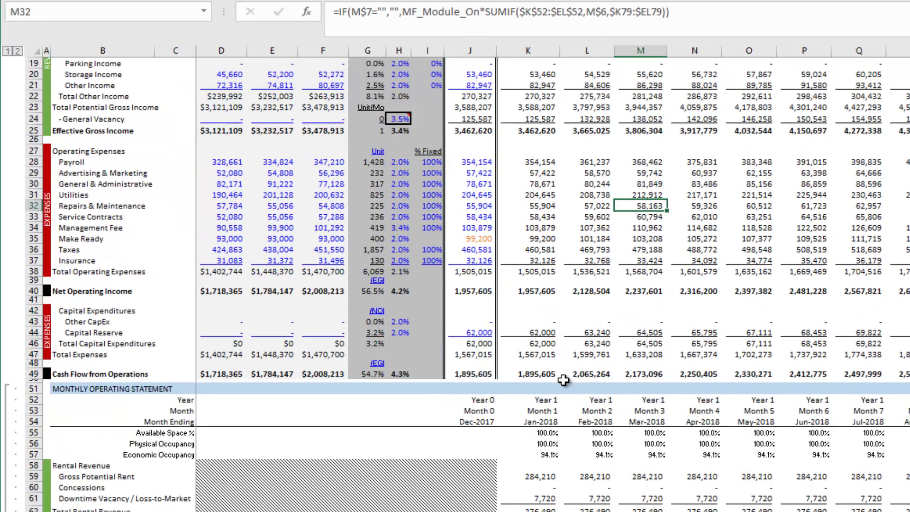
pyautogui.moveTo(546, 509); pyautogui.dragTo(754, 509)
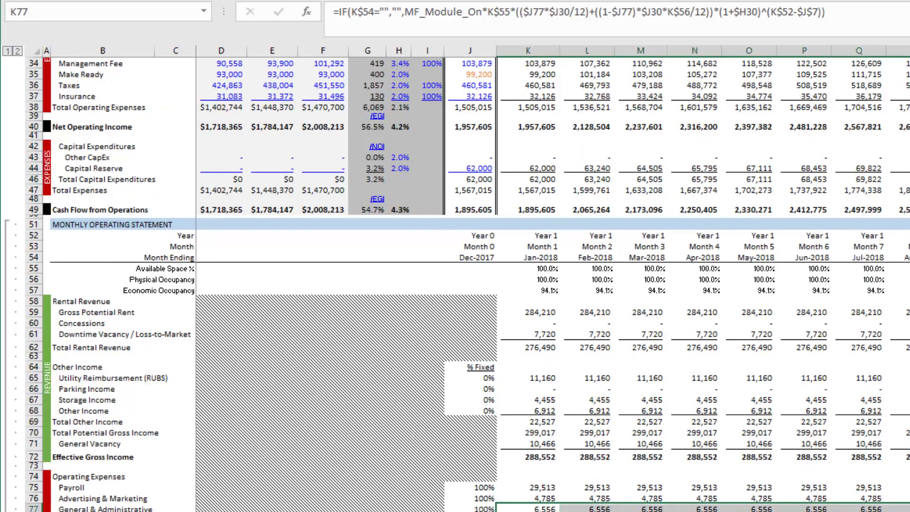
pyautogui.scroll(11, 654, 488)
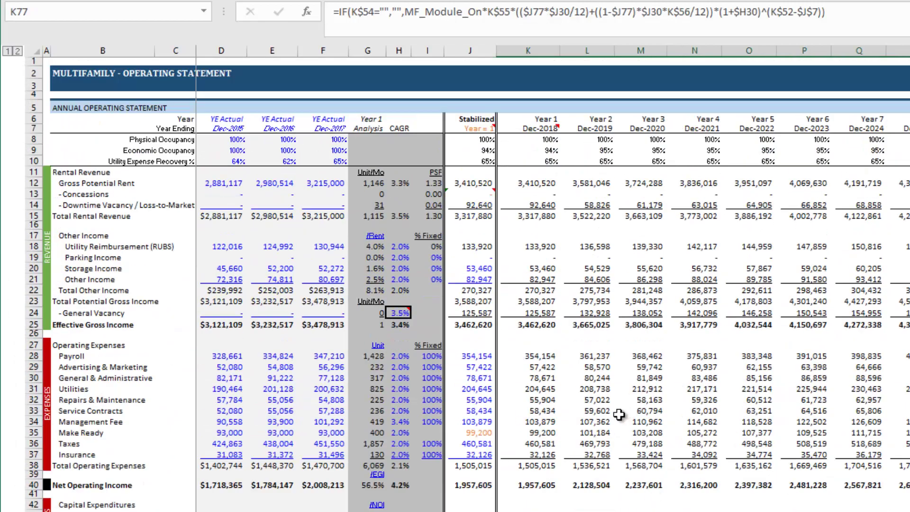
pyautogui.scroll(-3, 626, 413)
pyautogui.scroll(3, 617, 399)
pyautogui.moveTo(547, 365); pyautogui.dragTo(770, 443)
pyautogui.click(792, 386)
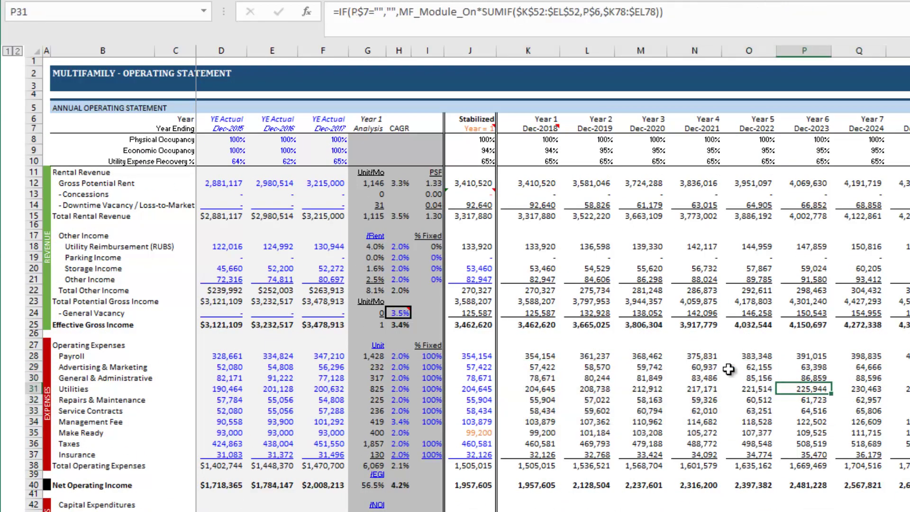
# Review the monthly operating statement down to Cash Flow from Operations, including the Management Fee formula for Month 3.
pyautogui.scroll(-13, 653, 336)
pyautogui.scroll(-1, 676, 394)
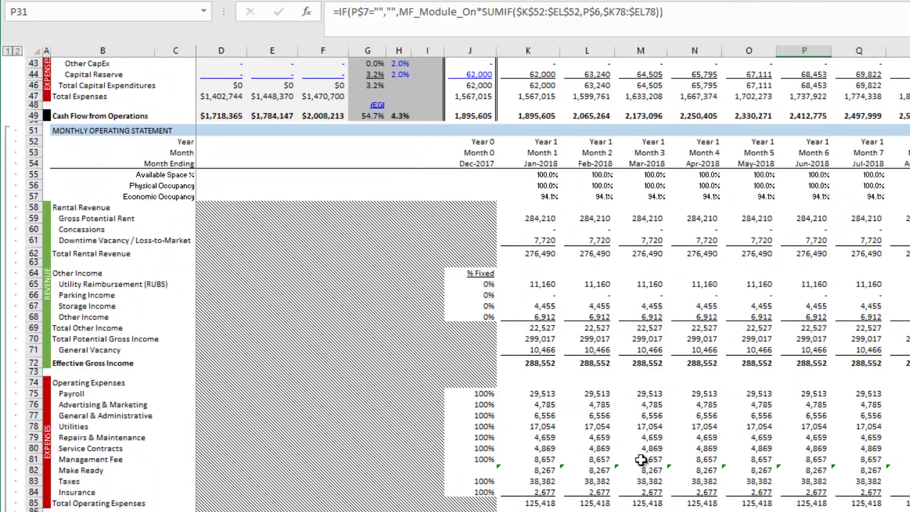
pyautogui.click(648, 459)
pyautogui.scroll(1, 605, 417)
pyautogui.scroll(-7, 605, 416)
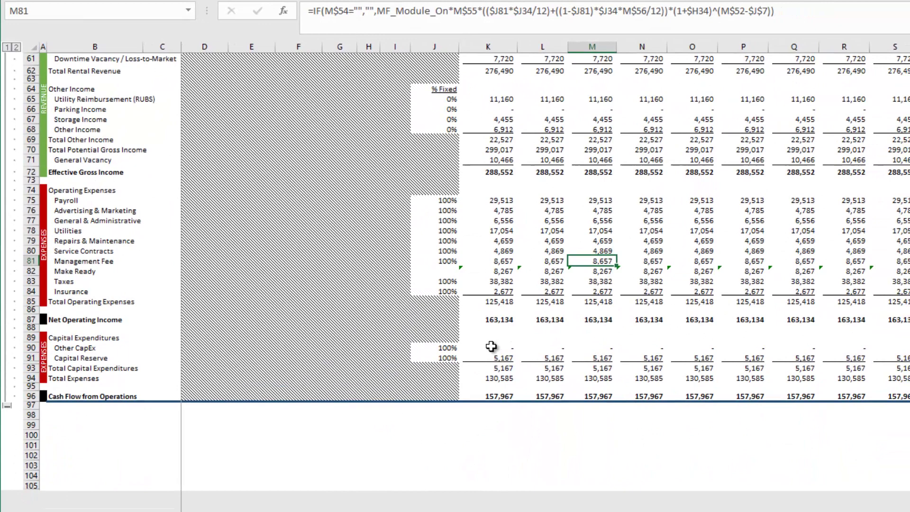
# Highlight the monthly Other CapEx cells in yellow for Months 1 through 24, starting at K90.
pyautogui.click(492, 347)
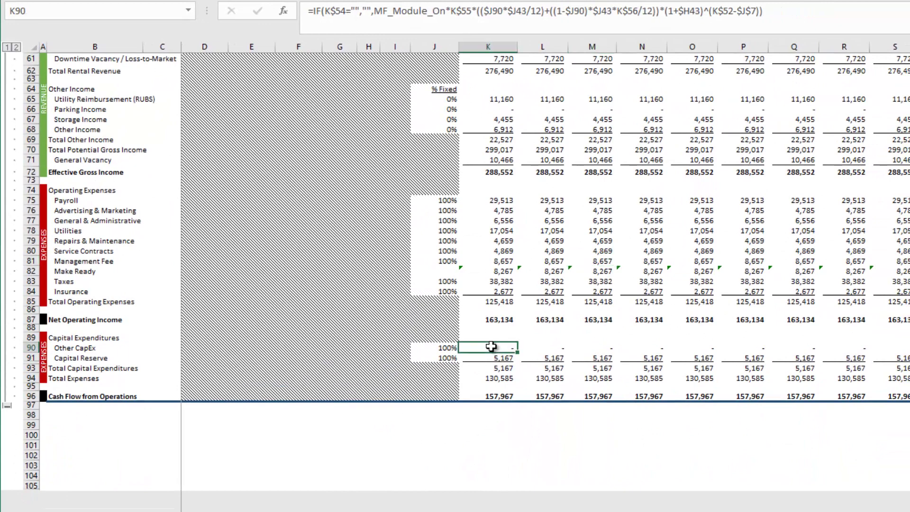
pyautogui.moveTo(521, 348); pyautogui.dragTo(599, 348)
pyautogui.scroll(4, 599, 351)
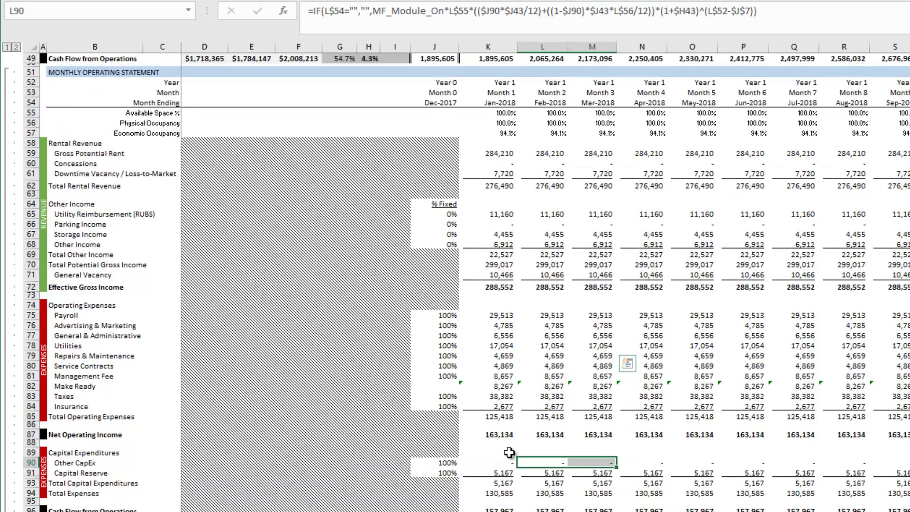
pyautogui.moveTo(504, 466); pyautogui.dragTo(906, 465)
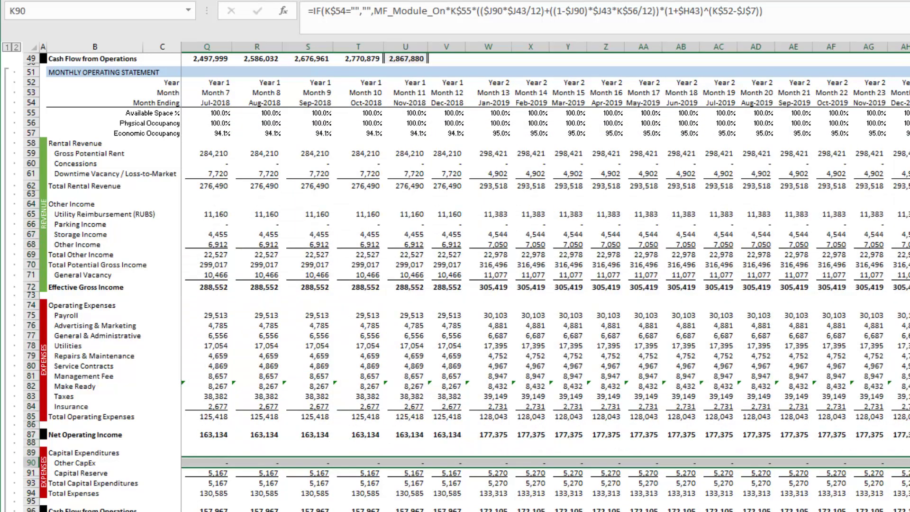
pyautogui.press('F4')
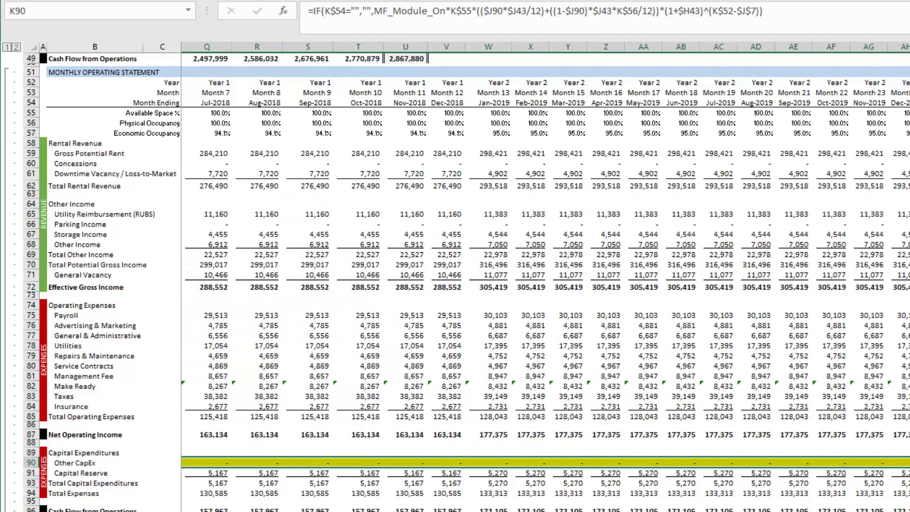
pyautogui.hscroll(-5, 619, 503)
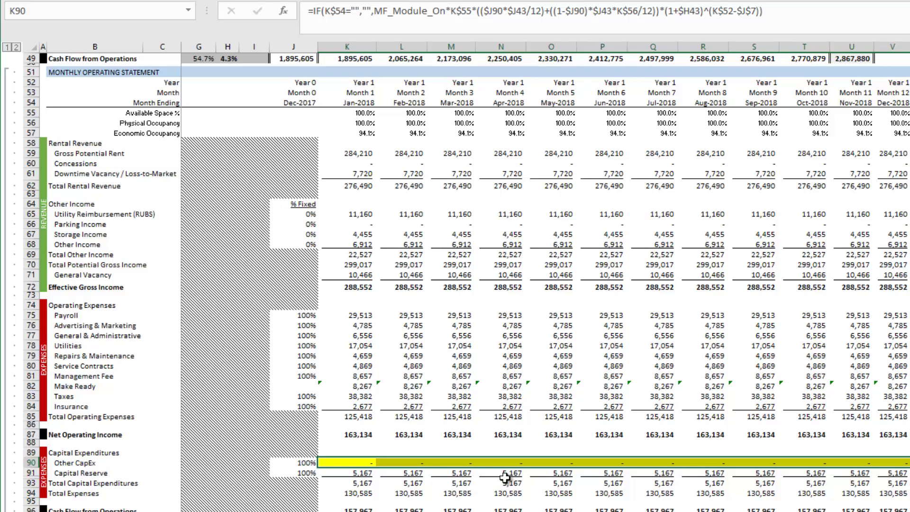
# Override all highlighted monthly Other CapEx cells with the formula =1600000/24.
pyautogui.write('1')
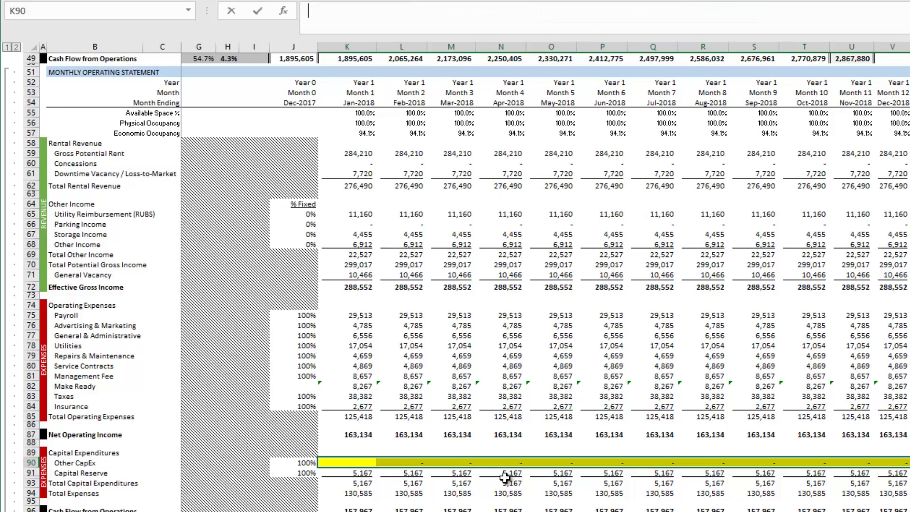
pyautogui.write('=1600000')
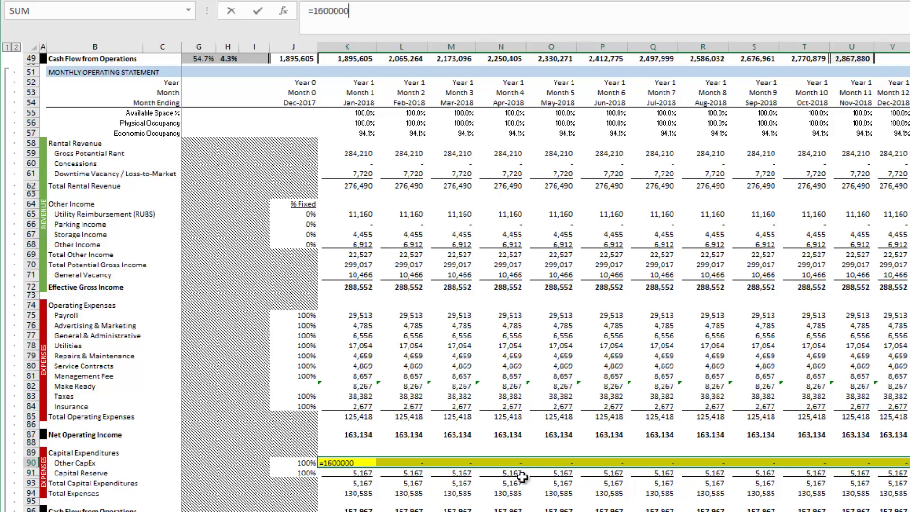
pyautogui.write('/24')
pyautogui.hotkey('ctrl', 'Return')
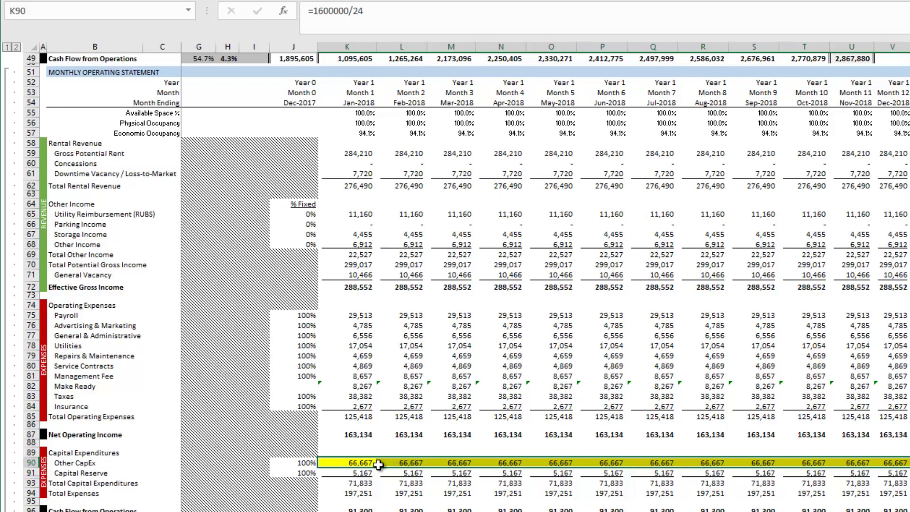
# Check month by month that the Other CapEx override formula covers the highlighted cells from Month 1 onward.
pyautogui.click(364, 464)
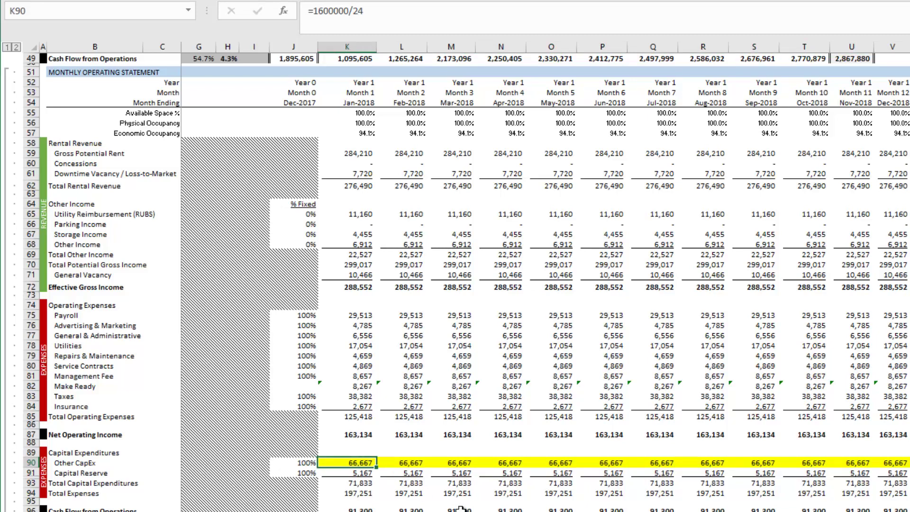
pyautogui.press('Right')
pyautogui.press('Right')
pyautogui.press('Right')
pyautogui.press('Right')
pyautogui.press('Right')
pyautogui.press('Right')
pyautogui.press('Right')
pyautogui.press('Right')
pyautogui.press('Right')
pyautogui.press('Right')
pyautogui.press('Right')
pyautogui.press('Right')
pyautogui.press('Right')
pyautogui.press('Right')
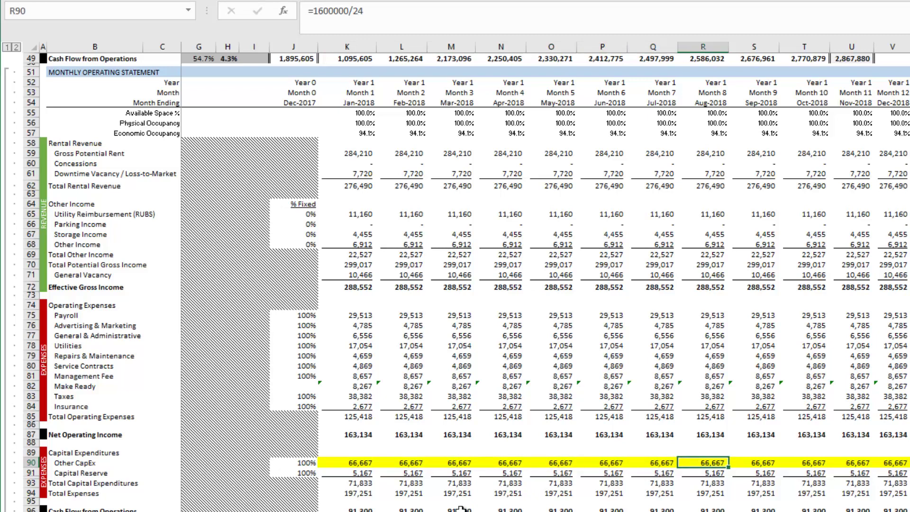
pyautogui.press('Right')
pyautogui.press('Right')
pyautogui.press('Right')
pyautogui.press('Right')
pyautogui.press('Right')
pyautogui.press('Right')
pyautogui.press('Right')
pyautogui.press('Right')
pyautogui.press('Right')
pyautogui.press('Right')
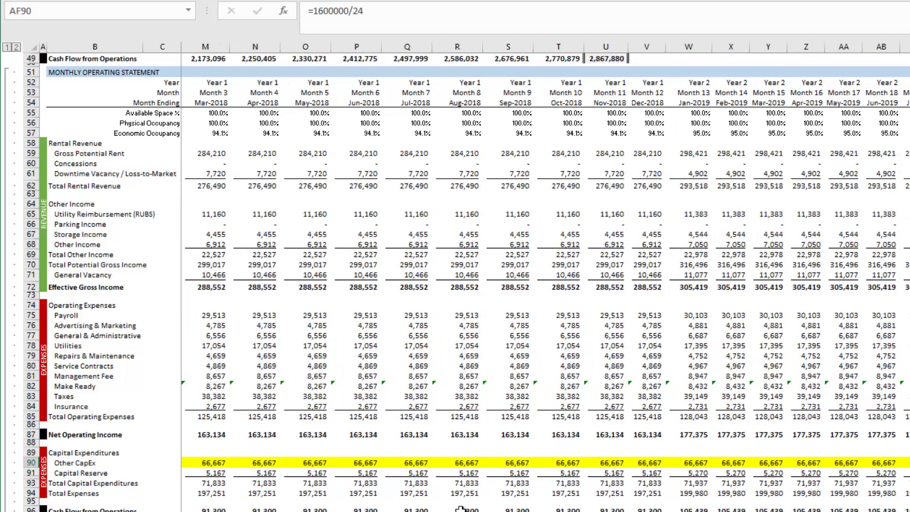
pyautogui.press('Left')
pyautogui.press('Left')
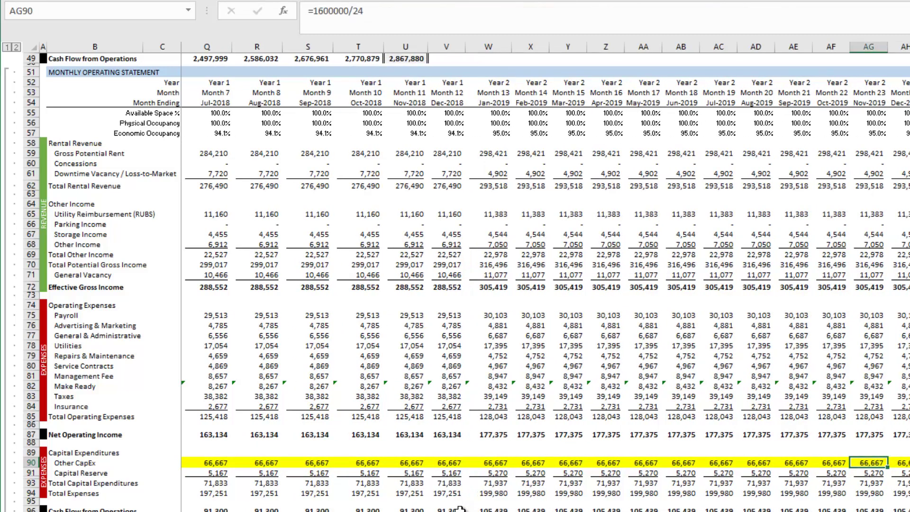
# Check the Year 1 and Year 2 Other CapEx formulas in the annual operating statement.
pyautogui.scroll(16, 437, 376)
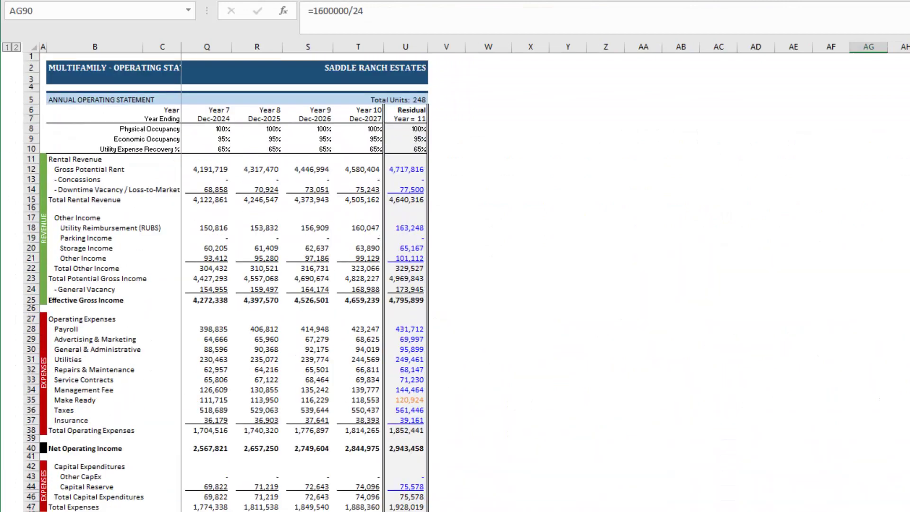
pyautogui.hscroll(-5, 758, 478)
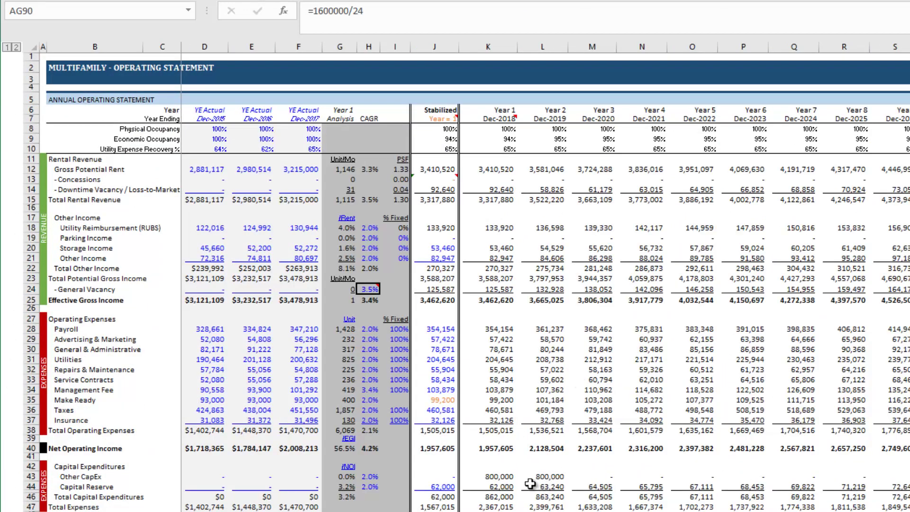
pyautogui.click(498, 477)
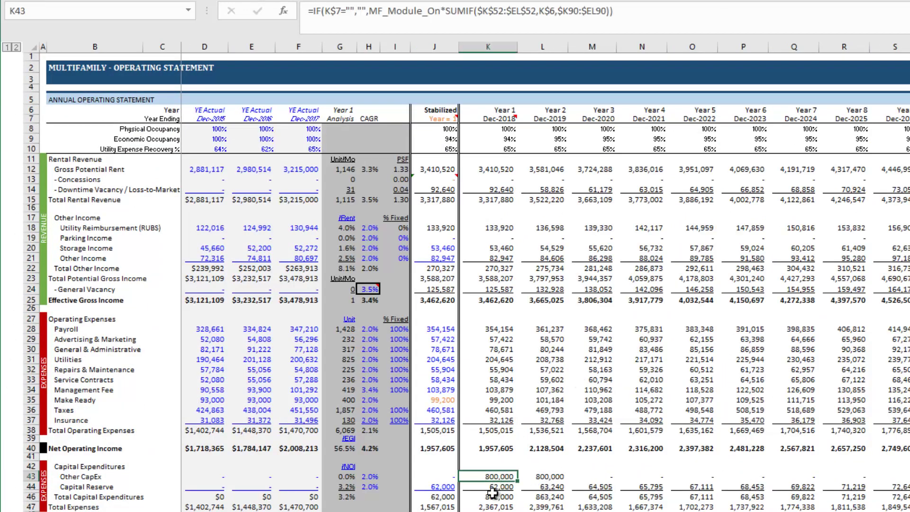
pyautogui.click(544, 478)
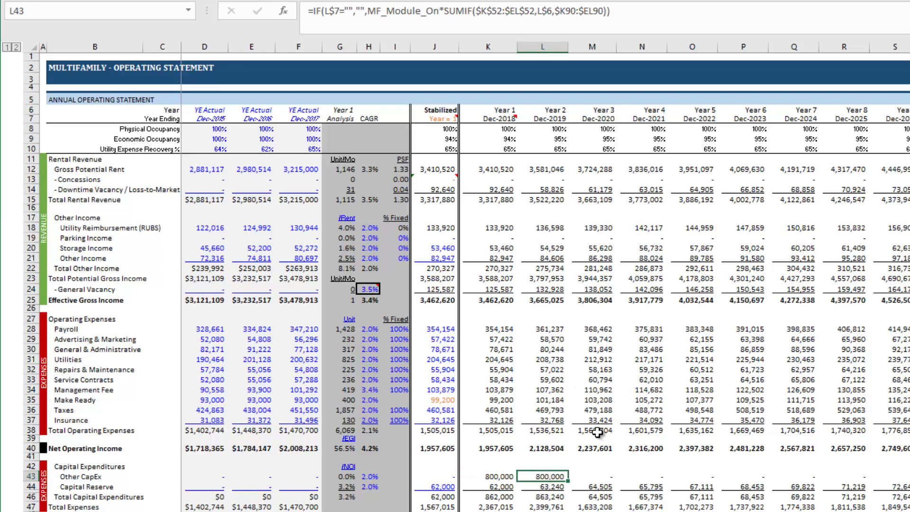
pyautogui.scroll(-1, 583, 432)
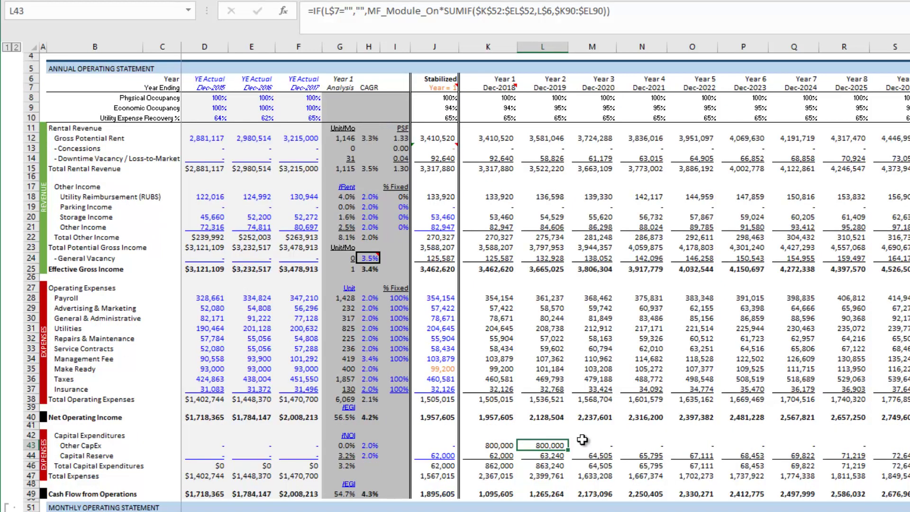
# Examine the Stabilized column's Other CapEx, Capital Reserve, Net Operating Income and Cash Flow from Operations cells.
pyautogui.click(449, 445)
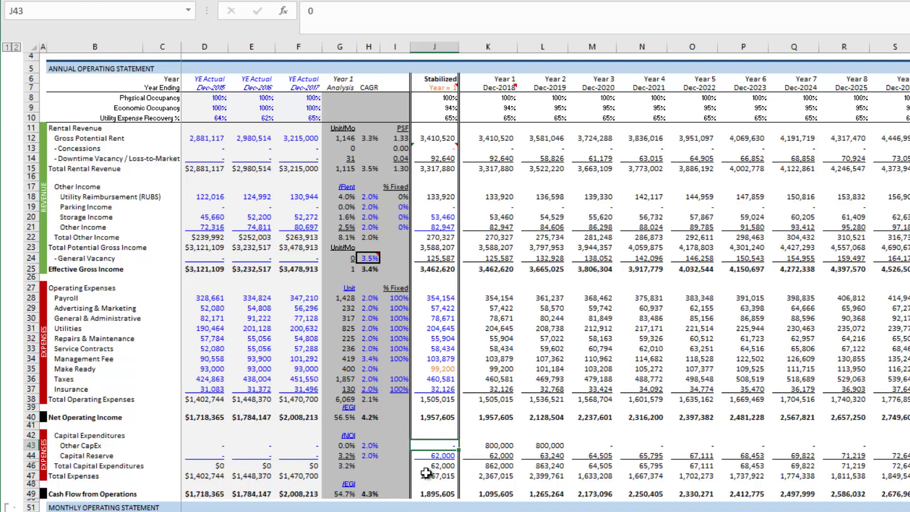
pyautogui.click(441, 456)
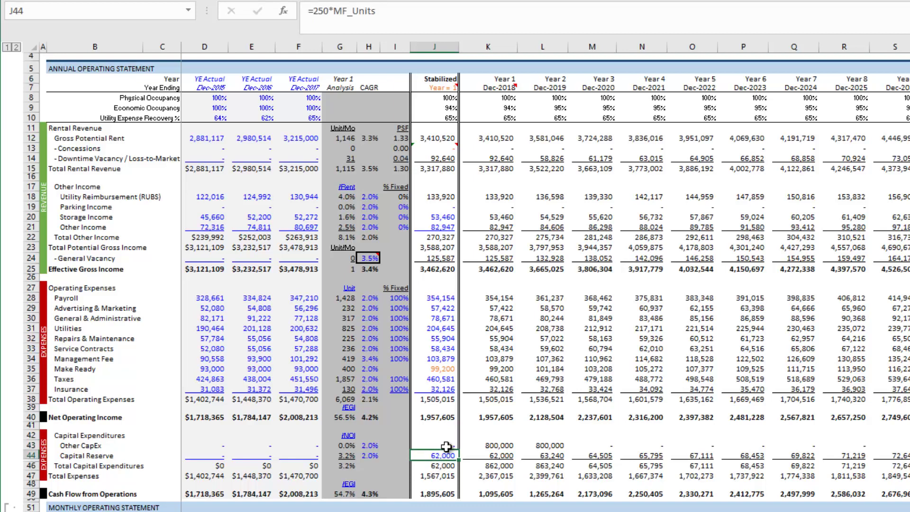
pyautogui.click(446, 445)
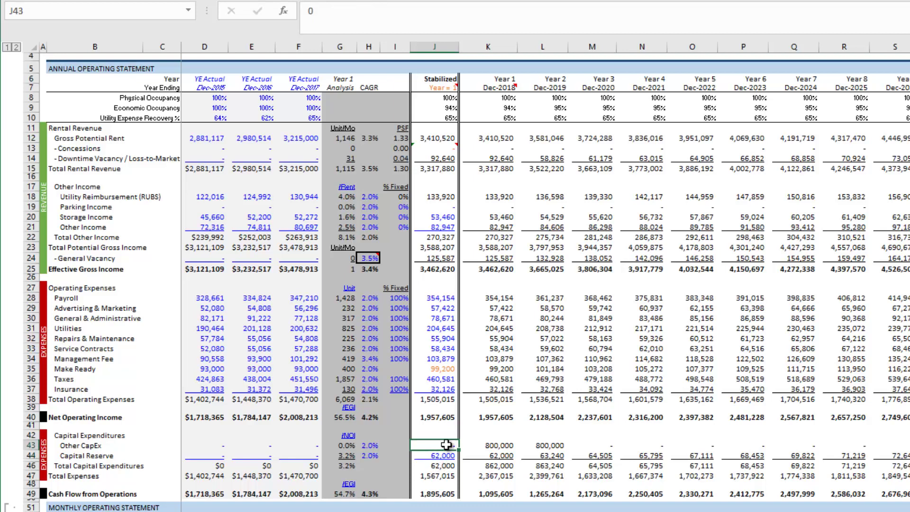
pyautogui.click(441, 418)
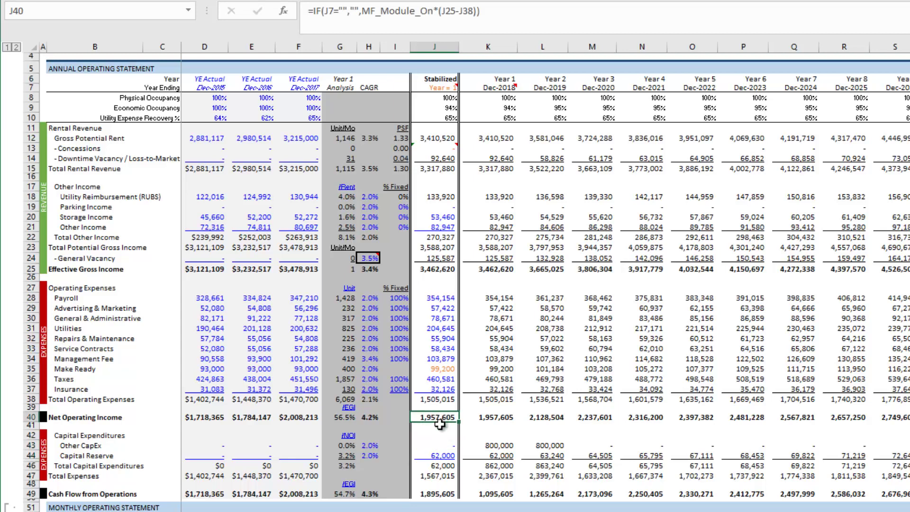
pyautogui.click(448, 446)
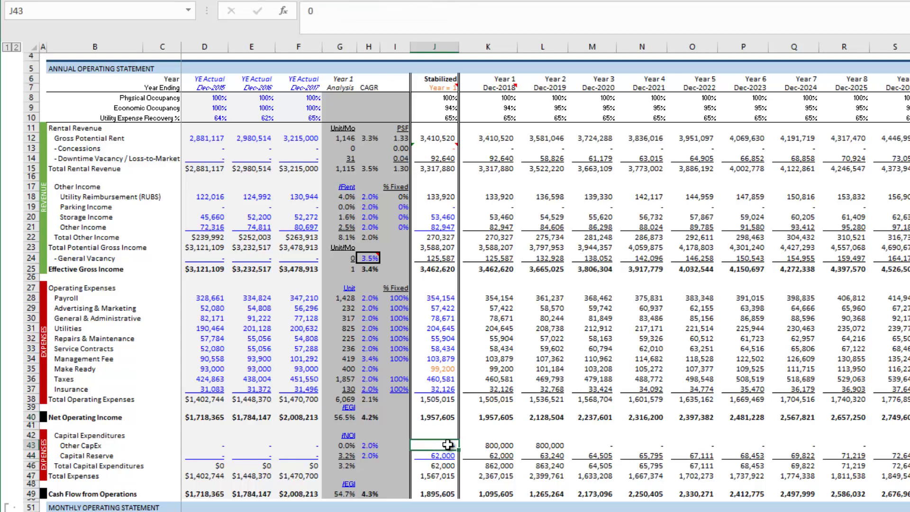
pyautogui.click(441, 493)
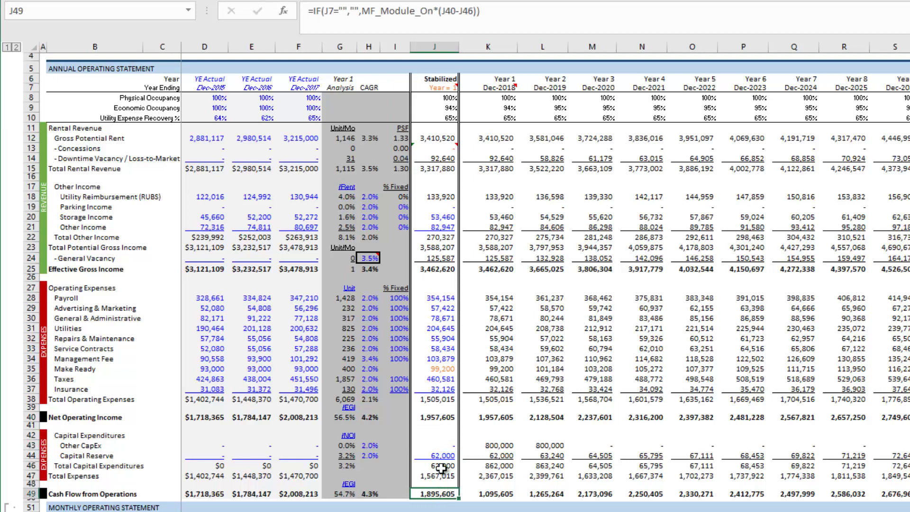
pyautogui.click(440, 446)
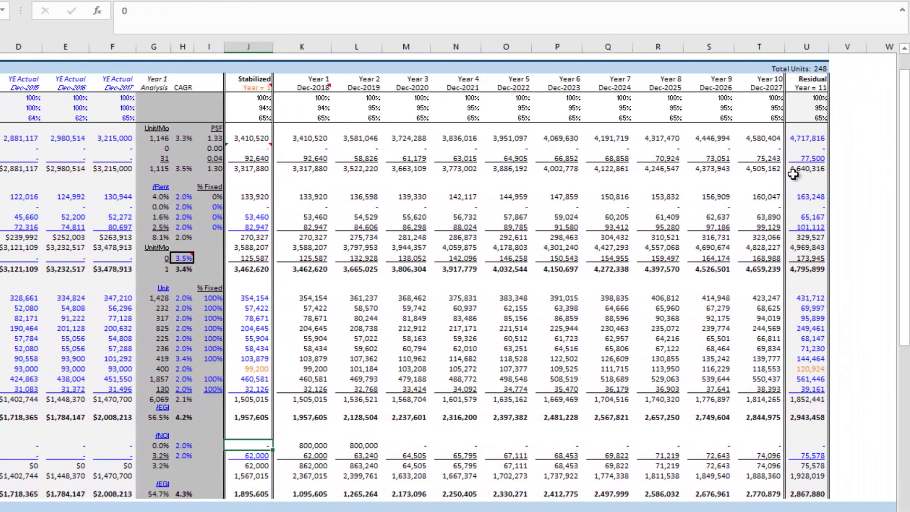
# Compare the revenue formulas in the Residual column with those in the Stabilized column.
pyautogui.click(819, 142)
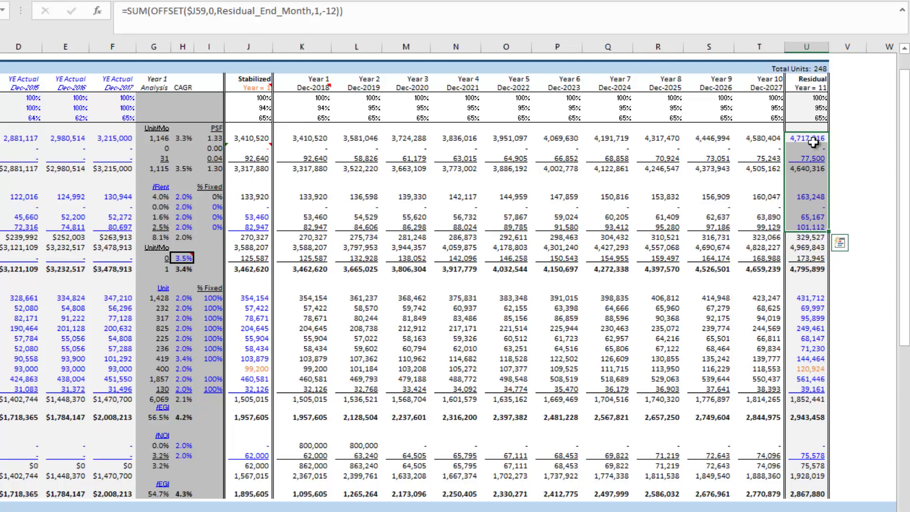
pyautogui.moveTo(264, 144); pyautogui.dragTo(265, 187)
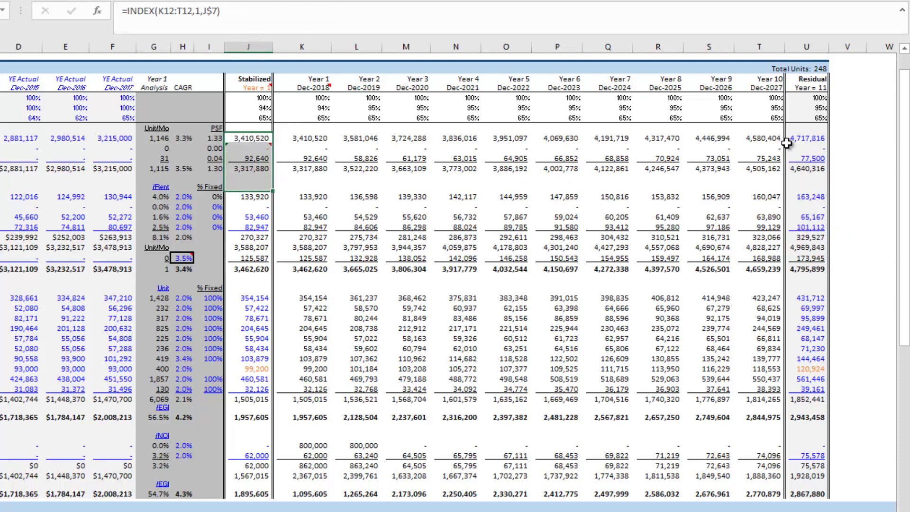
pyautogui.click(806, 142)
pyautogui.moveTo(264, 142); pyautogui.dragTo(265, 201)
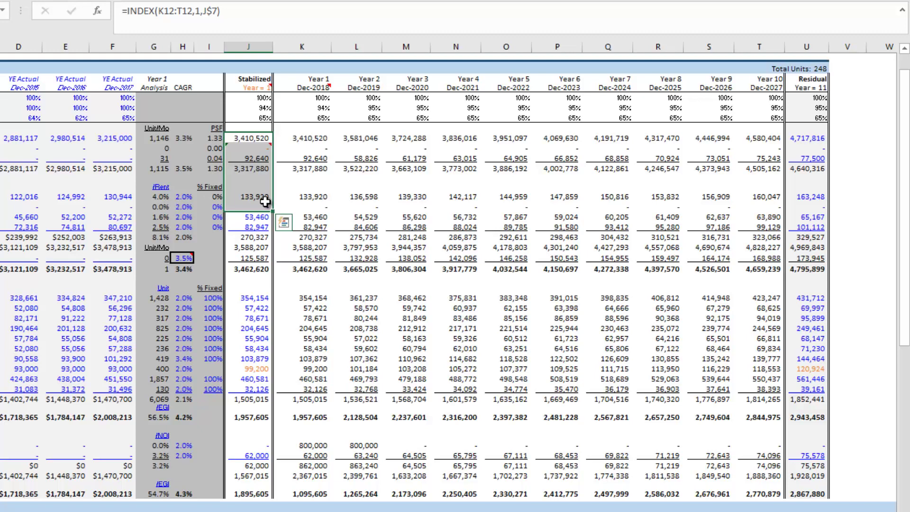
pyautogui.click(804, 149)
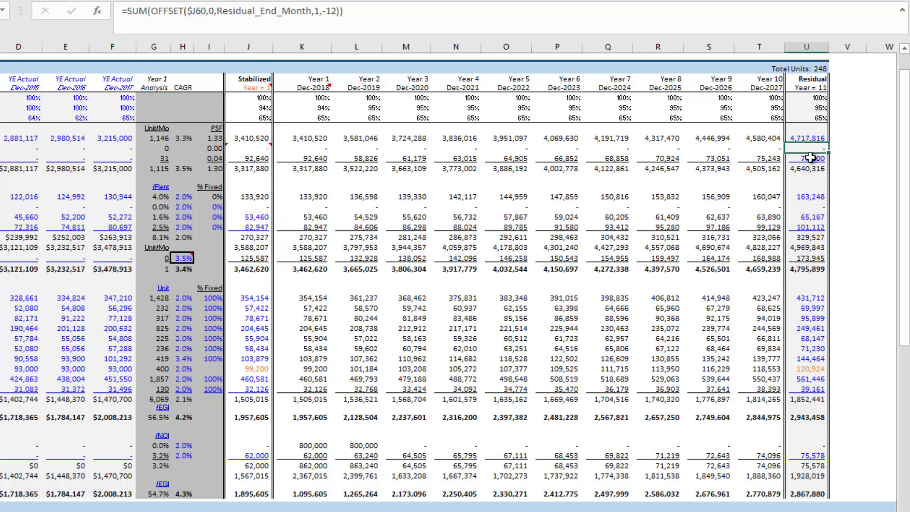
# Override the Residual Gross Potential Rent with the formula =T12, linking it to Year 10.
pyautogui.click(808, 138)
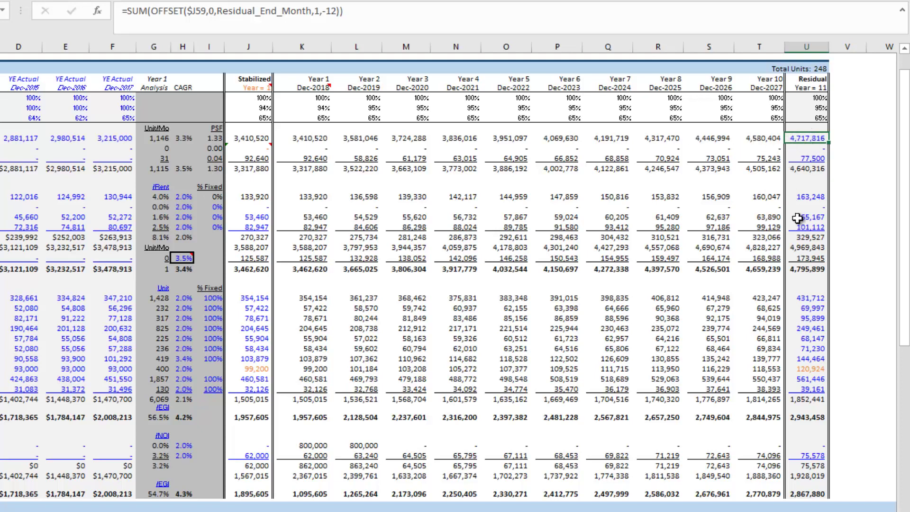
pyautogui.click(702, 139)
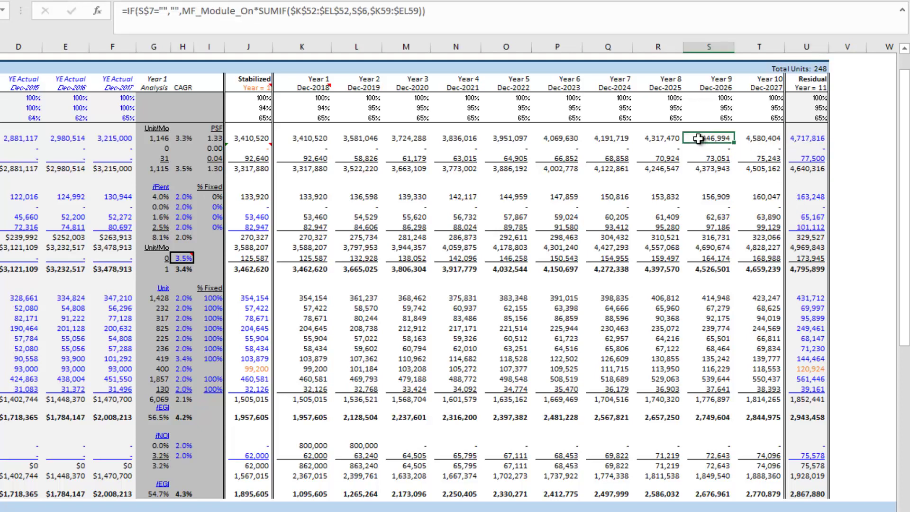
pyautogui.click(757, 142)
pyautogui.click(806, 138)
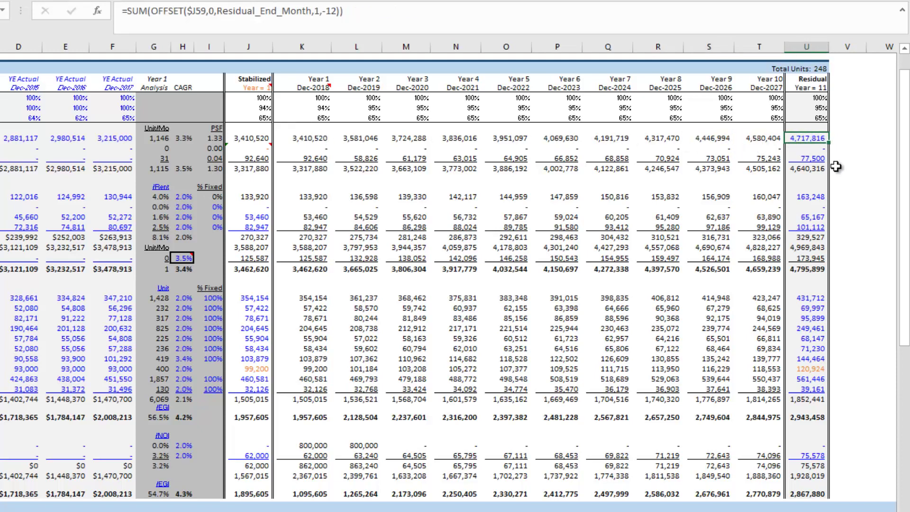
pyautogui.hotkey('ctrl', 'z')
pyautogui.hotkey('ctrl', 'y')
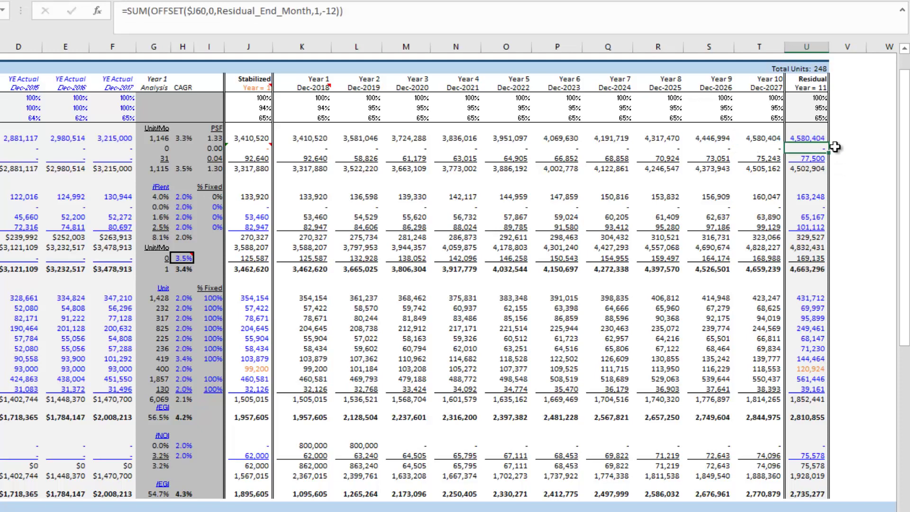
pyautogui.hotkey('ctrl', 'z')
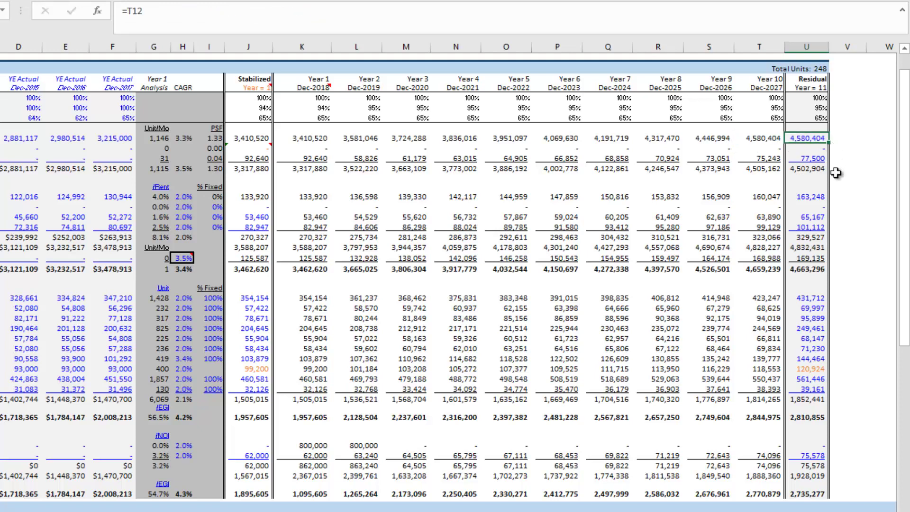
# Override the Residual Utility Reimbursement (RUBS) with a link to its Year 10 amount.
pyautogui.press('Down')
pyautogui.press('Down')
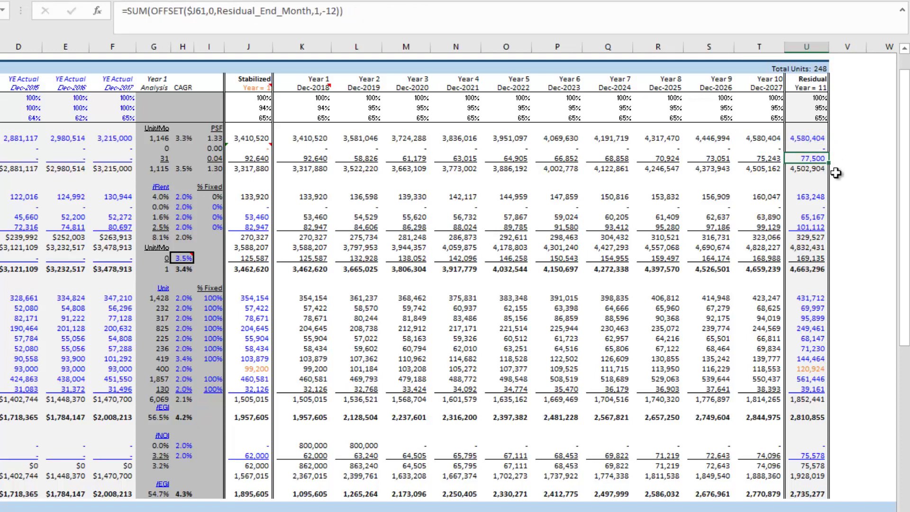
pyautogui.press('Down')
pyautogui.press('Down')
pyautogui.press('Down')
pyautogui.press('Down')
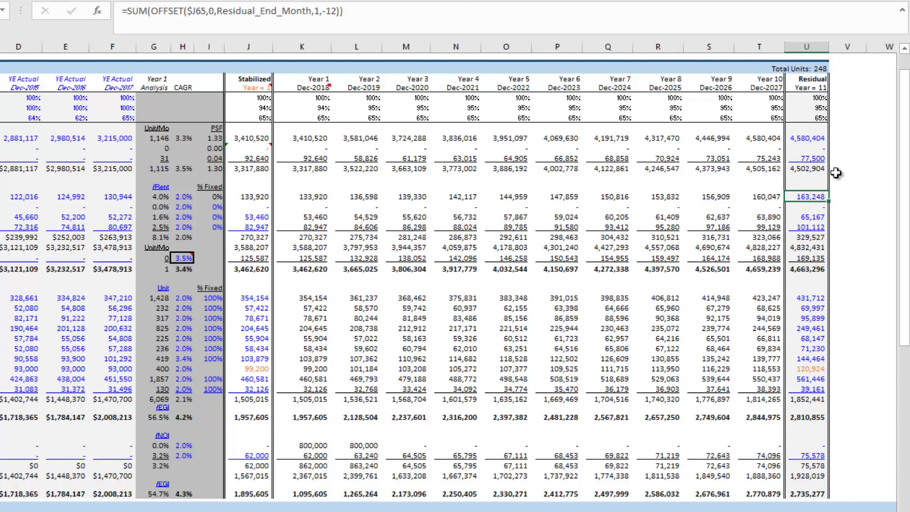
pyautogui.write('=T65')
pyautogui.press('Return')
pyautogui.press('Down')
pyautogui.press('Down')
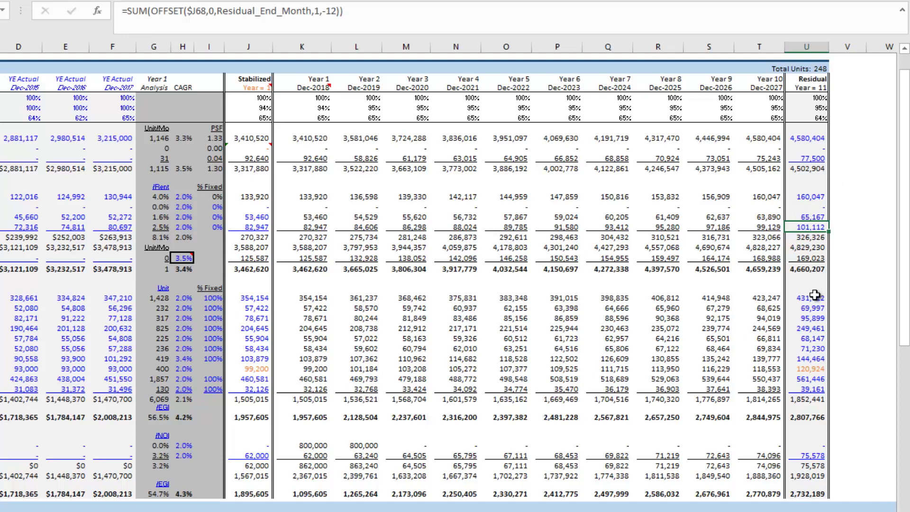
# Review the Residual operating expenses and revenue, comparing Residual Net Operating Income with the Year 10 and Stabilized figures.
pyautogui.moveTo(814, 295); pyautogui.dragTo(816, 388)
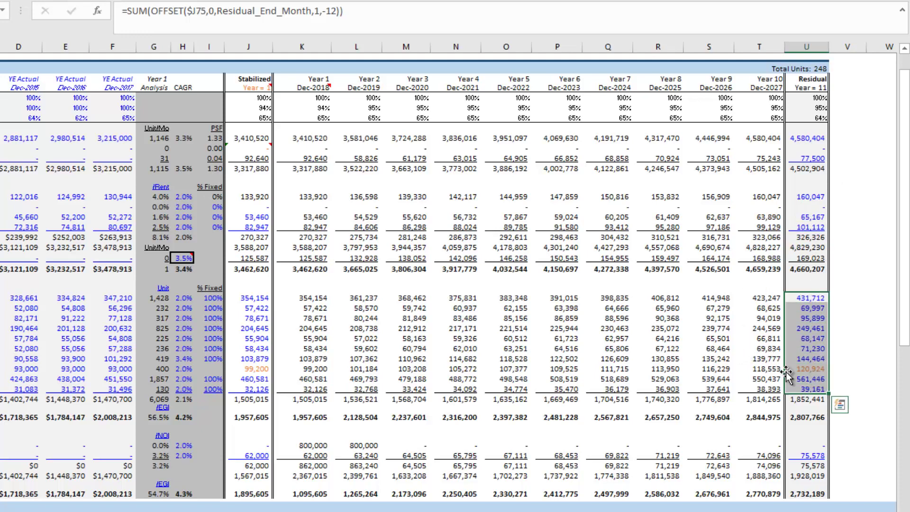
pyautogui.click(811, 419)
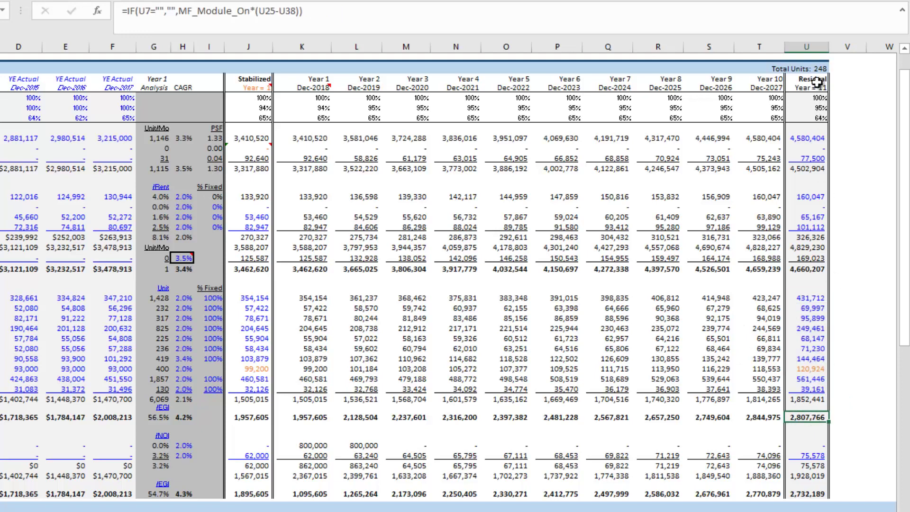
pyautogui.click(772, 417)
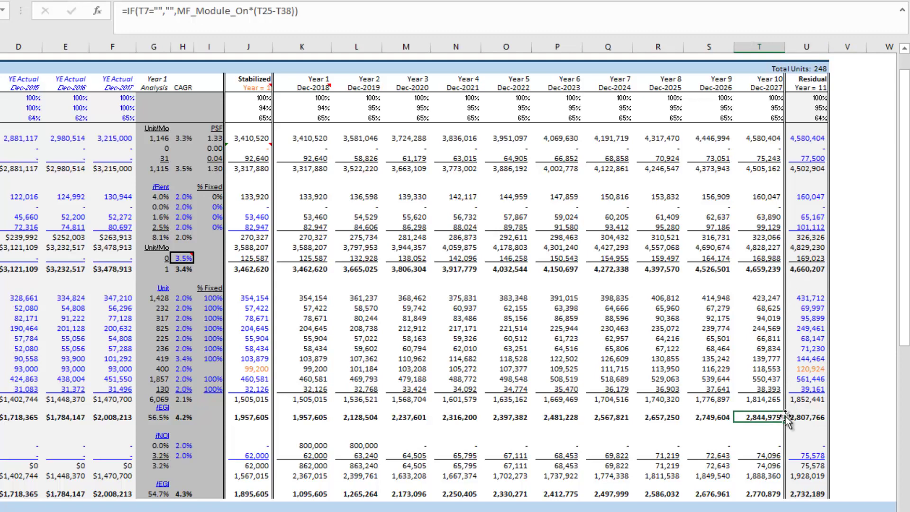
pyautogui.click(255, 419)
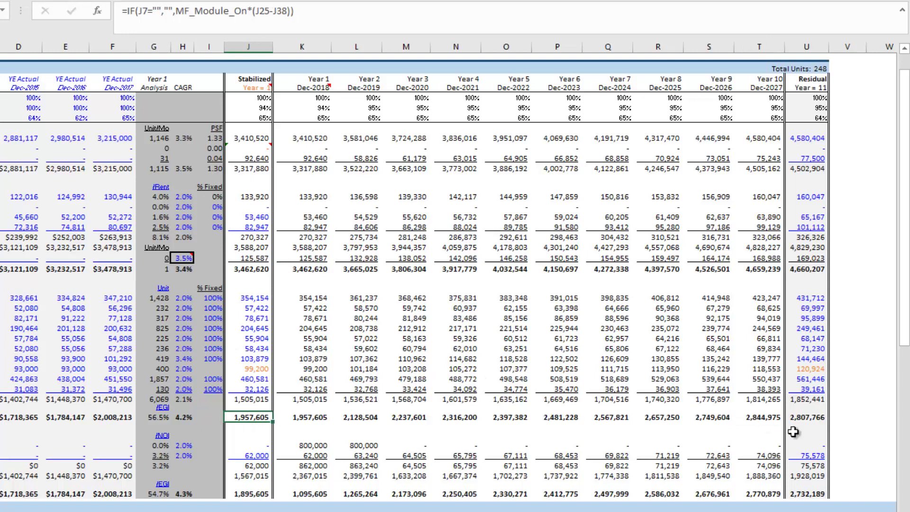
pyautogui.click(812, 418)
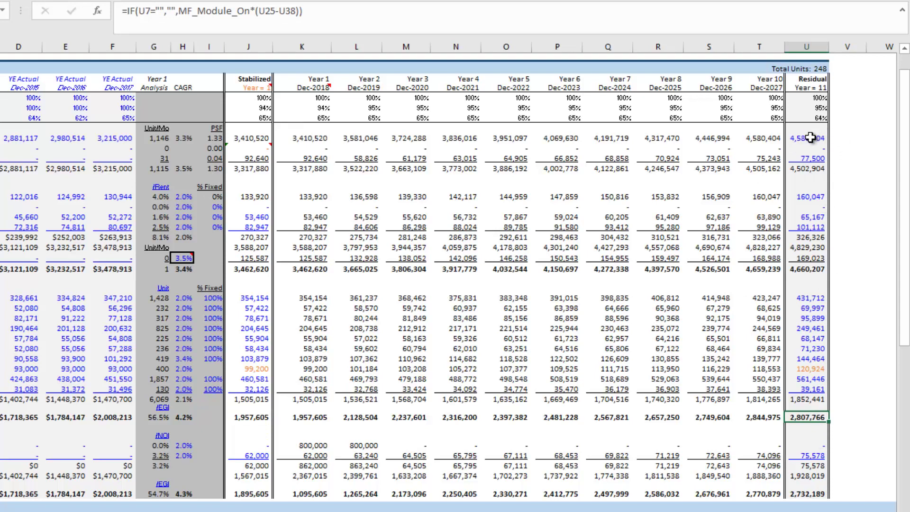
pyautogui.moveTo(811, 129); pyautogui.dragTo(811, 386)
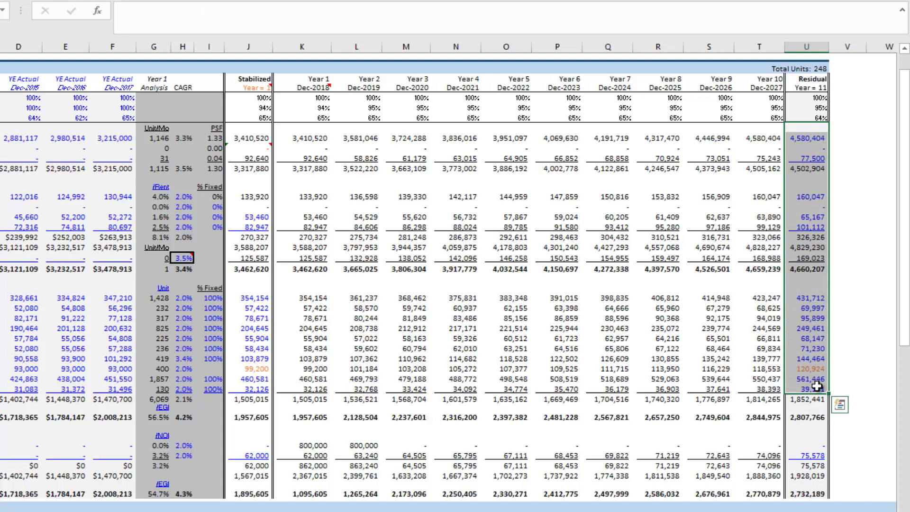
pyautogui.click(813, 138)
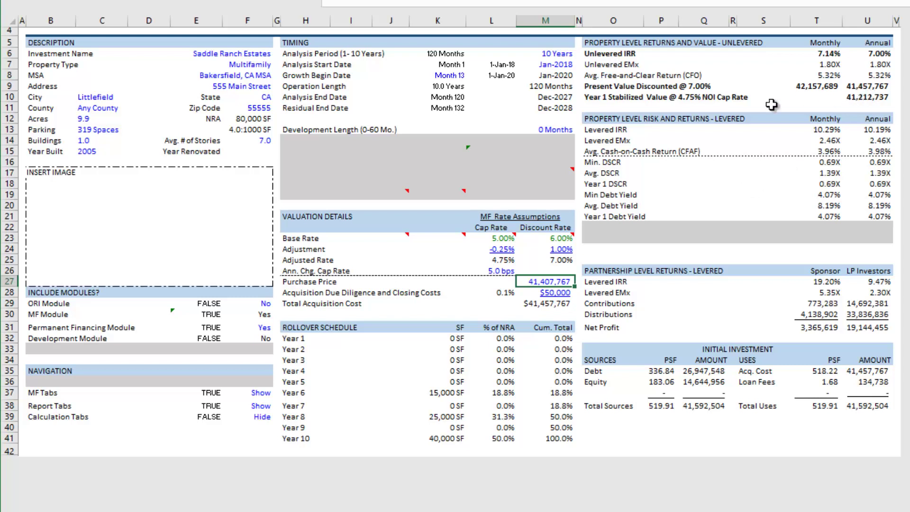
# Examine the Year 1 Stabilized Value in the unlevered returns summary and the adjusted cap rate behind it.
pyautogui.click(600, 98)
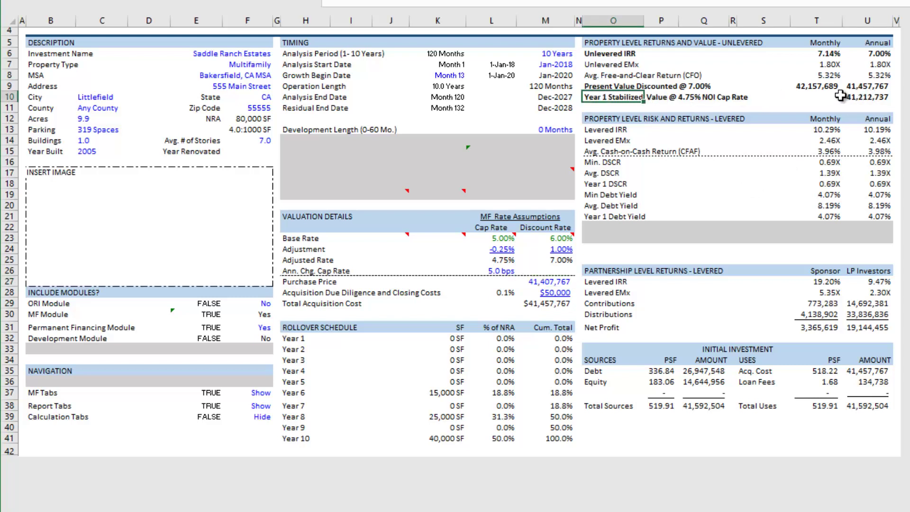
pyautogui.click(855, 97)
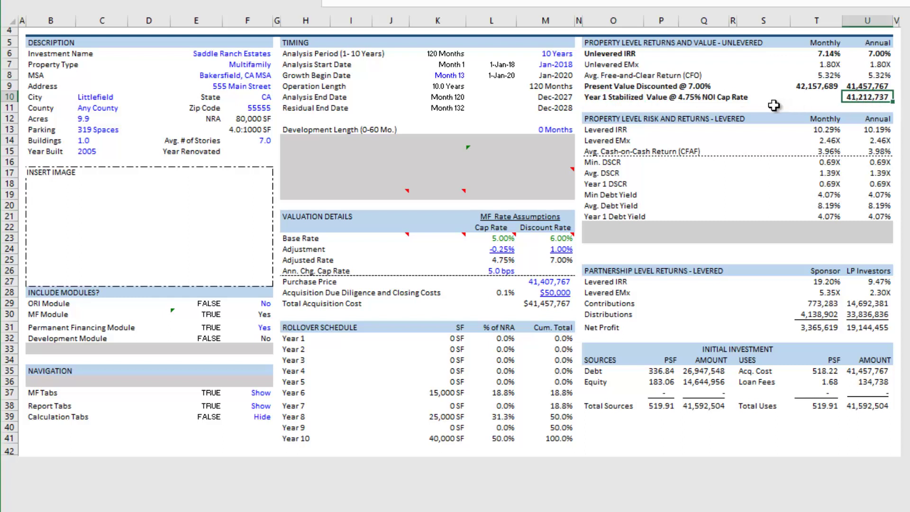
pyautogui.click(507, 259)
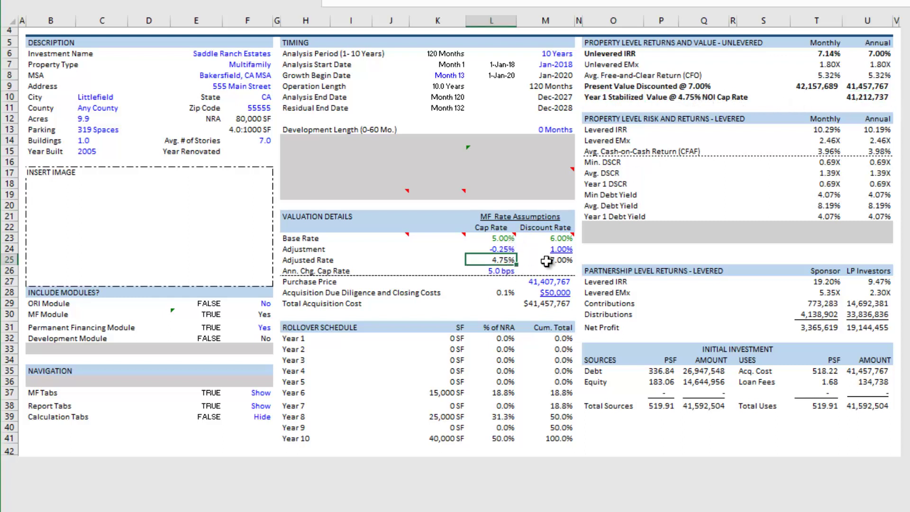
pyautogui.click(870, 97)
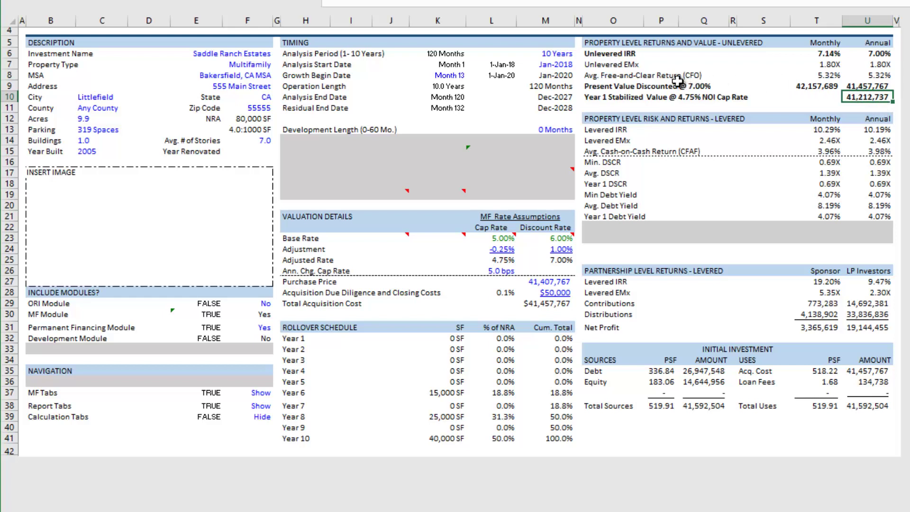
# Compare the annual Present Value and Unlevered IRR with the adjusted discount rate, purchase price, and due diligence and closing costs.
pyautogui.click(602, 87)
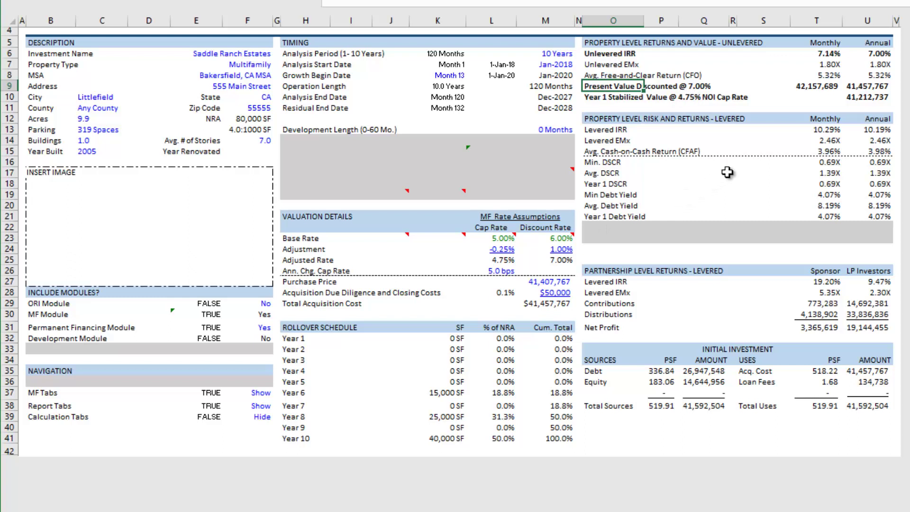
pyautogui.click(861, 85)
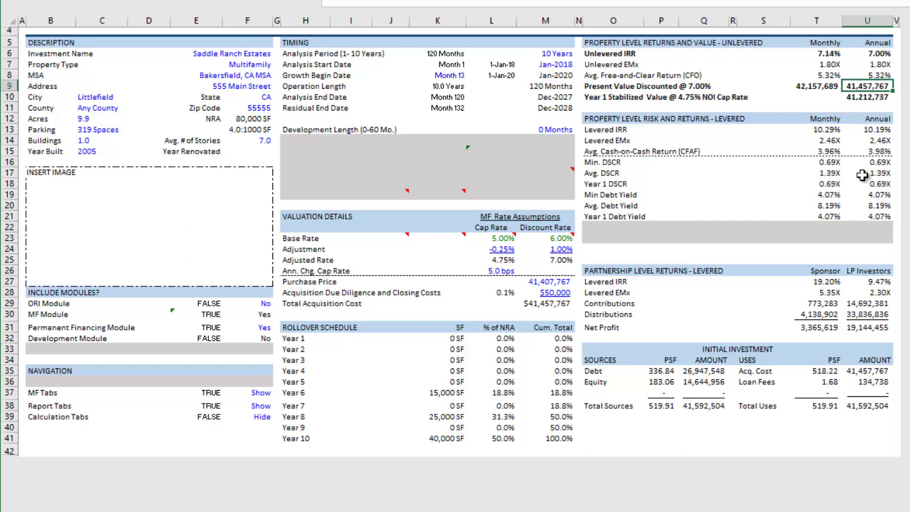
pyautogui.click(873, 53)
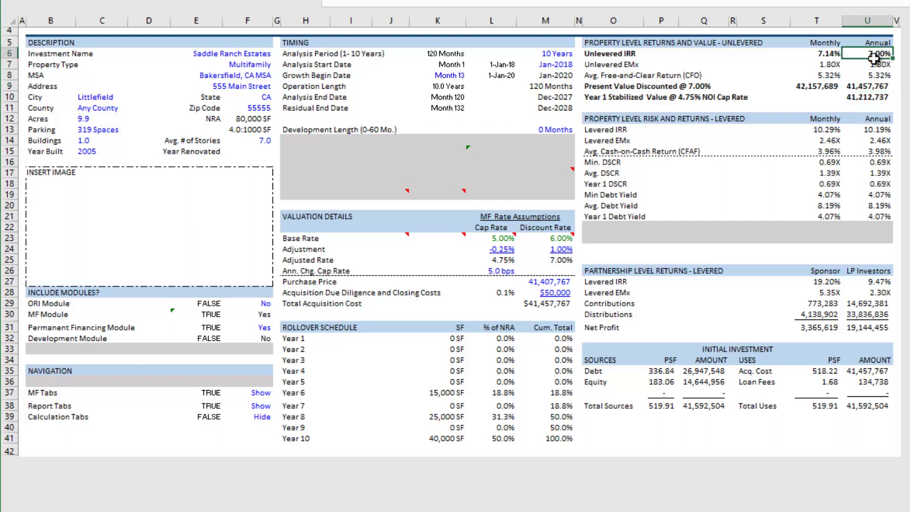
pyautogui.click(563, 257)
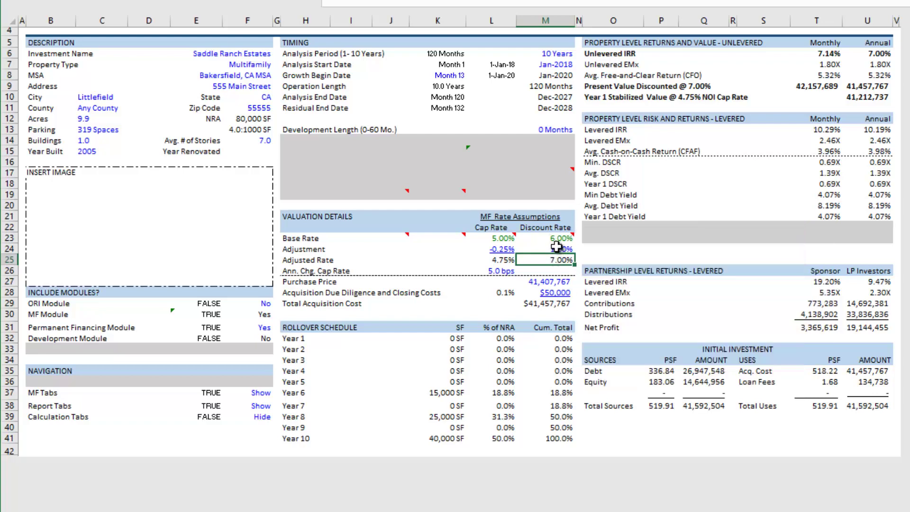
pyautogui.click(883, 54)
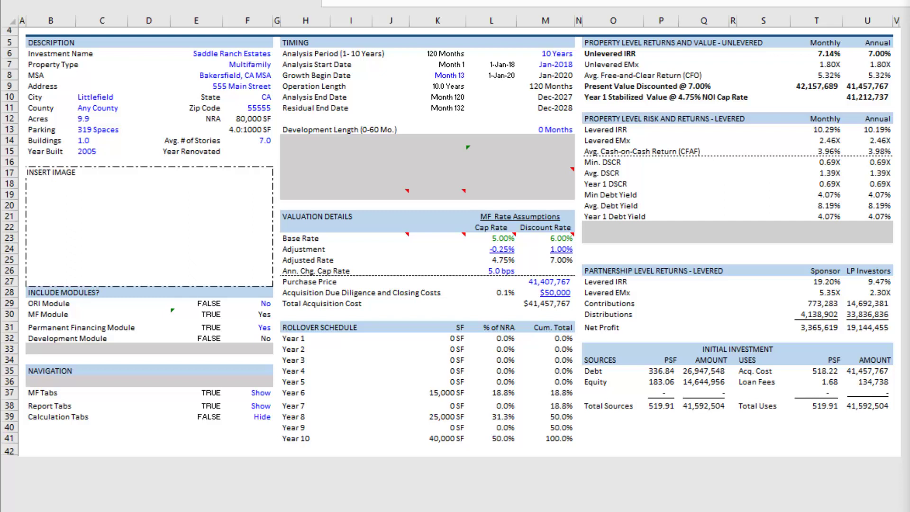
pyautogui.click(874, 58)
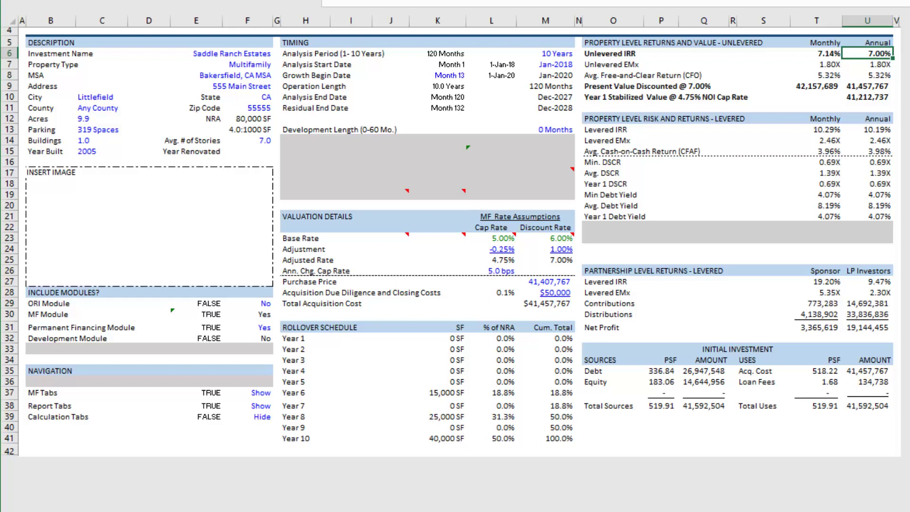
pyautogui.click(872, 87)
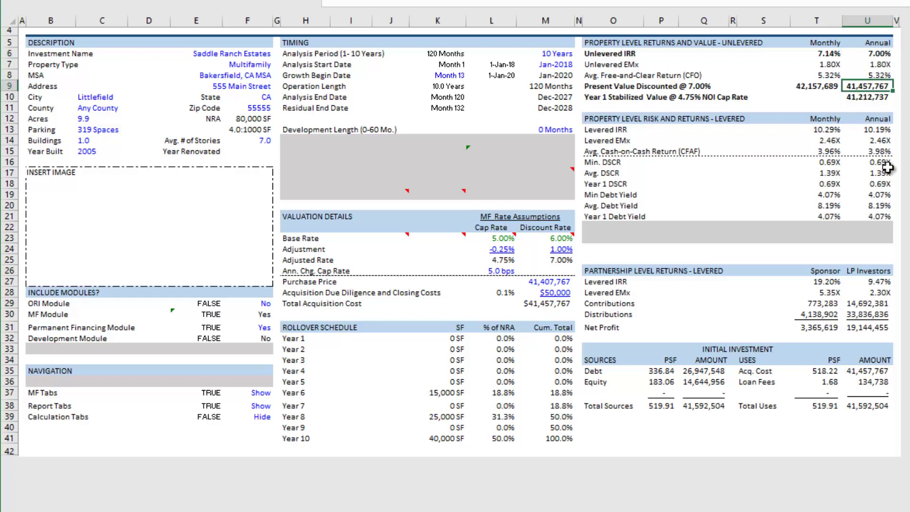
pyautogui.click(567, 292)
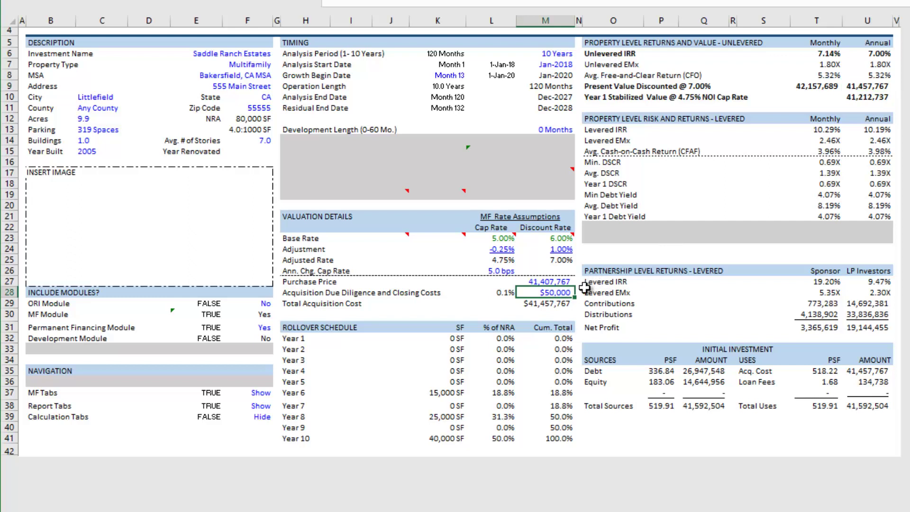
pyautogui.click(560, 282)
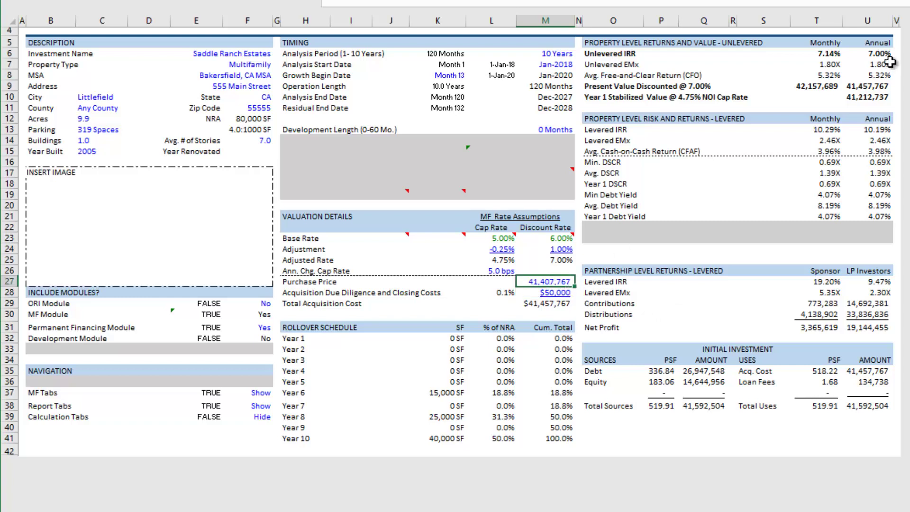
pyautogui.click(877, 53)
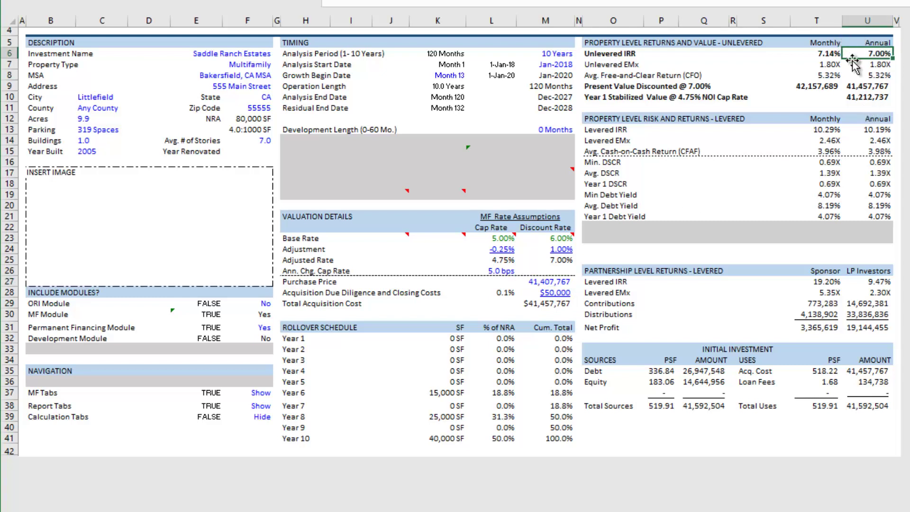
# Review the annual property-level Levered IRR and the Sponsor's partnership-level IRR, equity multiple, contributions, distributions and net profit.
pyautogui.click(878, 130)
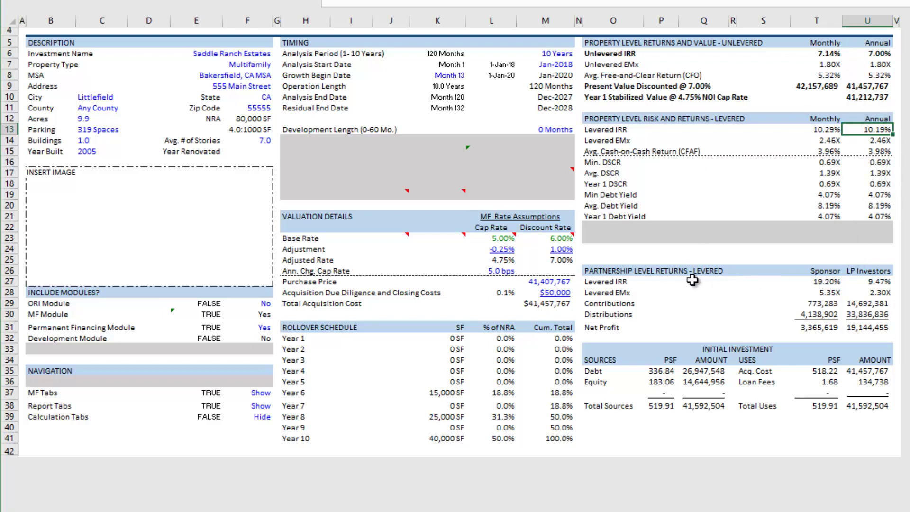
pyautogui.click(826, 283)
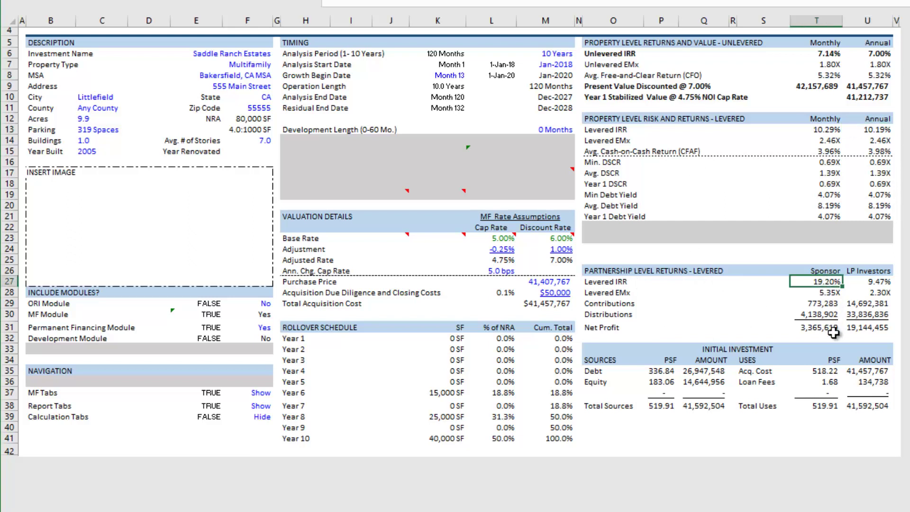
pyautogui.click(833, 294)
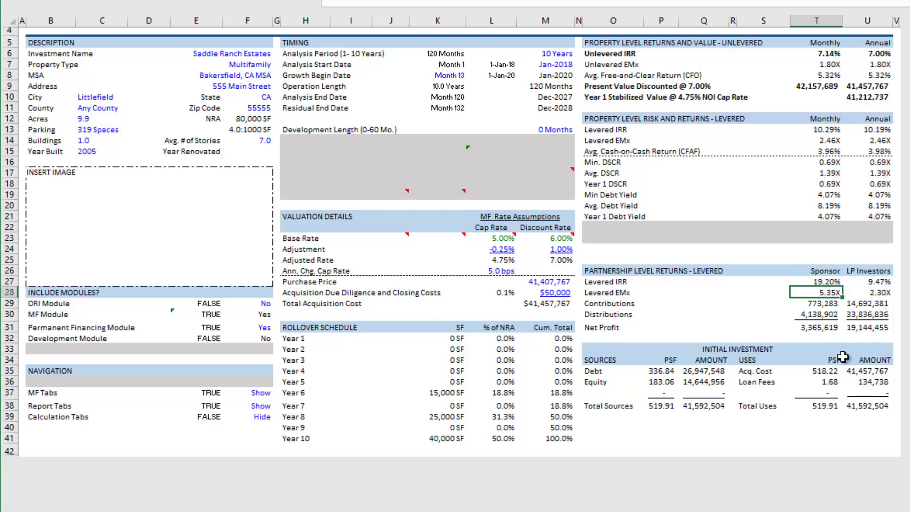
pyautogui.click(830, 304)
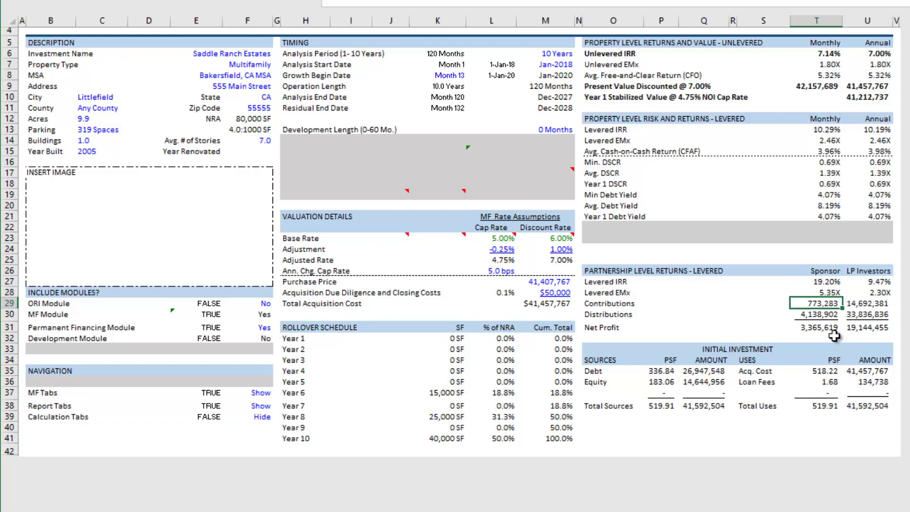
pyautogui.click(825, 315)
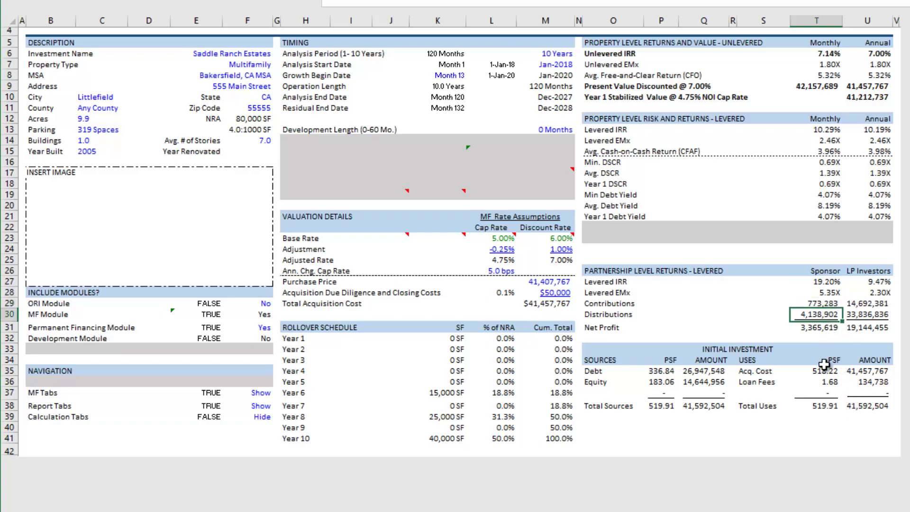
pyautogui.click(823, 328)
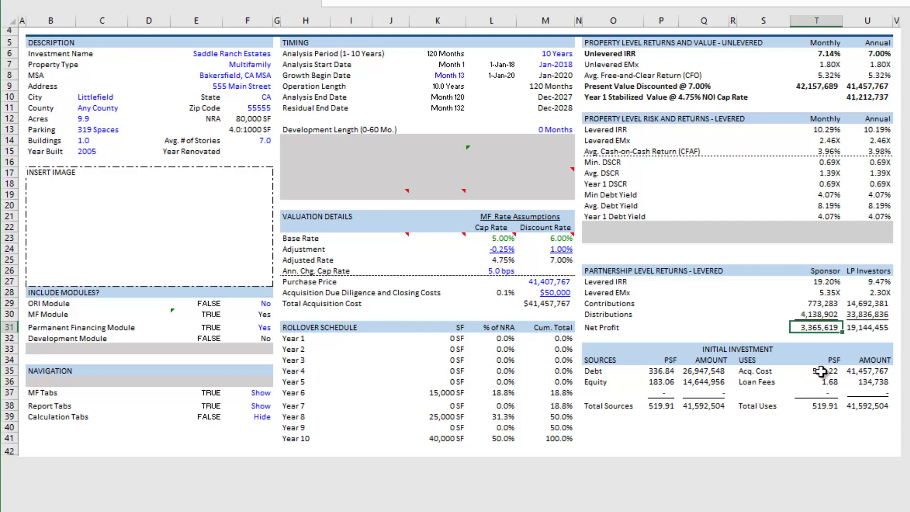
# Go to the model's version sheet and review the Feature Requests list beside the version notes.
pyautogui.scroll(1, 755, 315)
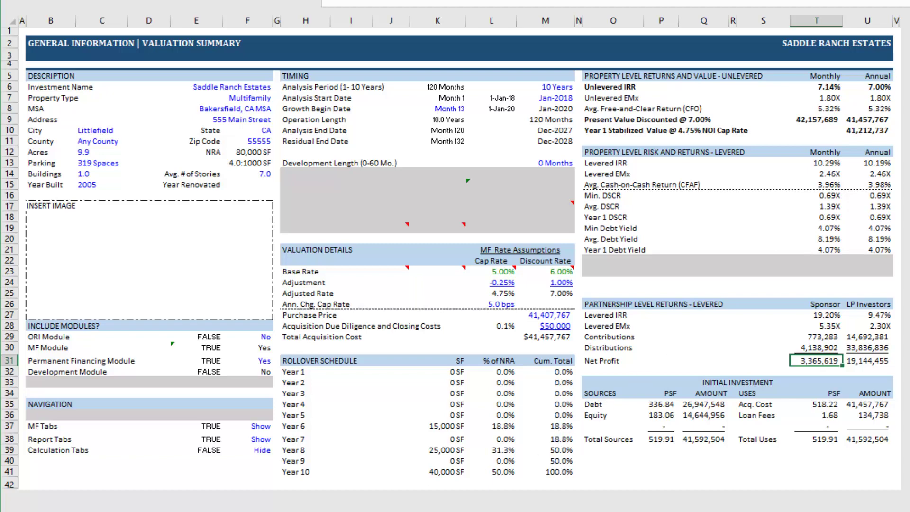
pyautogui.hotkey('ctrl', 'pageup')
pyautogui.moveTo(610, 226); pyautogui.dragTo(607, 308)
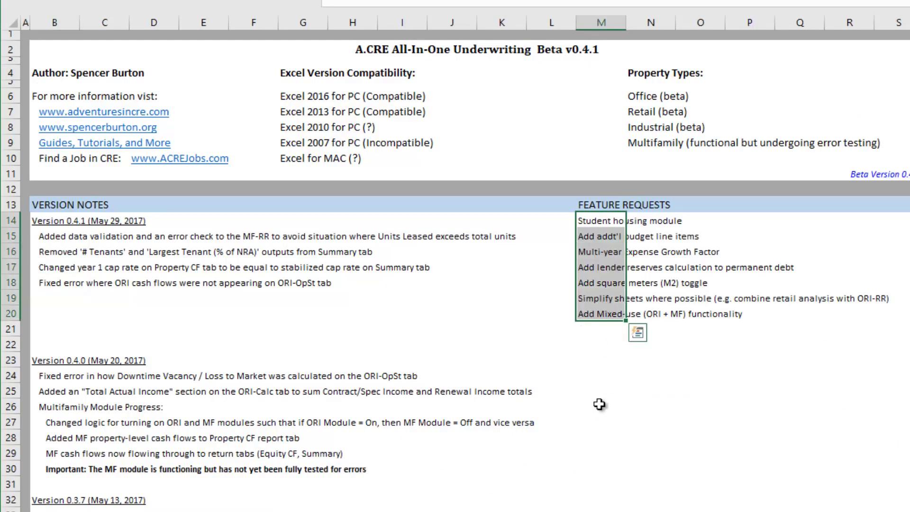
pyautogui.click(620, 340)
pyautogui.click(607, 326)
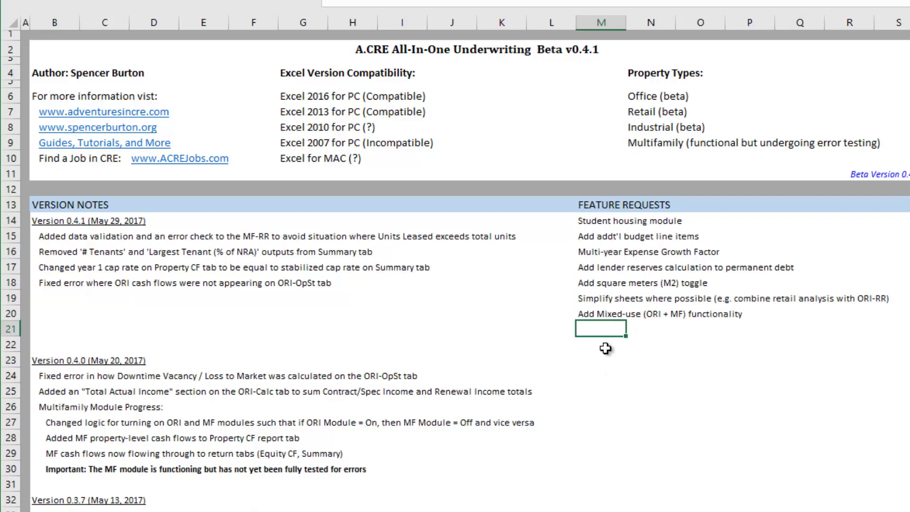